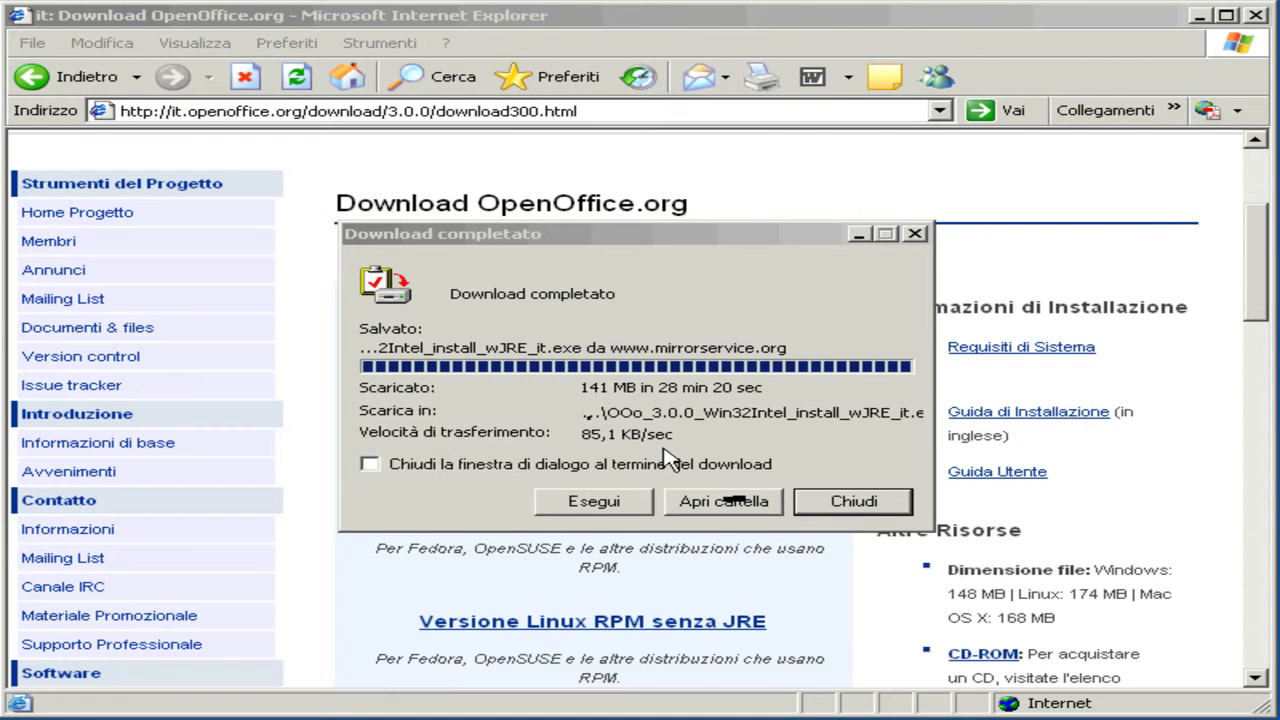
Close the finished download and the browser, and open the RUG_TMP (G:) drive from Risorse del computer
left_click(832, 503)
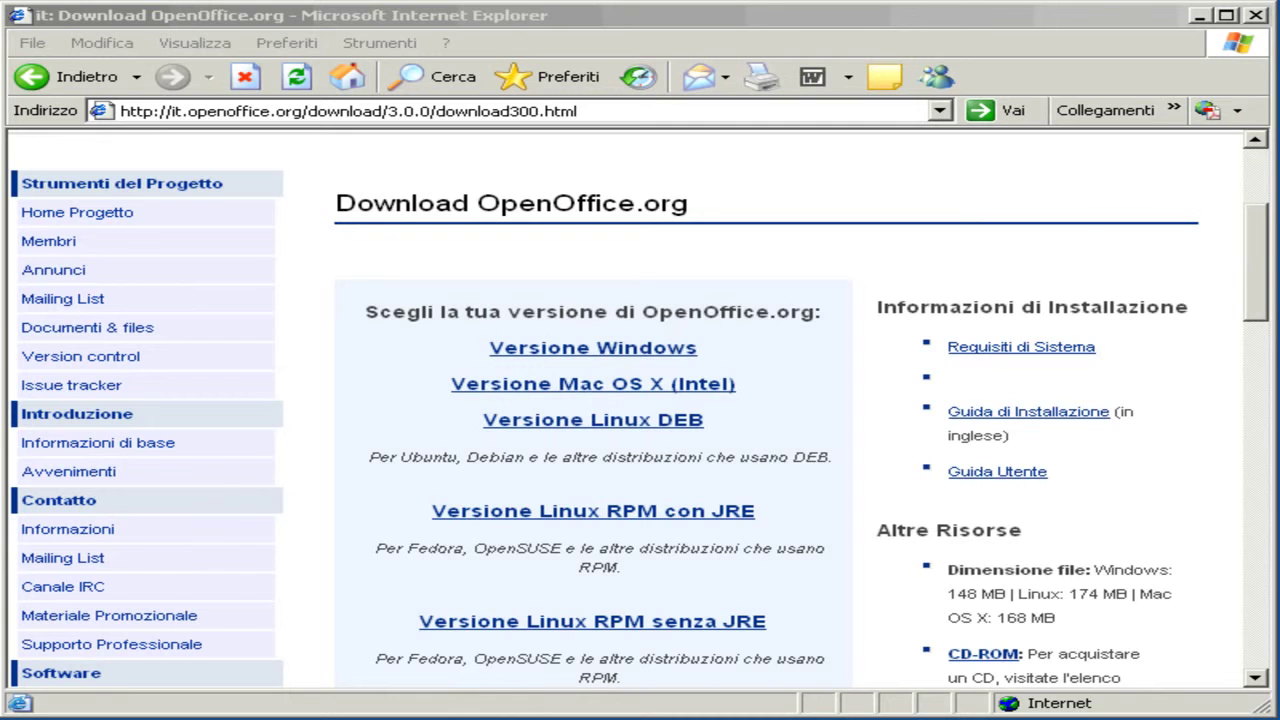
left_click(1255, 16)
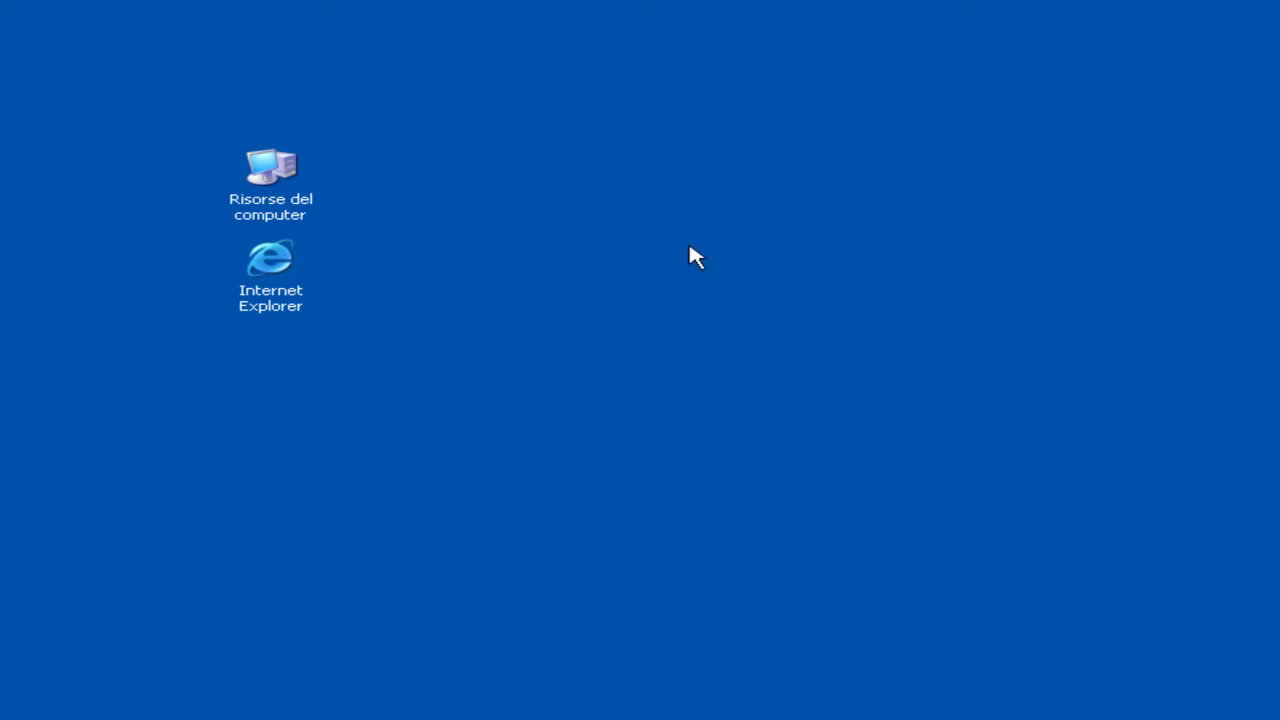
double_click(283, 183)
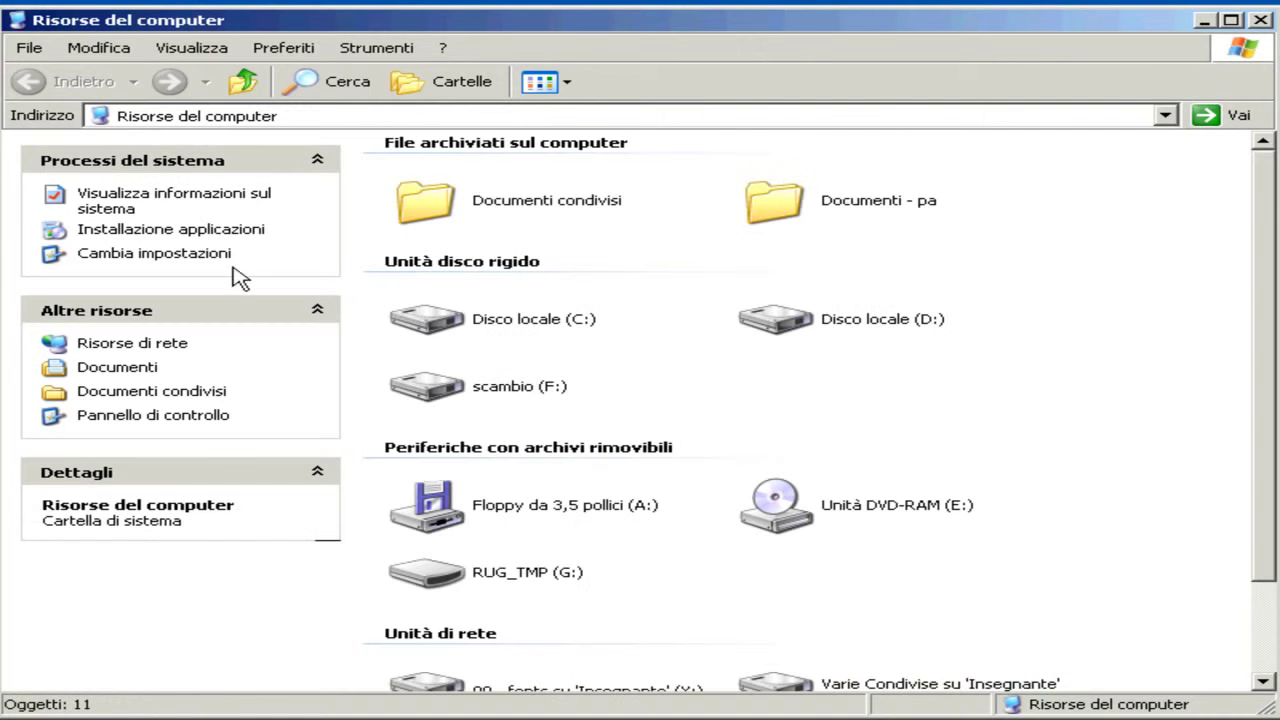
double_click(437, 590)
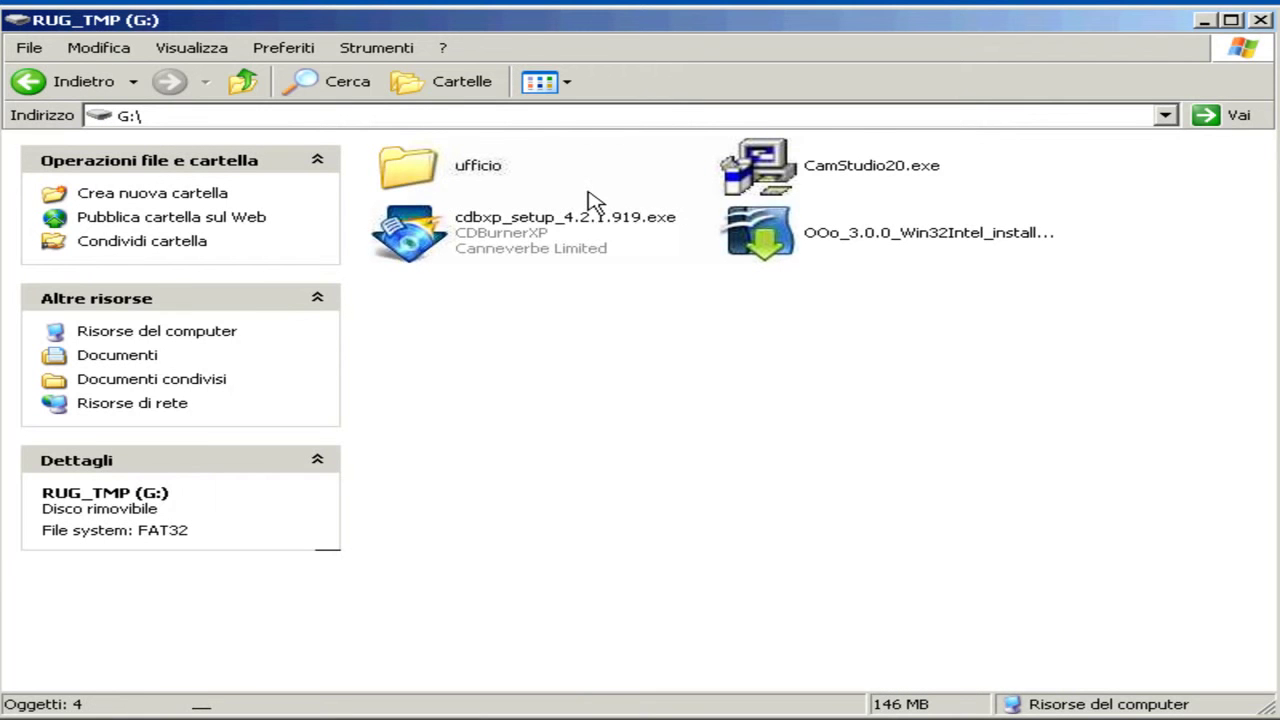
Launch the OOo_3.0.0_Win32Intel_install setup file from the RUG_TMP (G:) drive
left_click(793, 250)
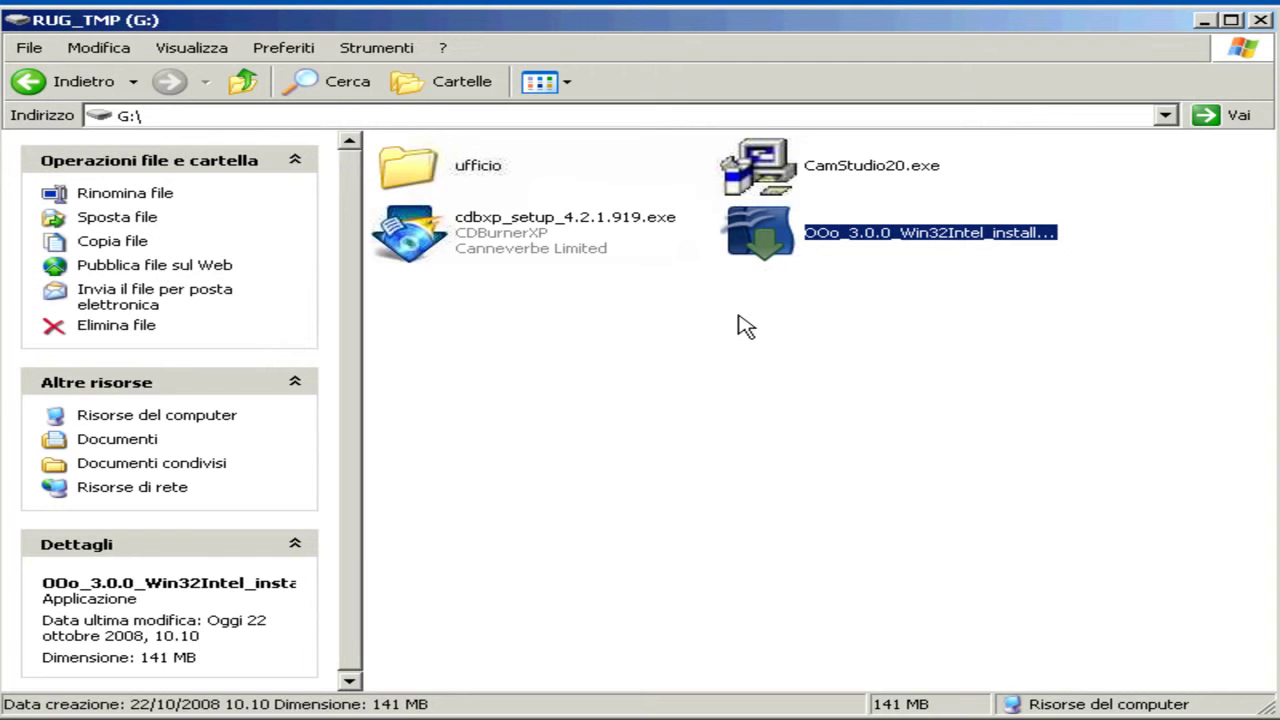
left_click(823, 305)
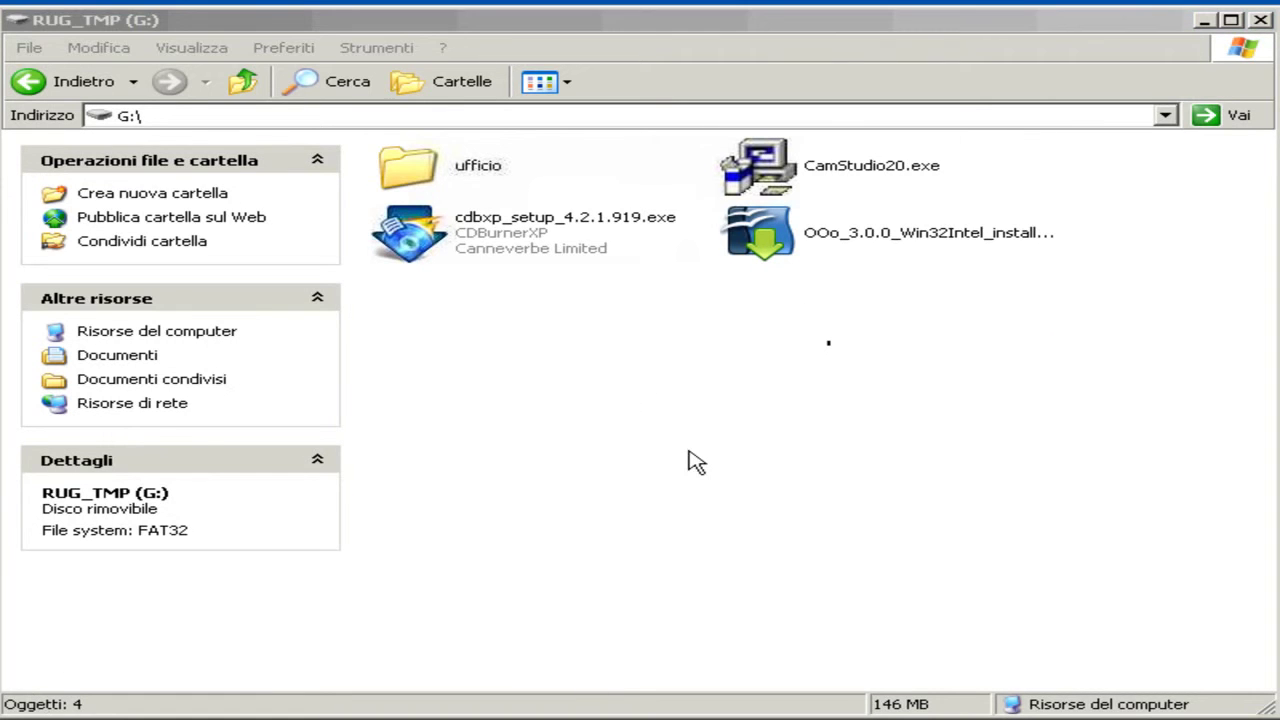
double_click(764, 250)
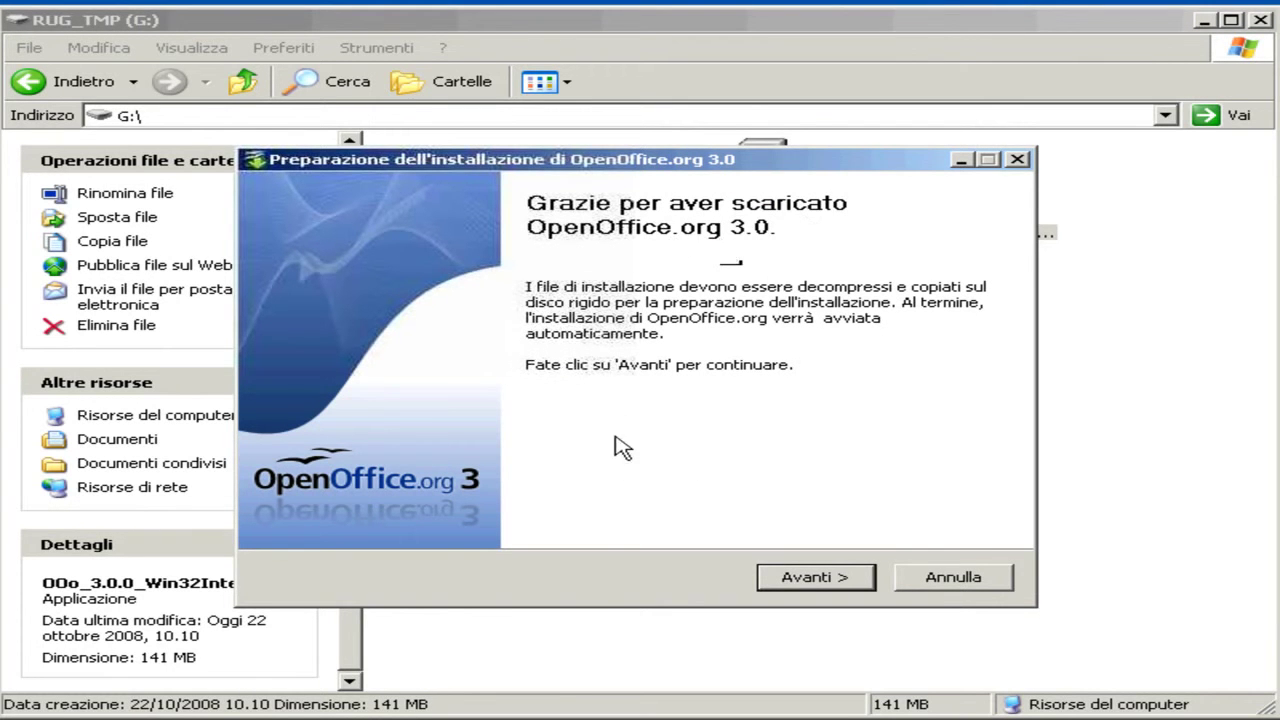
Unpack the OpenOffice.org 3.0 setup files into the default desktop folder "OpenOffice.org 3.0 (it) Installation Files"
left_click(795, 580)
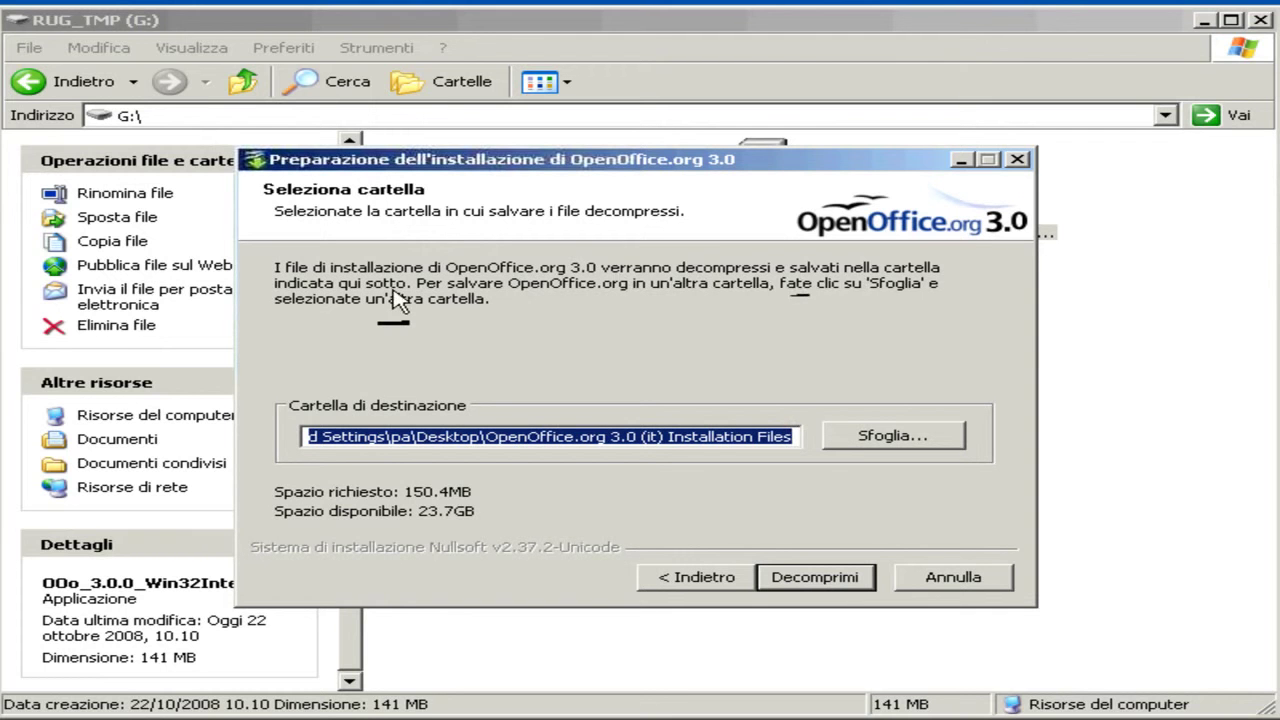
left_click(428, 437)
left_click_drag(419, 437, 481, 437)
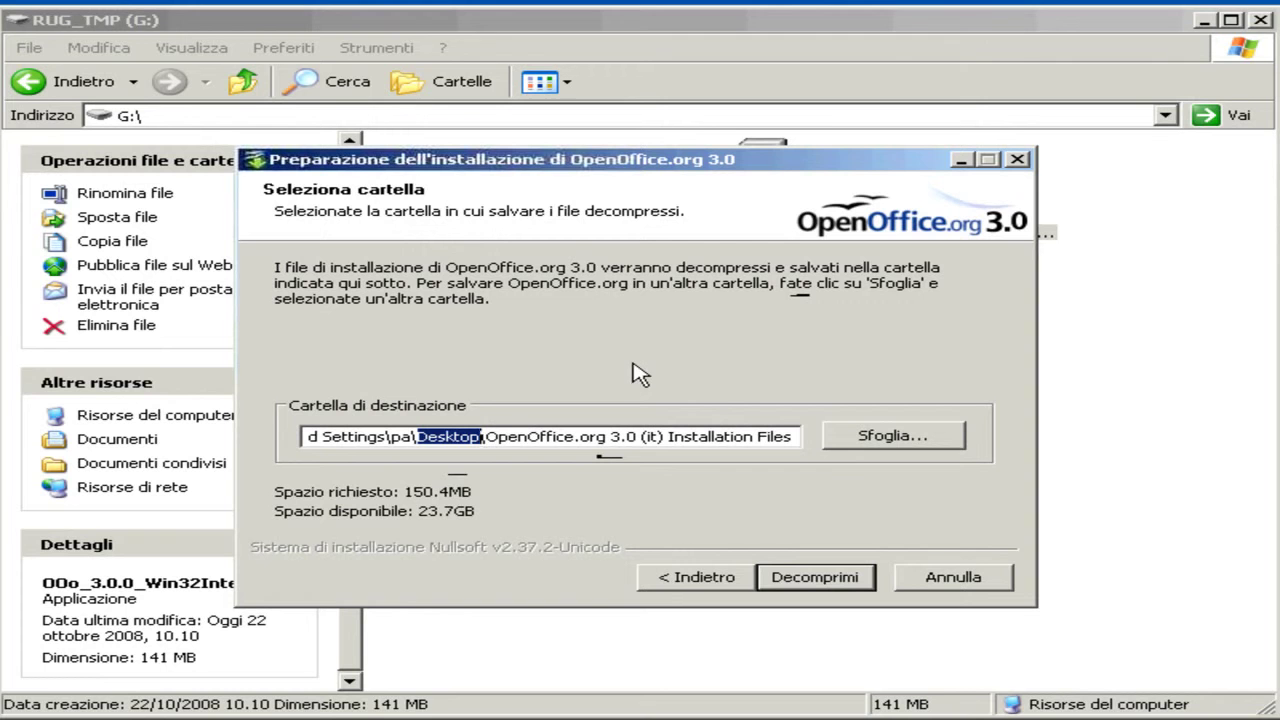
left_click(797, 580)
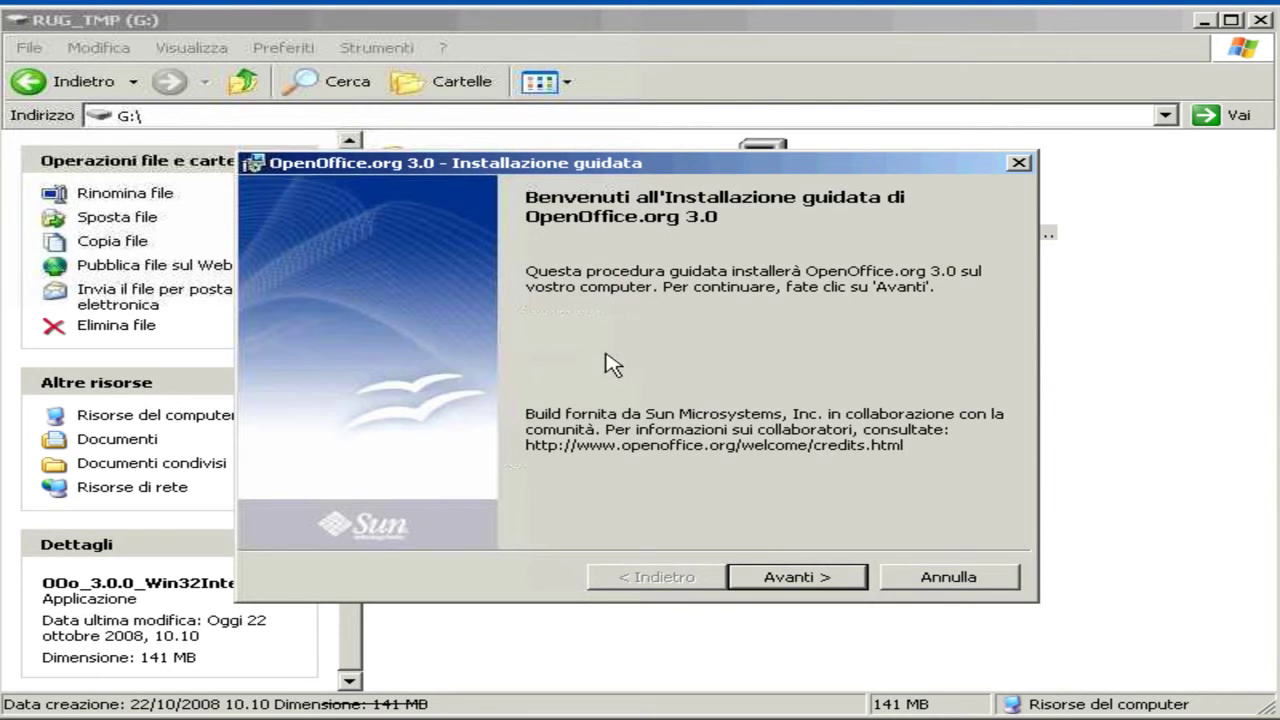
Advance through the installation wizard, keeping the default user name, installation for all users and the Completa type
left_click(812, 575)
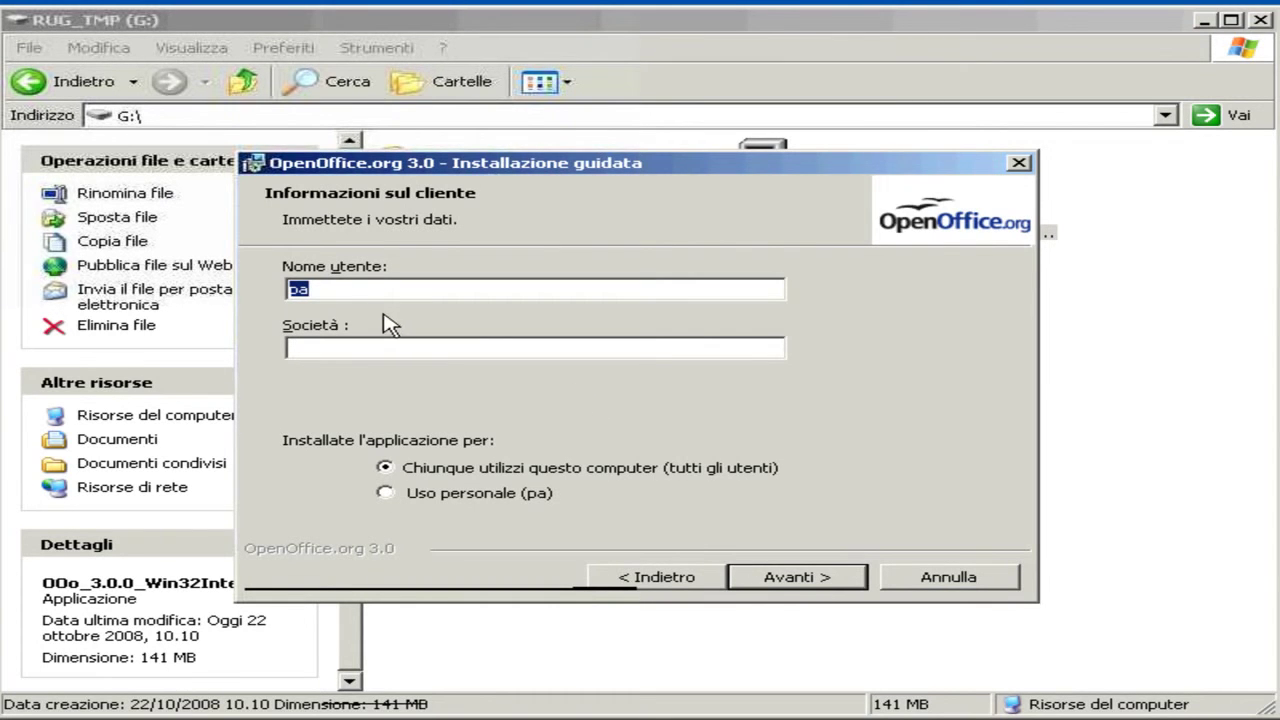
left_click(344, 289)
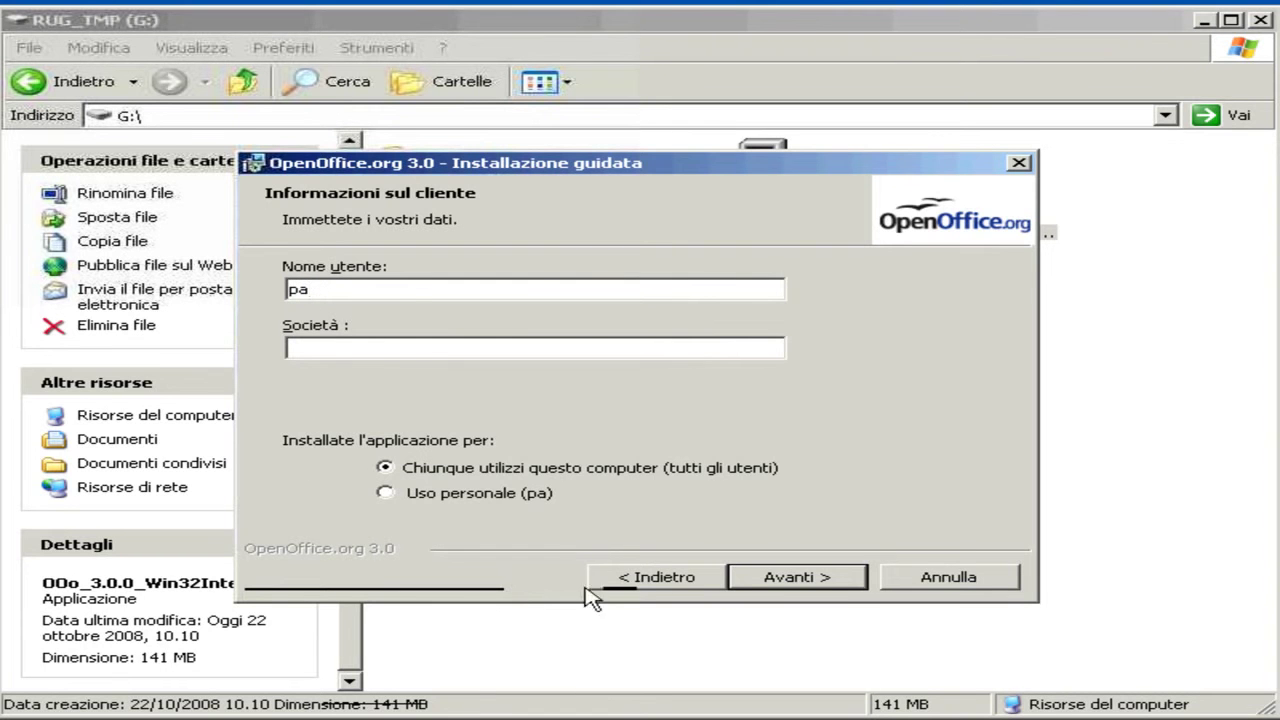
left_click(784, 583)
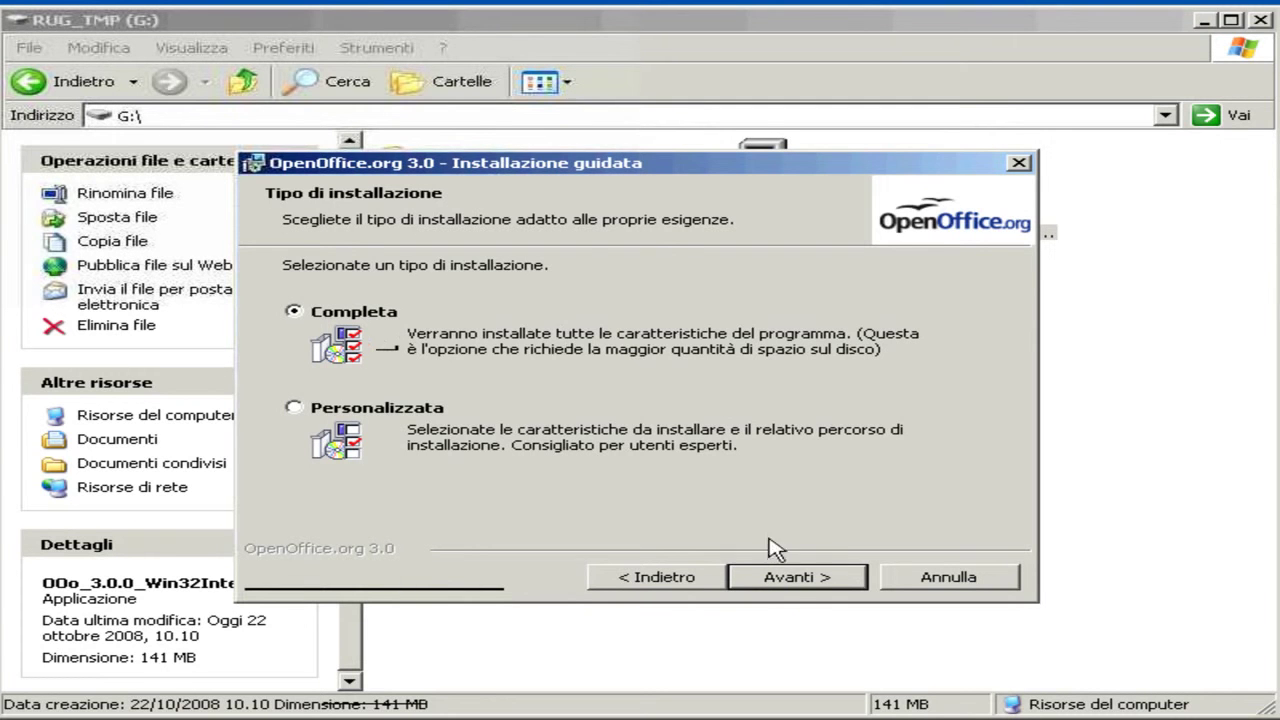
left_click(792, 578)
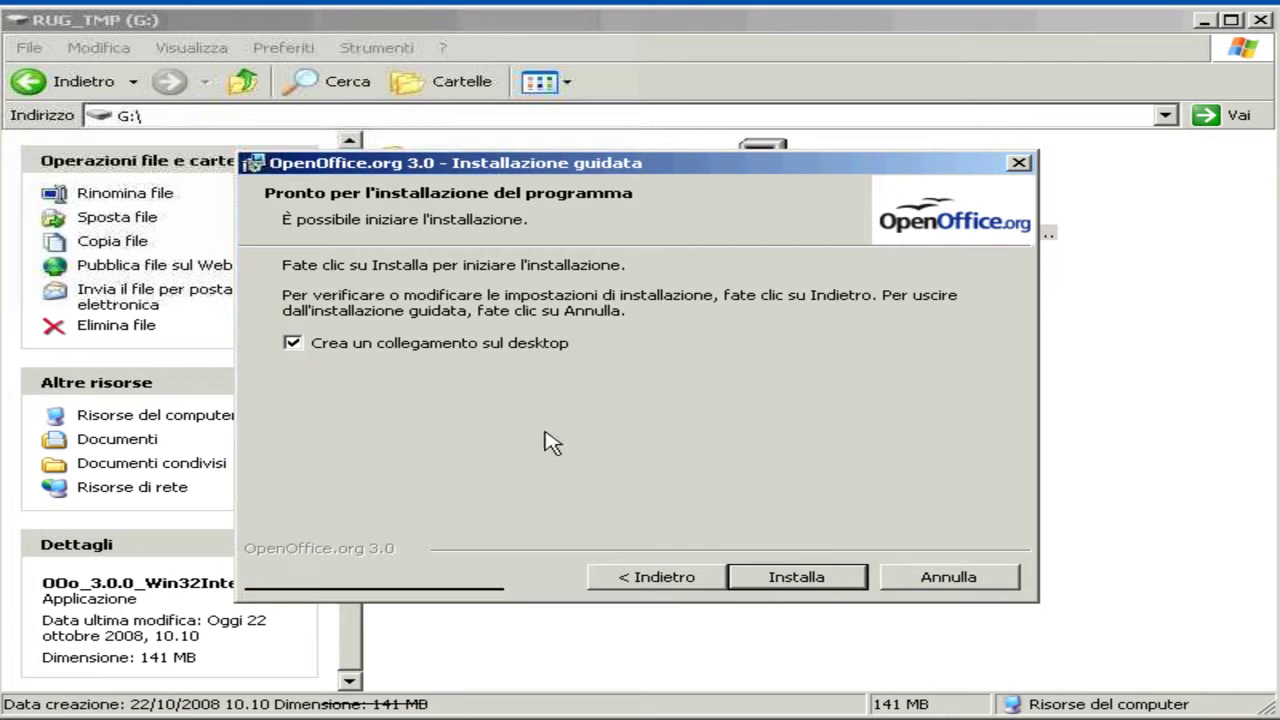
Install OpenOffice.org 3.0 with a desktop shortcut, finish the wizard and close the drive window
left_click(795, 580)
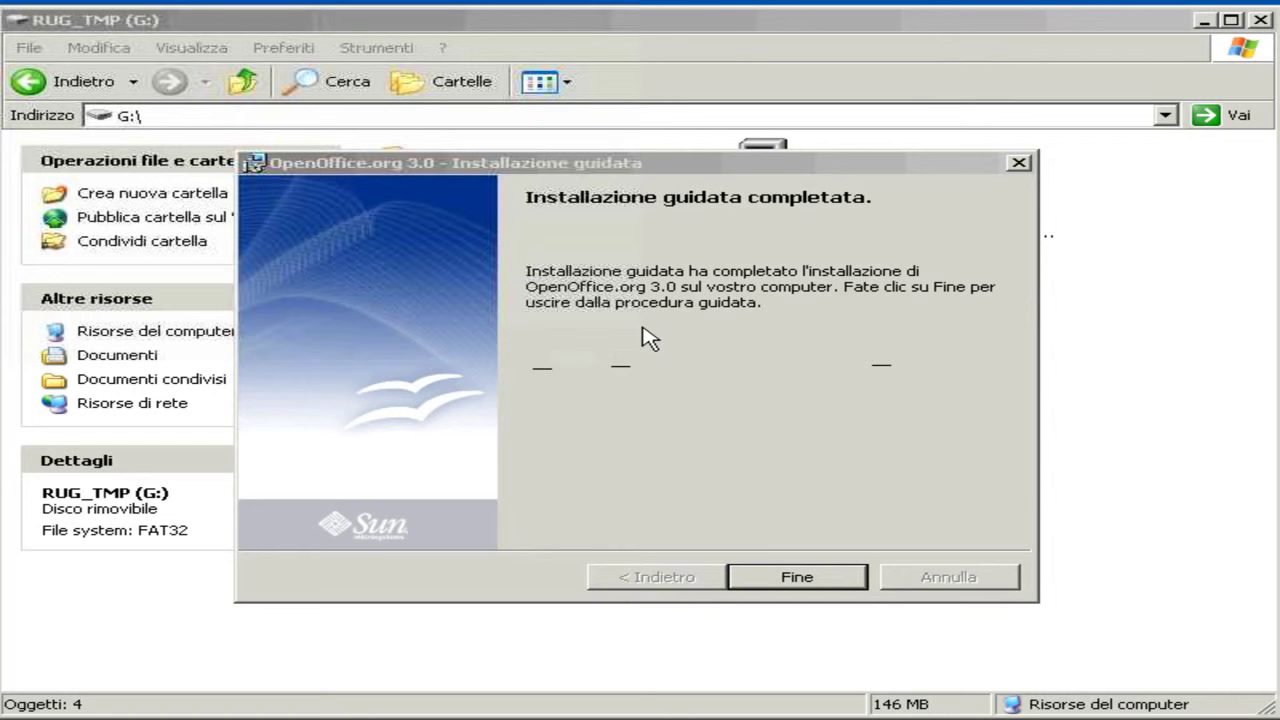
left_click(606, 236)
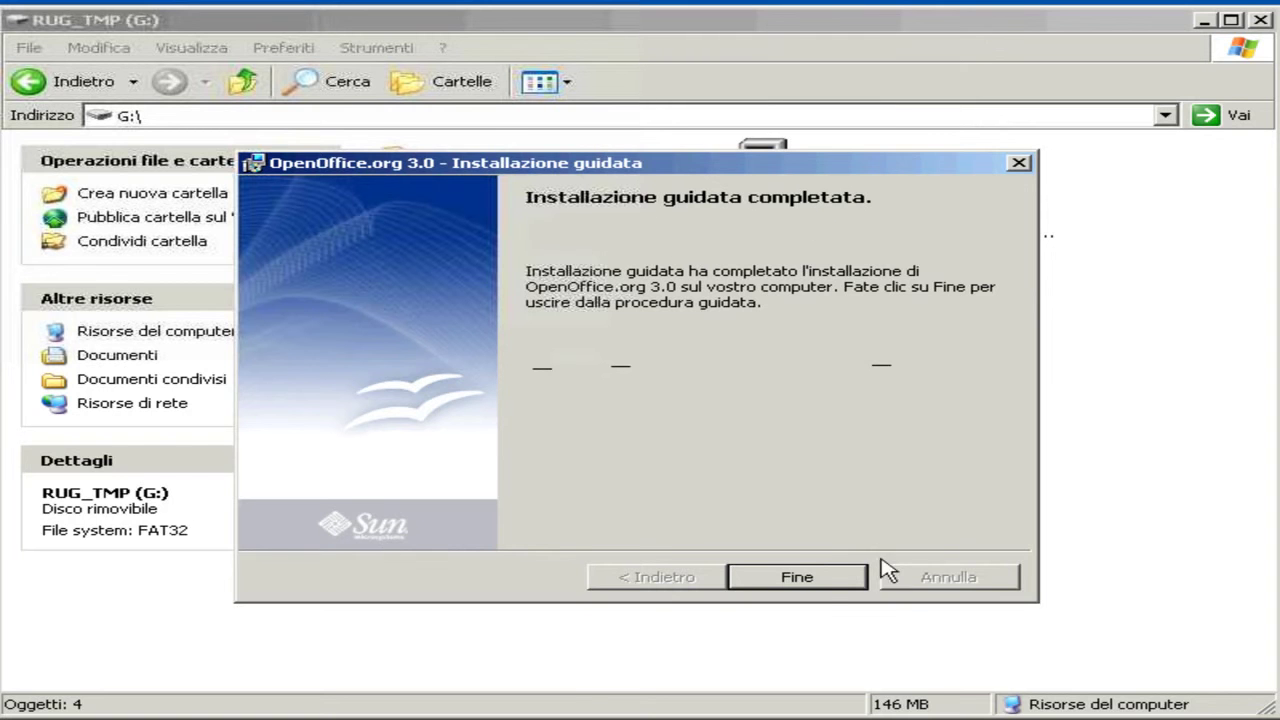
left_click(814, 578)
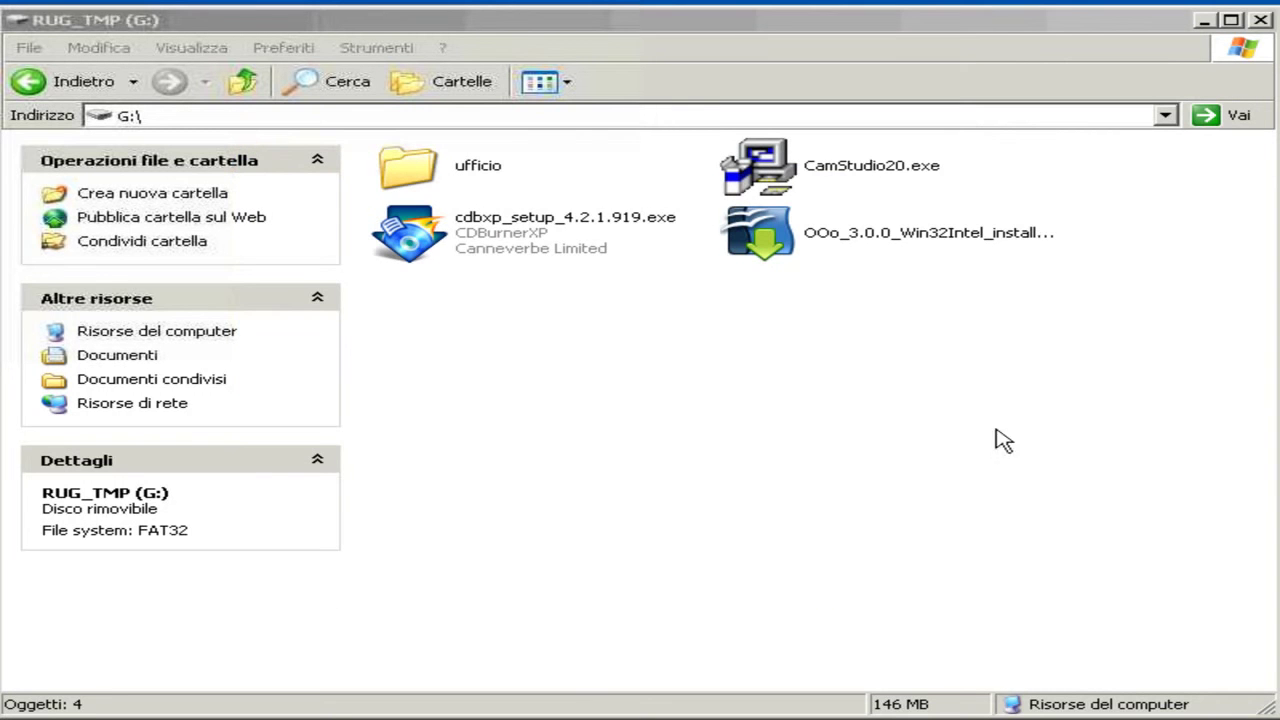
left_click(1260, 22)
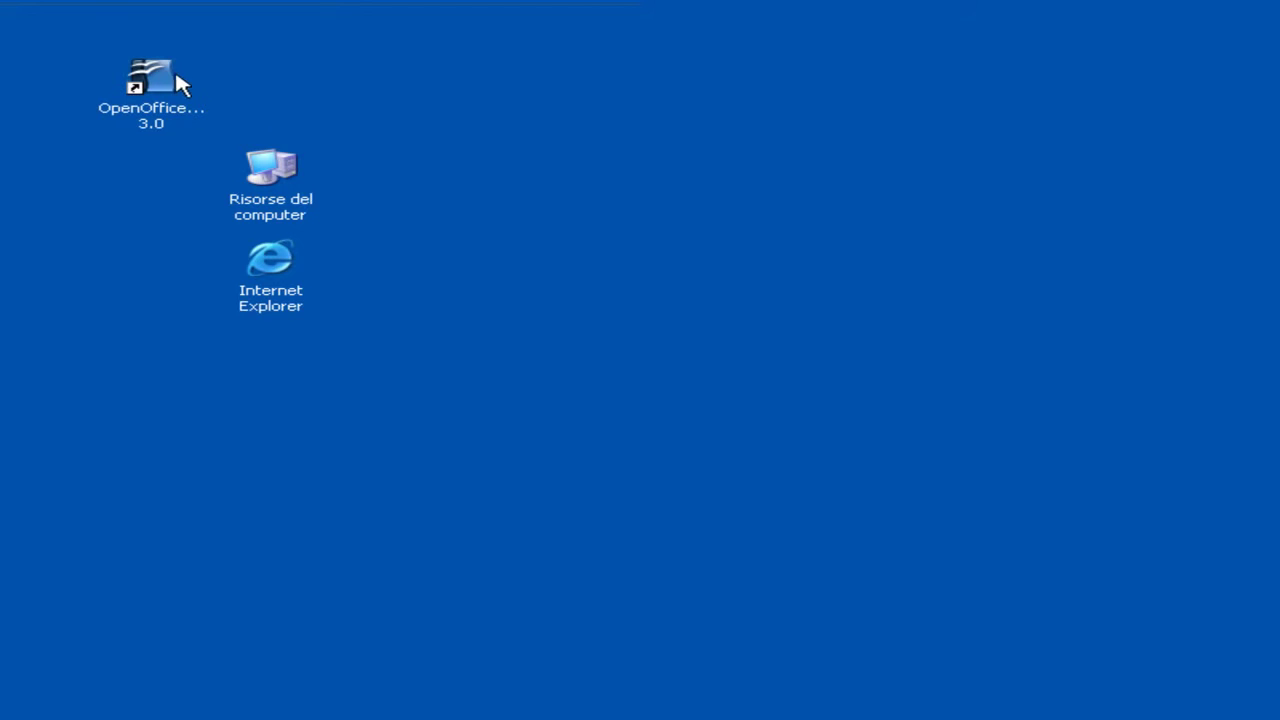
Move the OpenOffice.org 3.0 shortcut and its Installation Files folder to the middle of the desktop, one below the other
left_click_drag(172, 86, 668, 258)
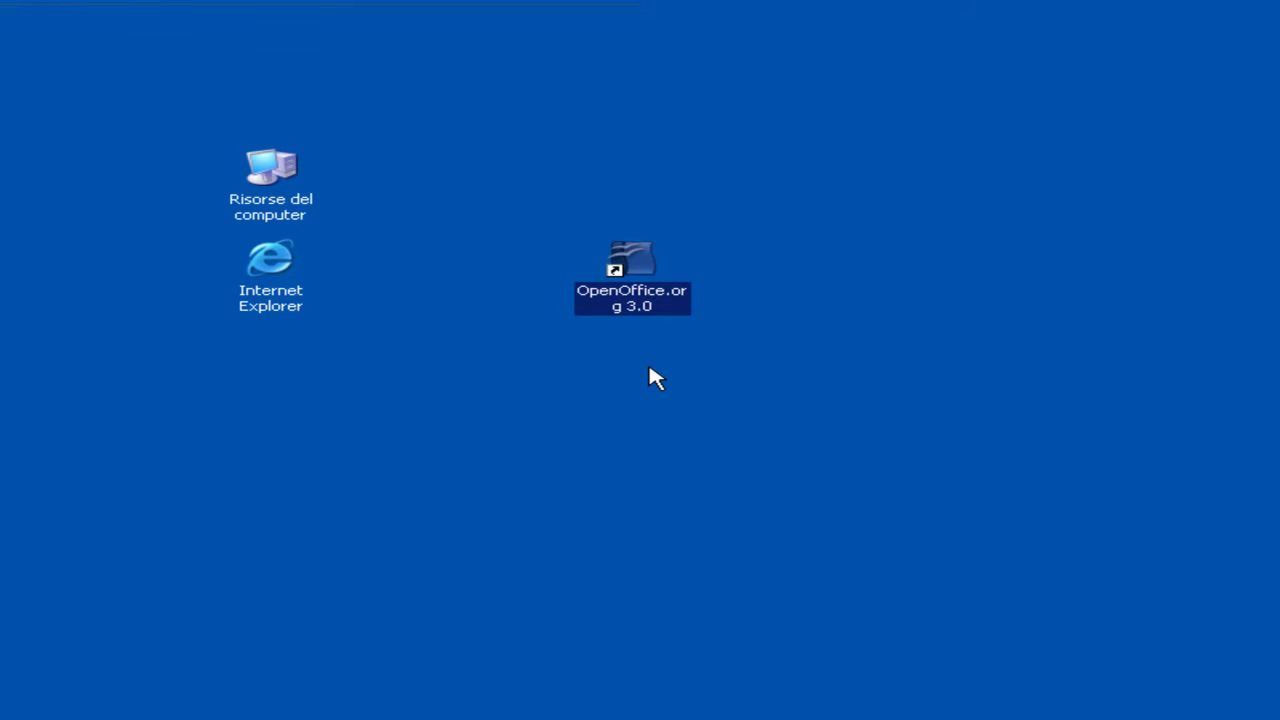
left_click_drag(83, 420, 575, 402)
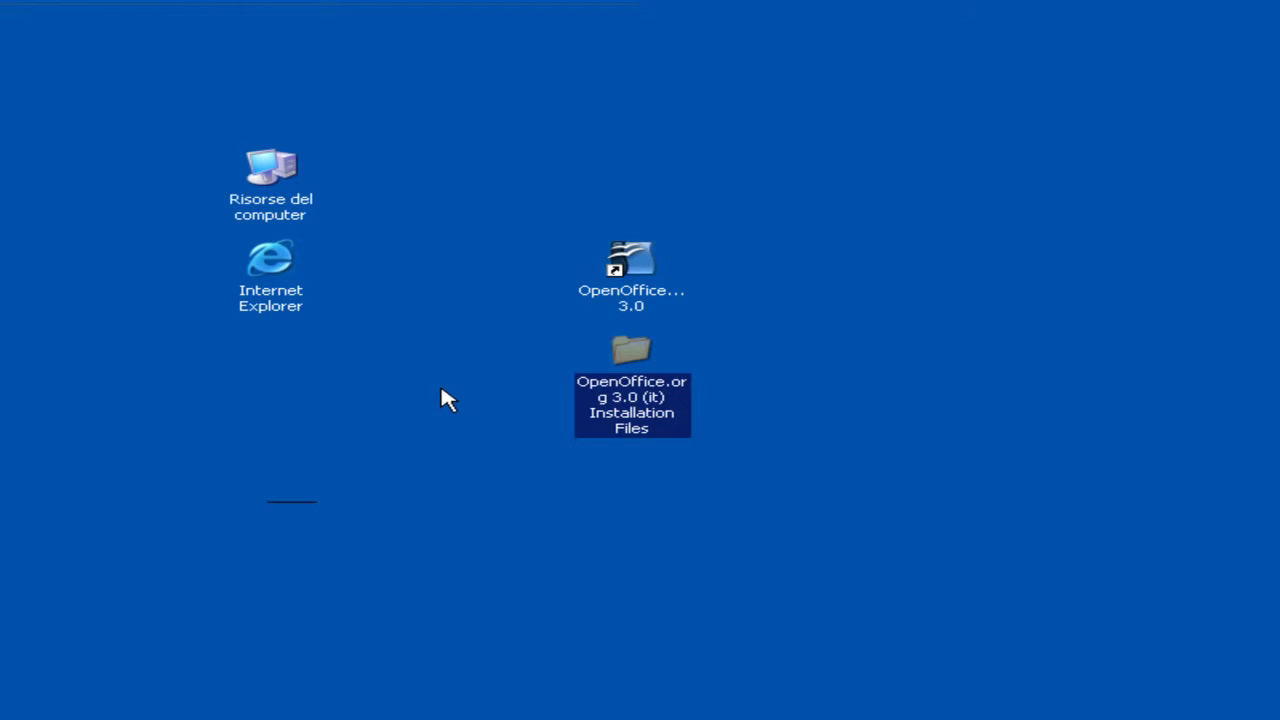
left_click(447, 399)
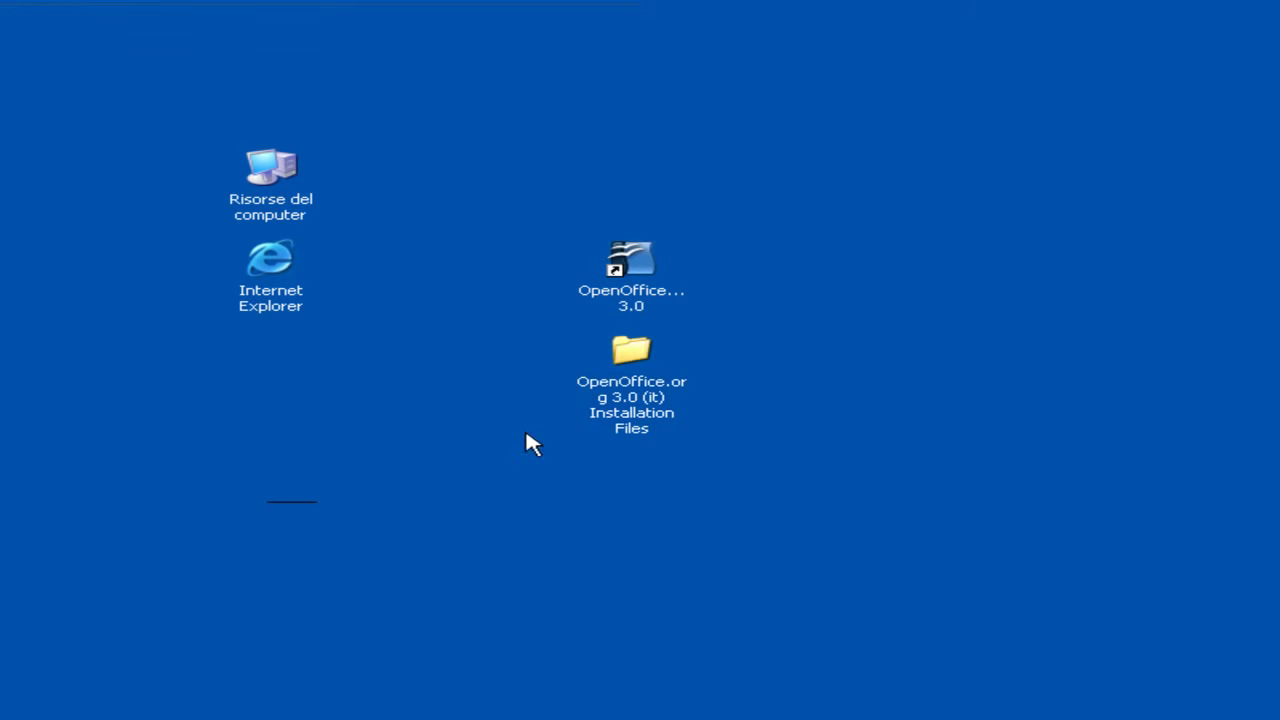
Delete the "OpenOffice.org 3.0 (it) Installation Files" folder from the desktop, sending it to the recycle bin
mouse_move(650, 355)
left_click(641, 354)
right_click(641, 354)
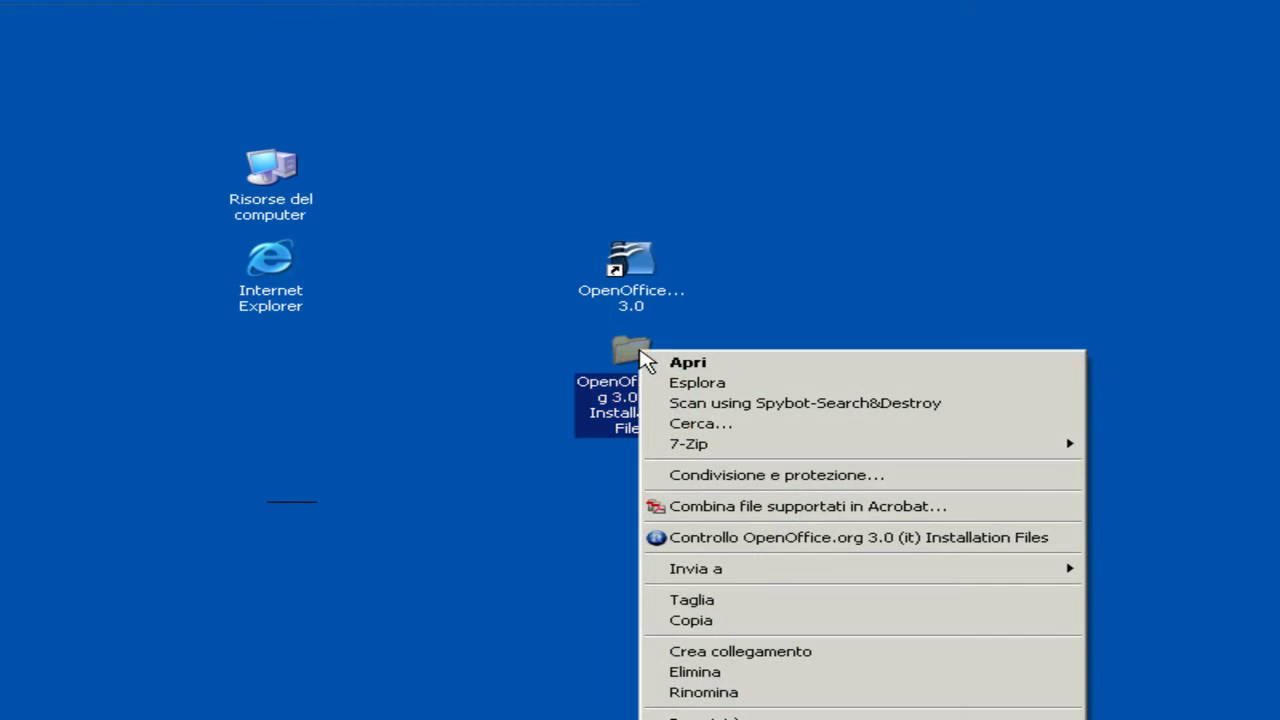
left_click(724, 673)
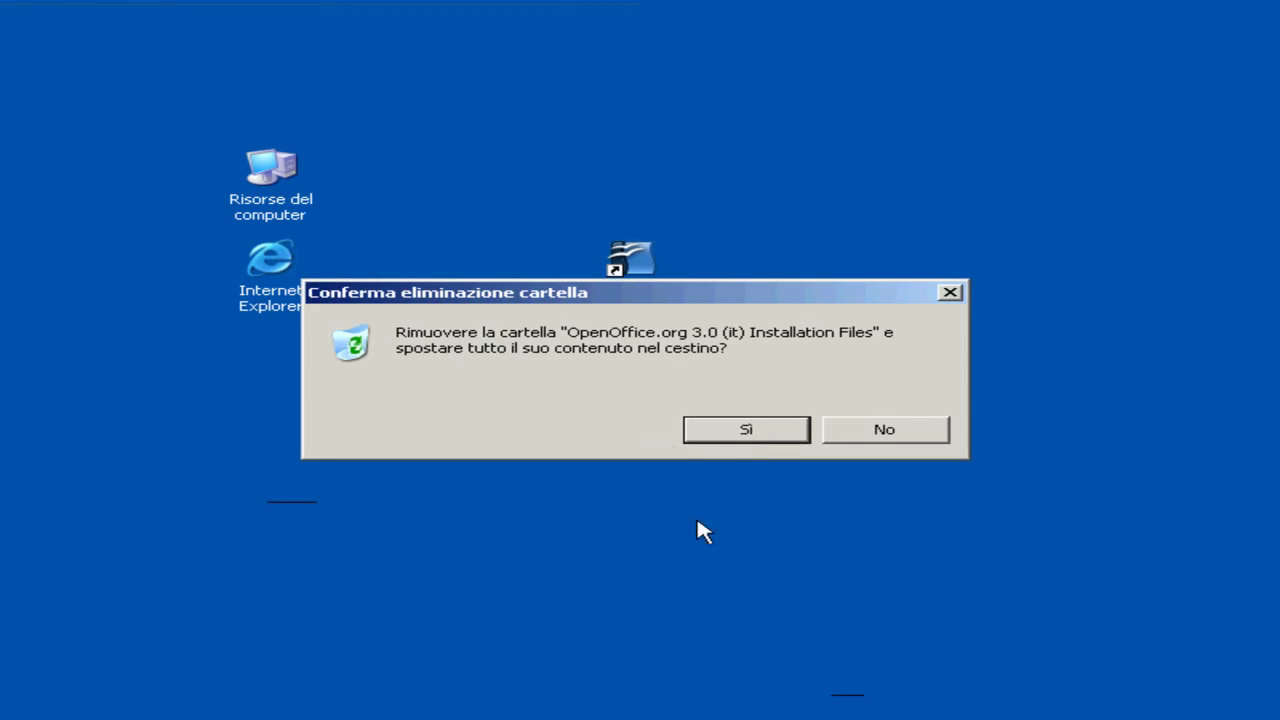
left_click(741, 427)
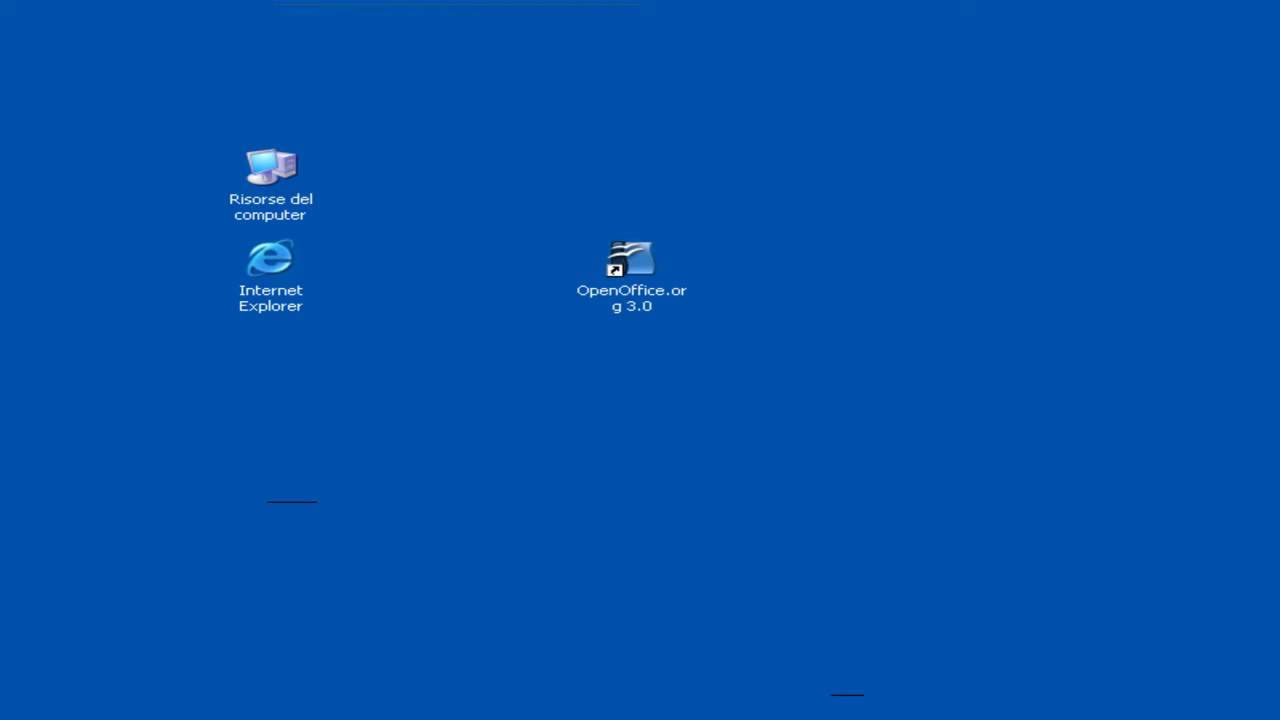
Move the Microsoft Word, Excel, Access and PowerPoint shortcuts together to a desktop column beside the OpenOffice.org shortcut
left_click_drag(1279, 420, 977, 247)
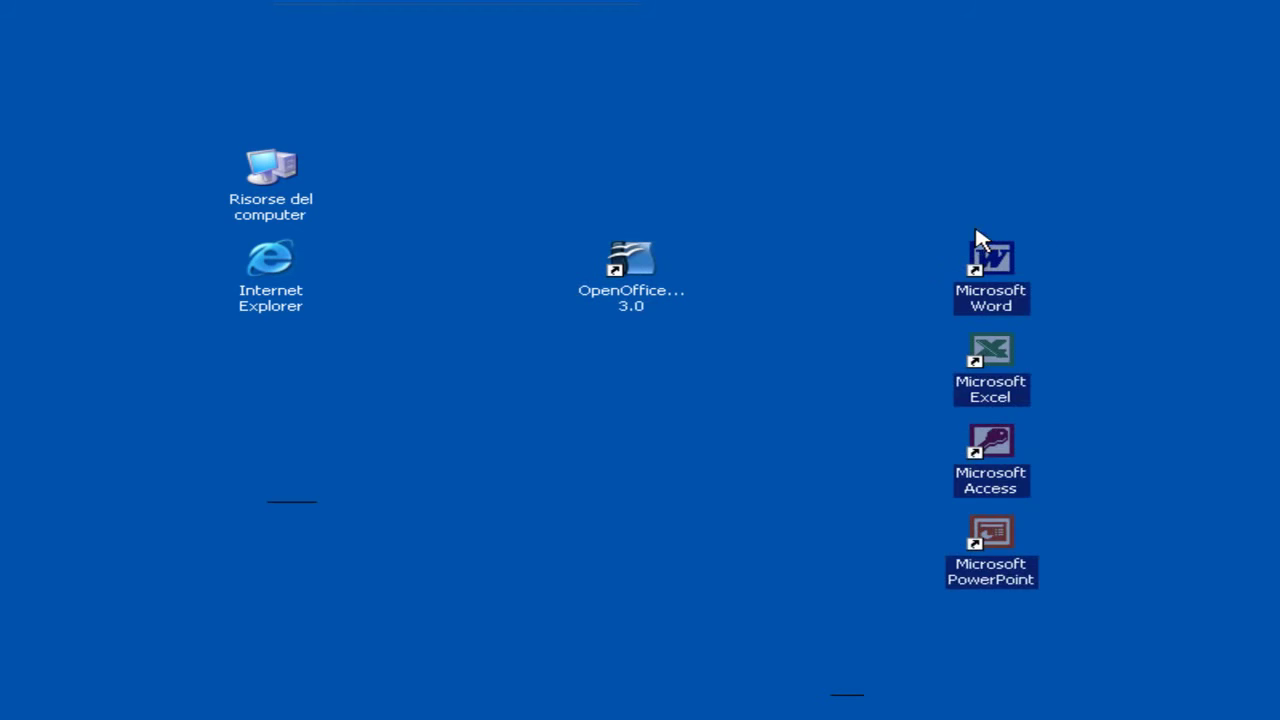
left_click(1150, 234)
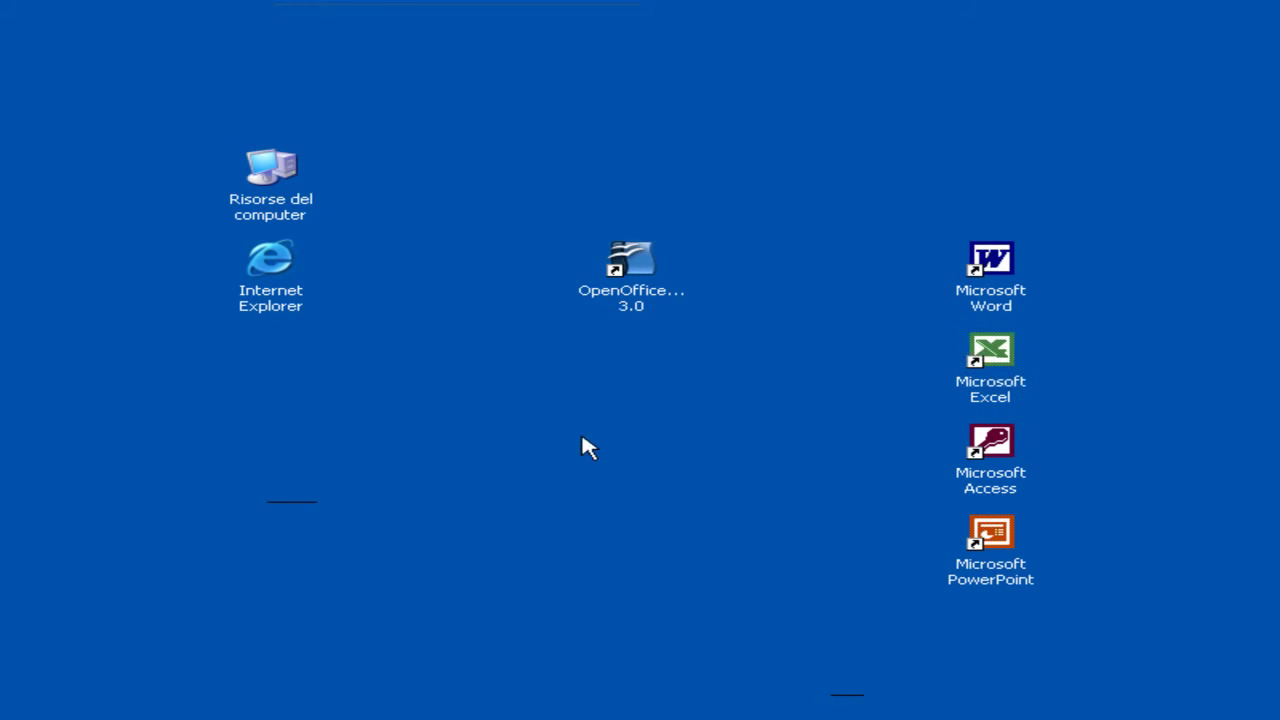
Start OpenOffice.org 3.0 from its desktop shortcut and enter "user" as Nome in the welcome wizard
left_click(621, 299)
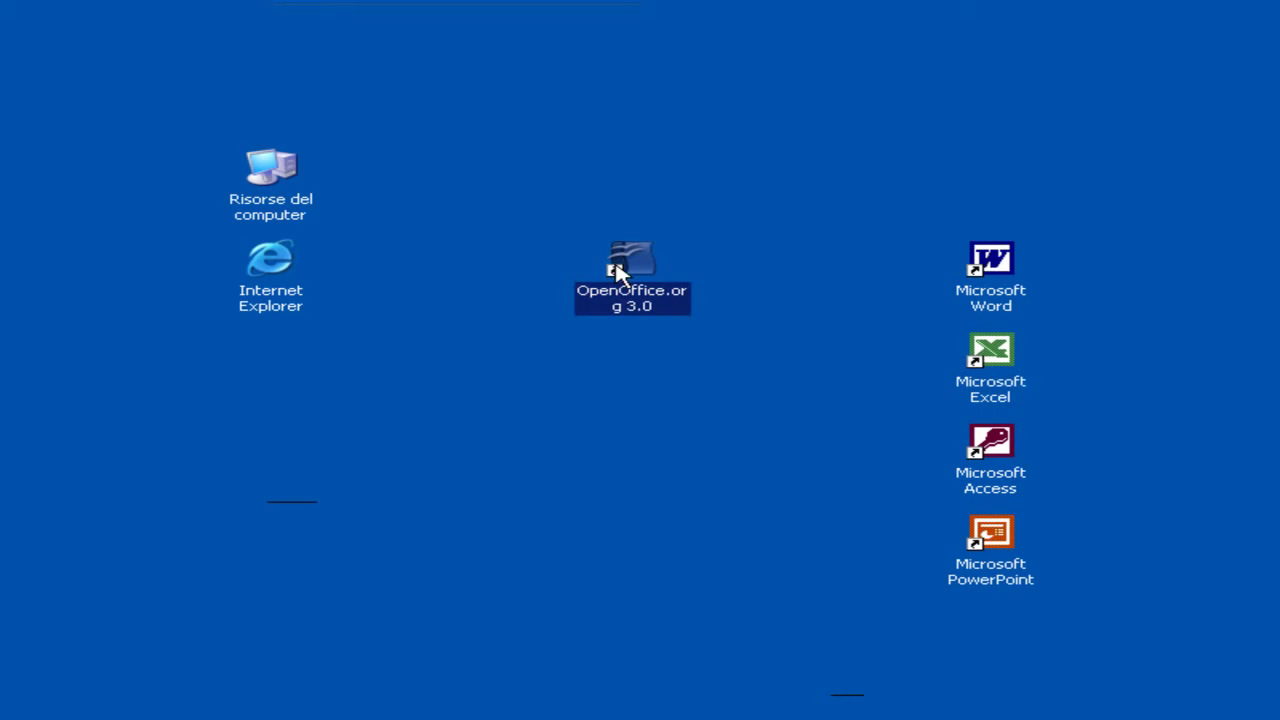
double_click(640, 265)
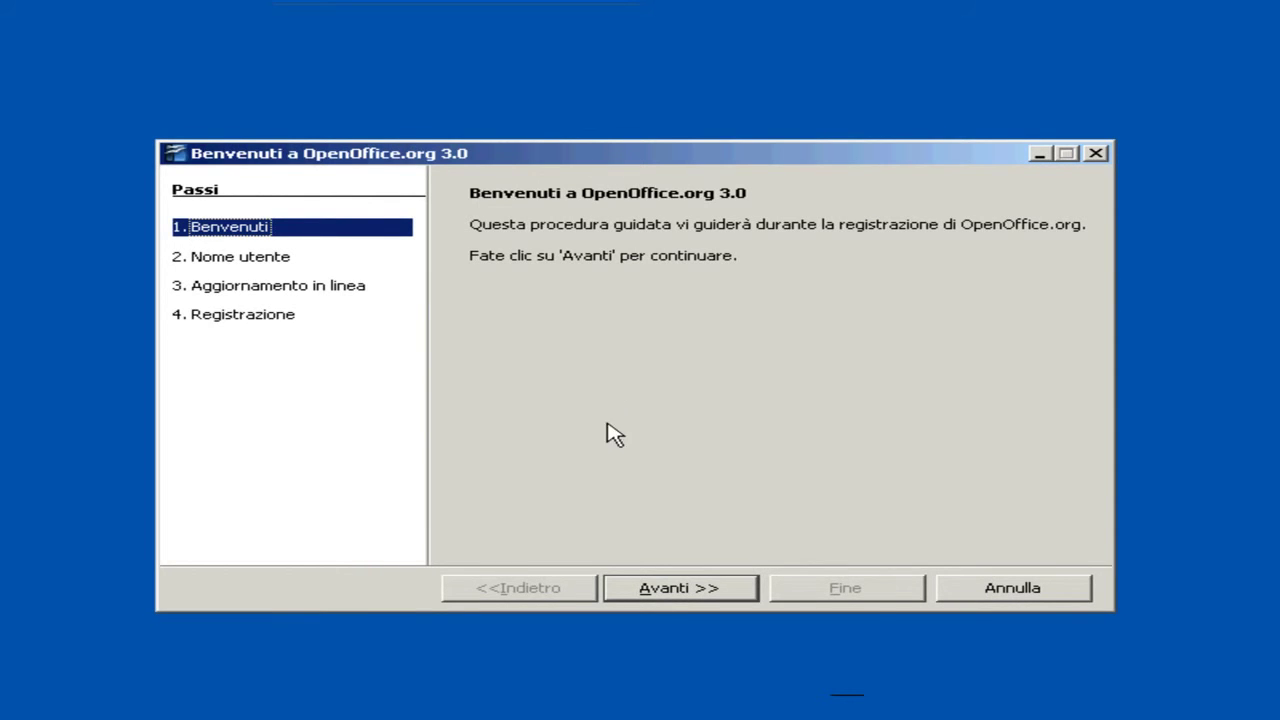
left_click(677, 590)
left_click(625, 312)
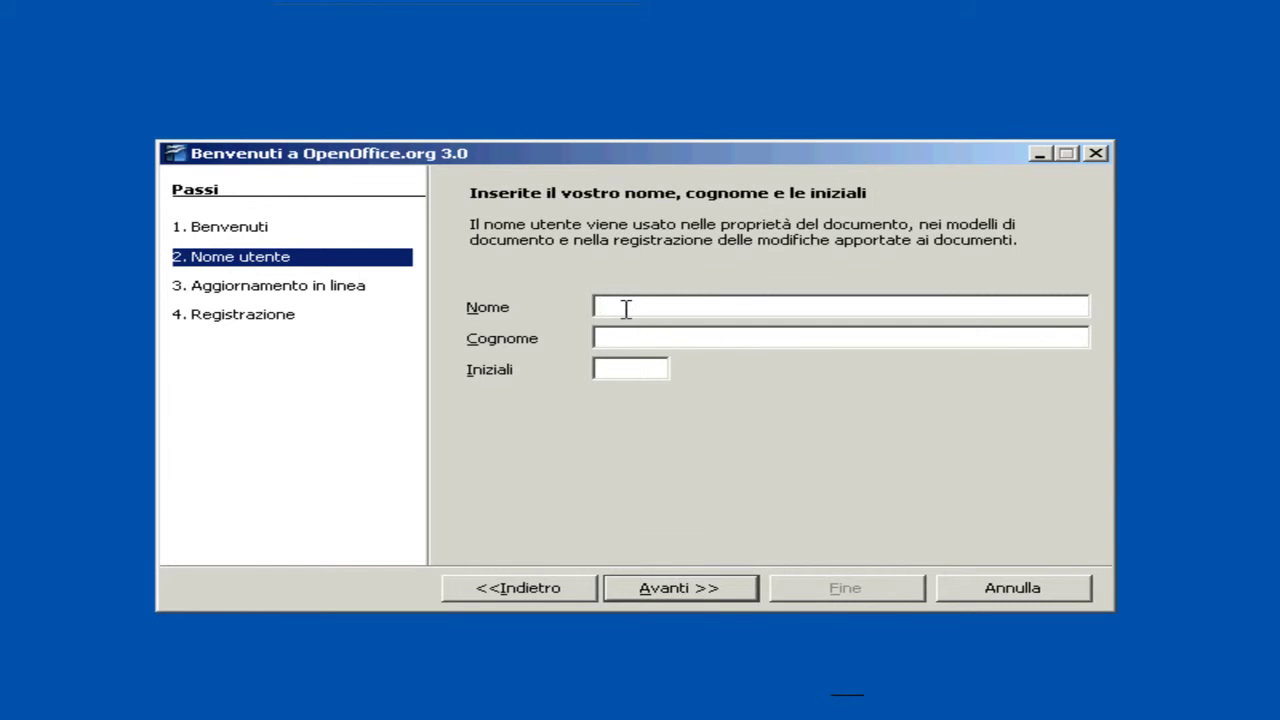
type("user")
left_click(706, 592)
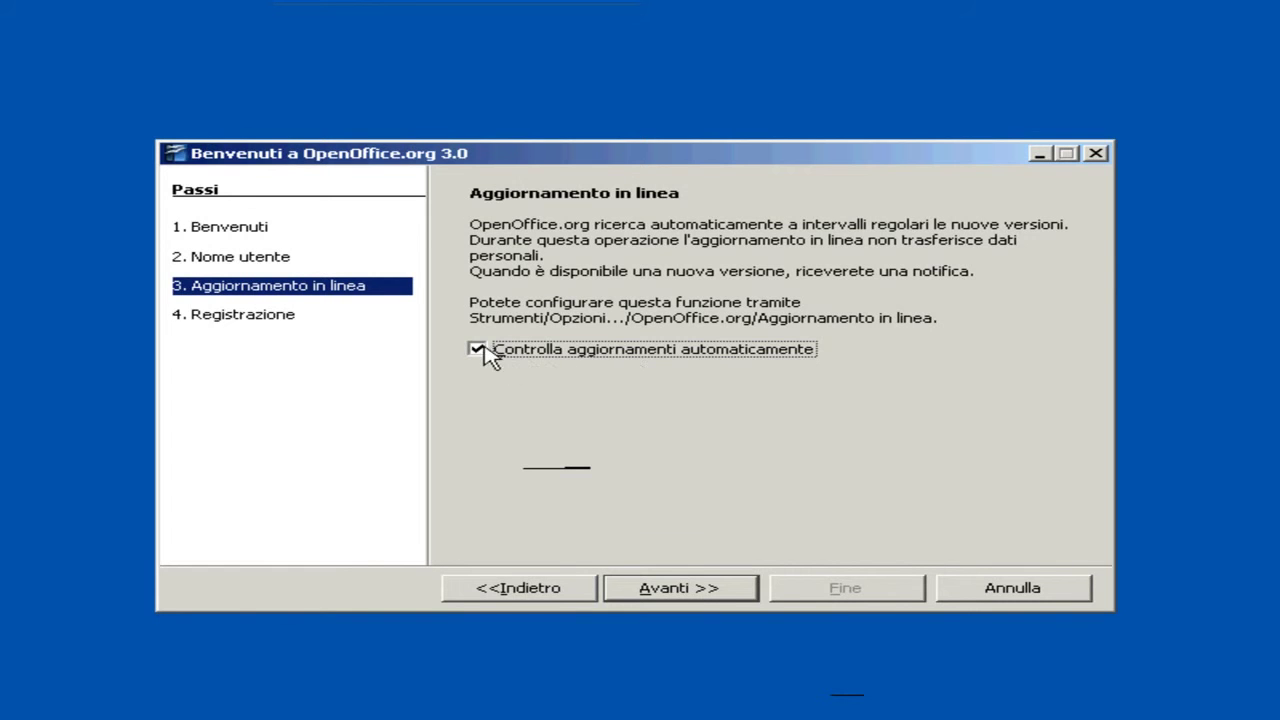
Keep automatic update checks enabled, choose "Non intendo registrarmi" and finish the welcome wizard
left_click(679, 592)
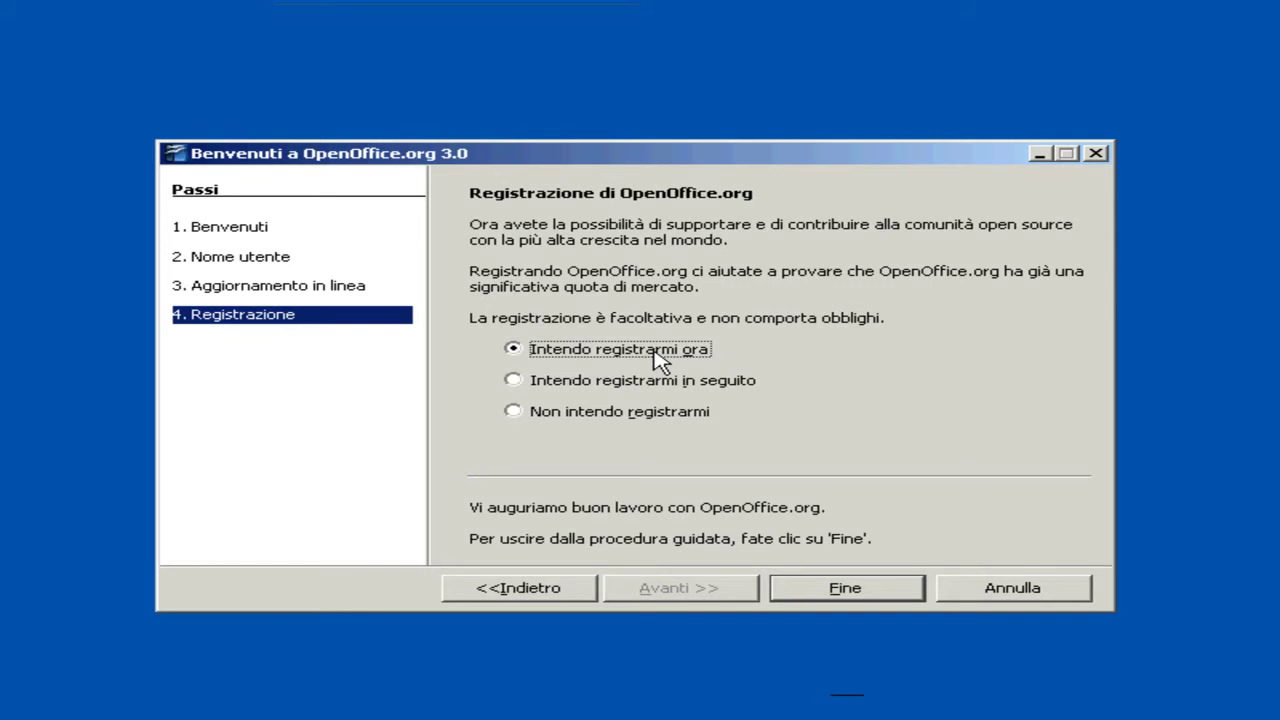
left_click(513, 412)
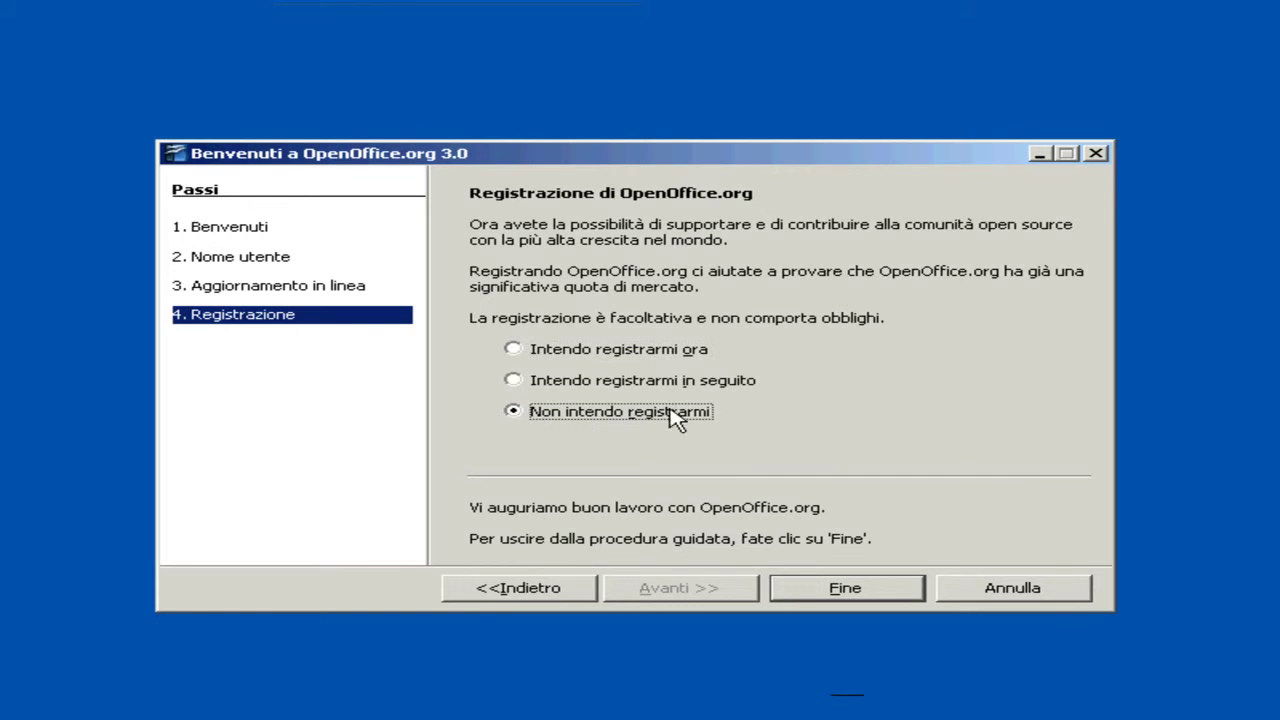
left_click(831, 590)
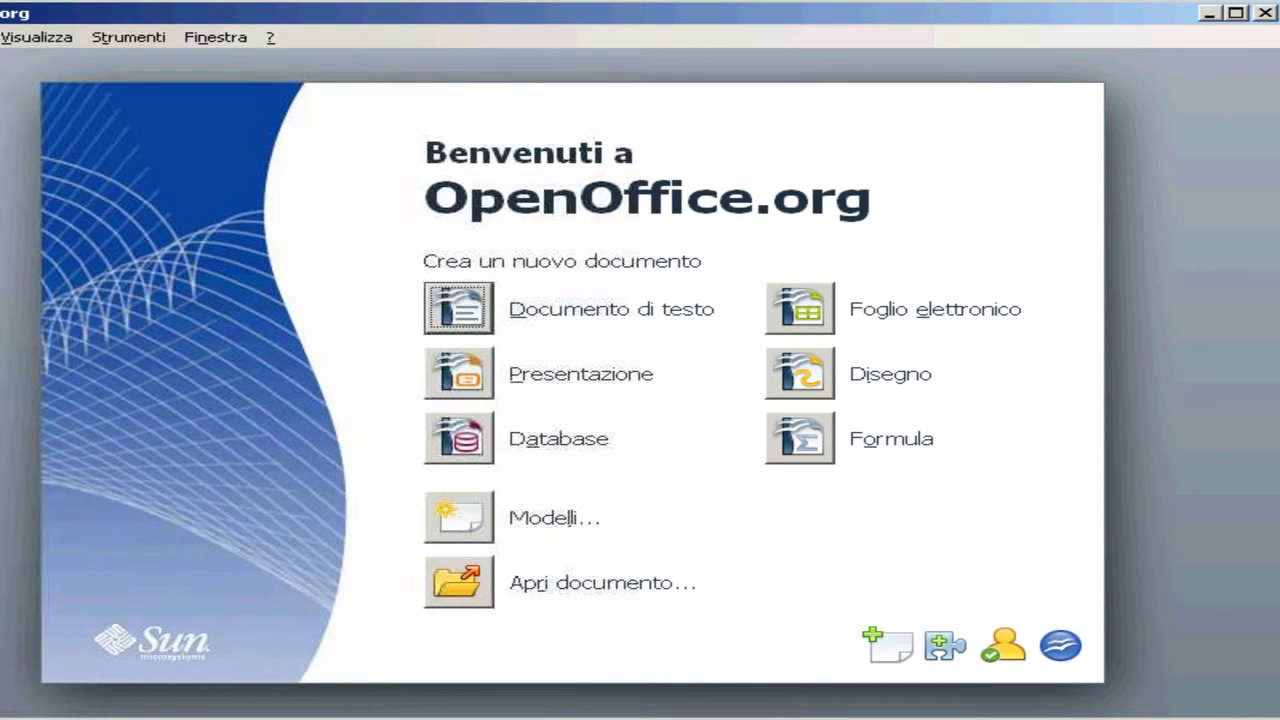
View the OpenOffice.org welcome screen's new-document options and close its window
left_click_drag(1, 308, 8, 308)
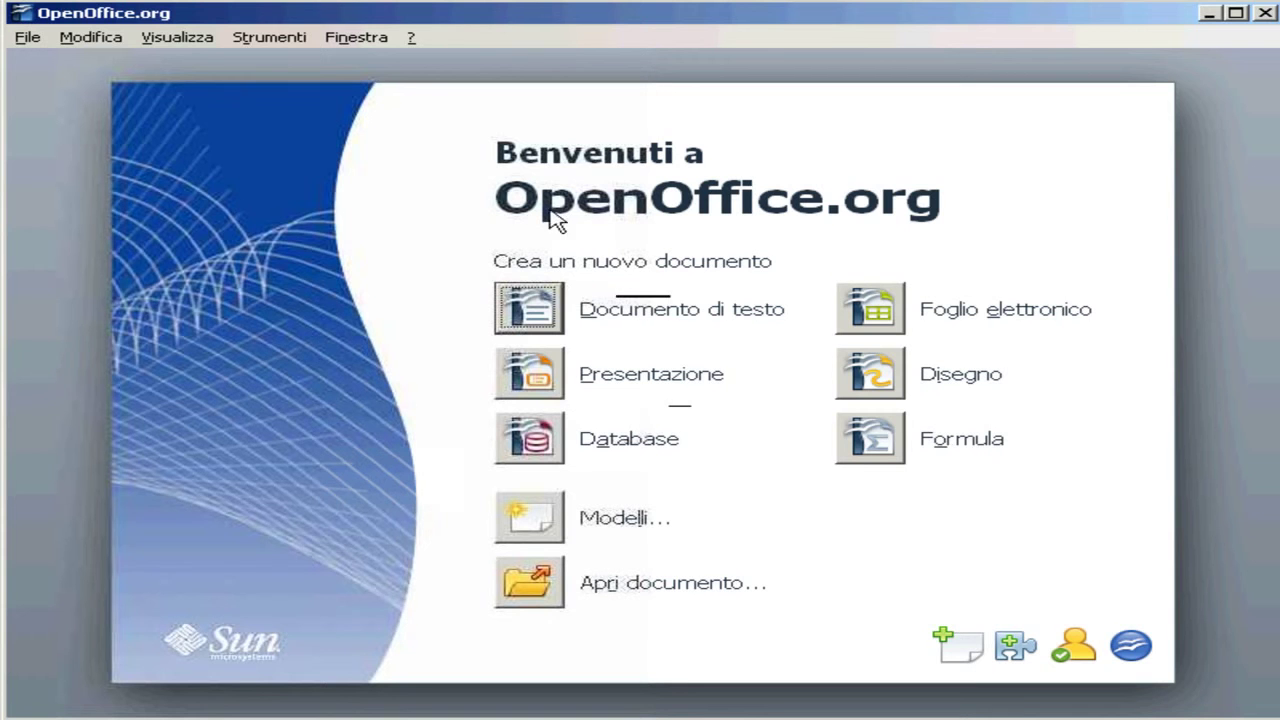
left_click(1265, 13)
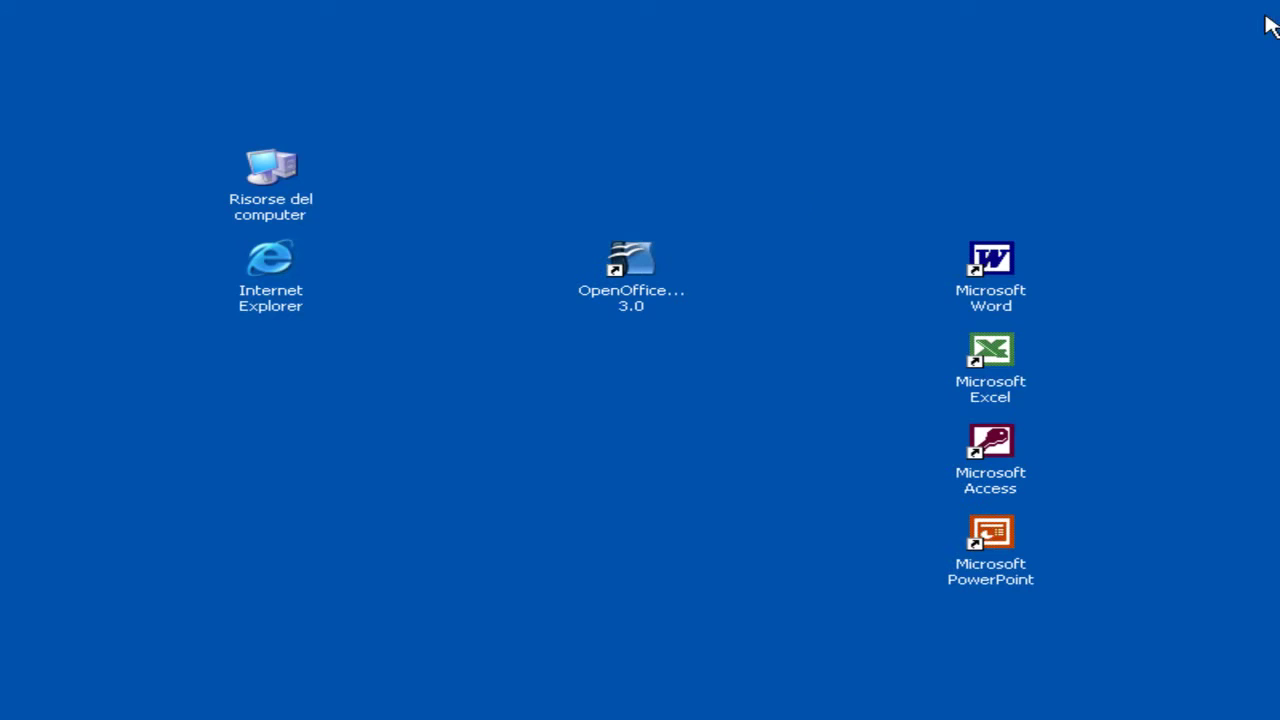
Move the OpenOffice.org 3.0 folder in the list of all programs to just below Microsoft Word
left_click(652, 262)
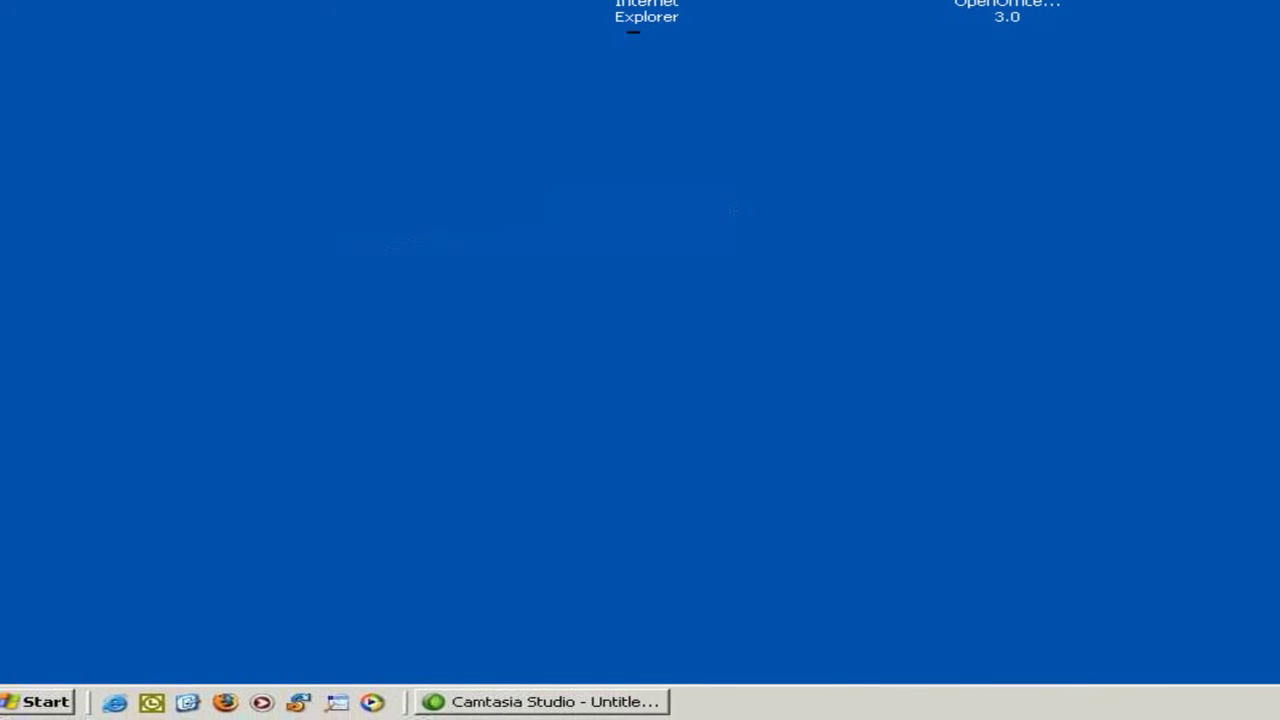
left_click(30, 700)
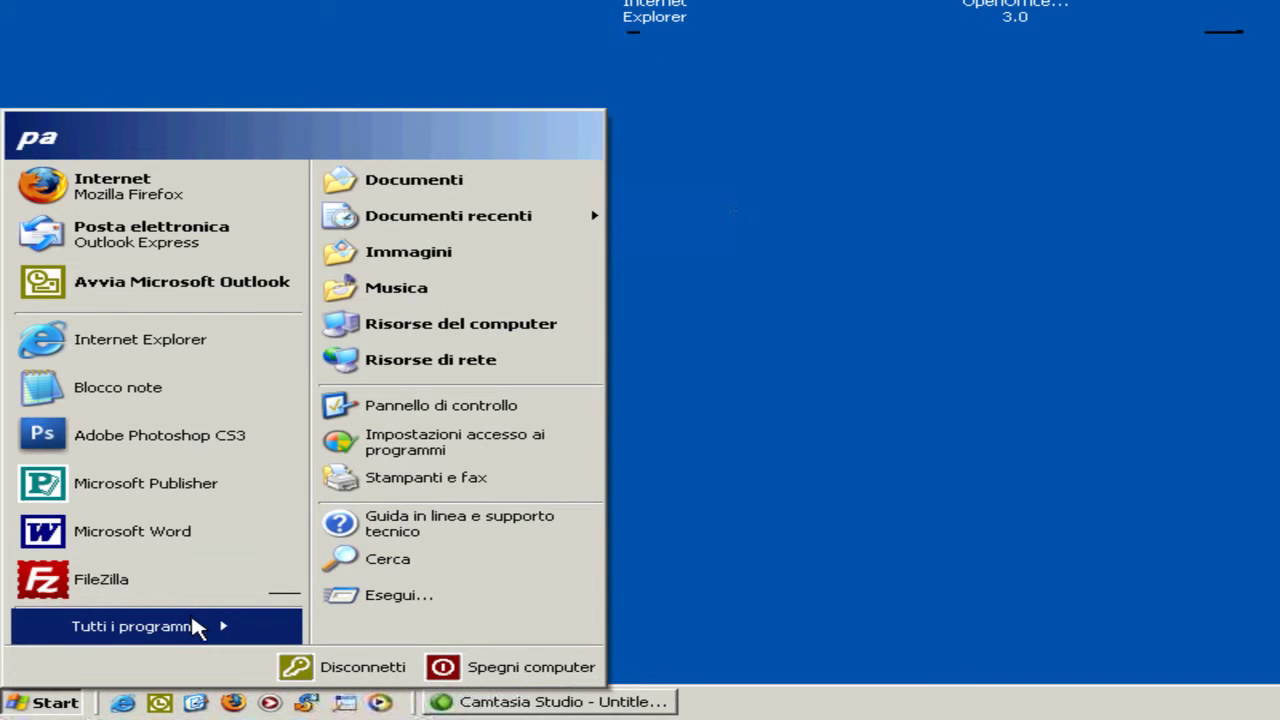
mouse_move(193, 628)
mouse_move(300, 559)
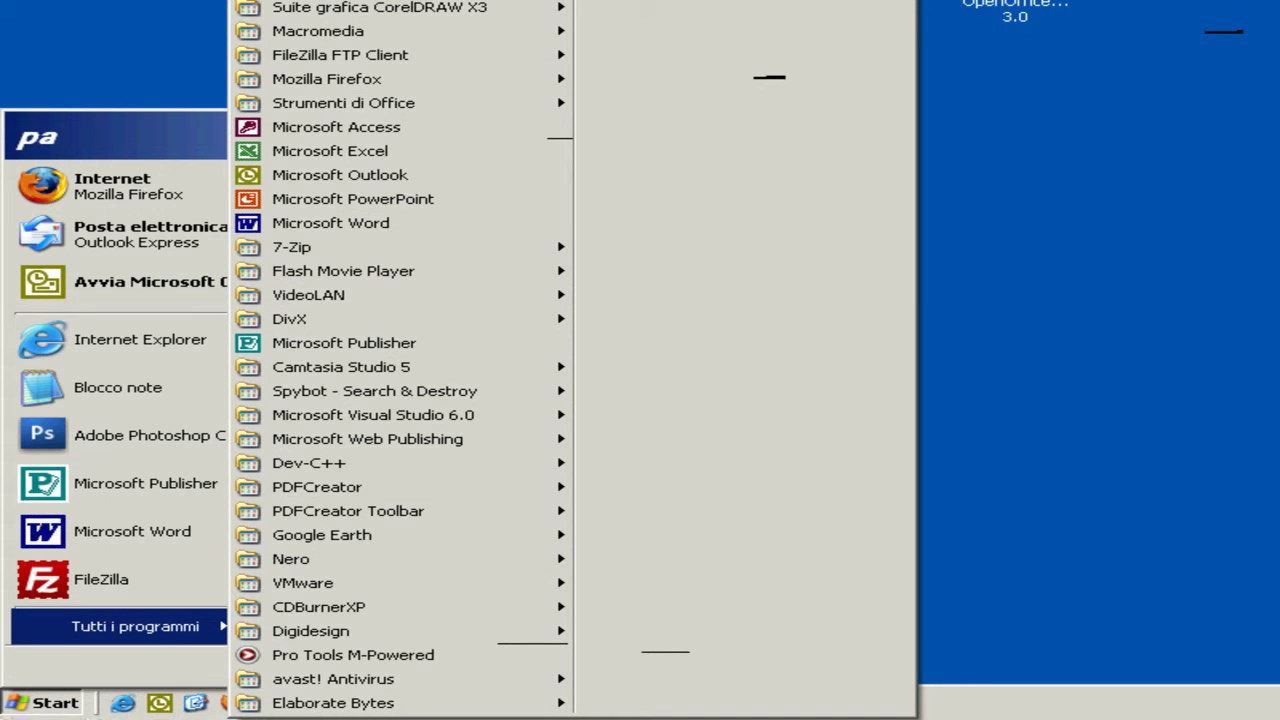
mouse_move(428, 249)
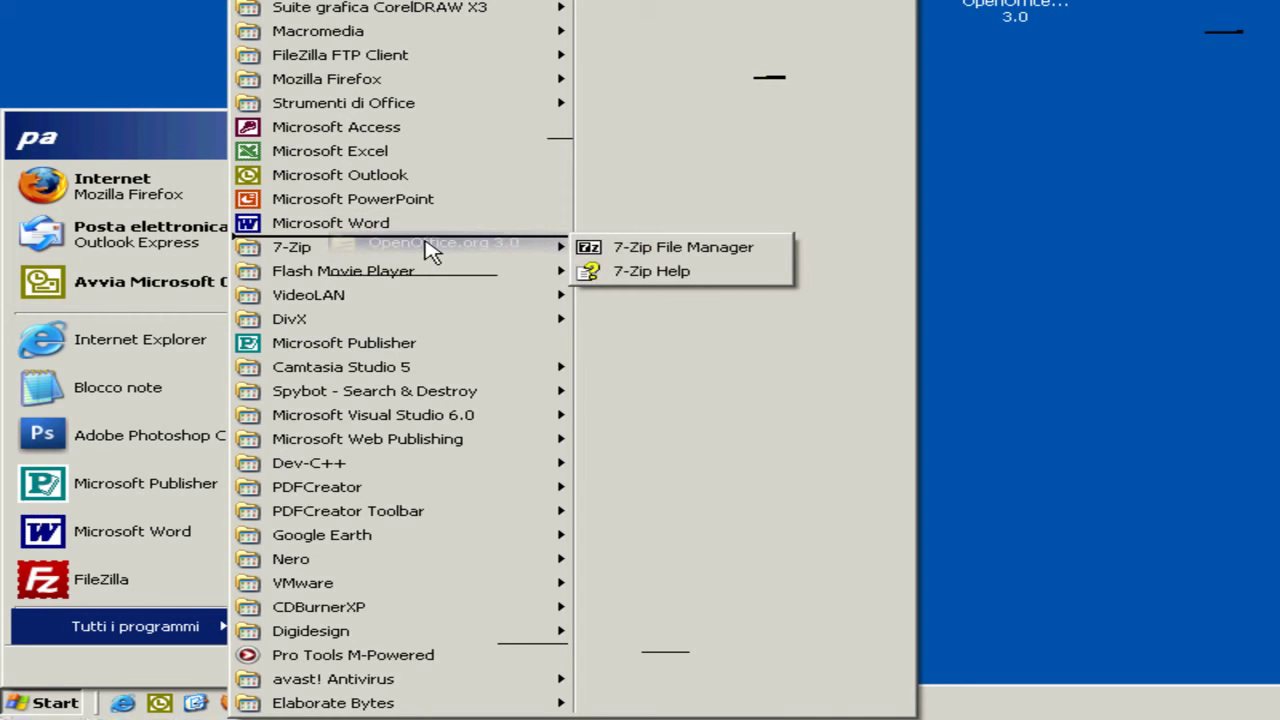
mouse_move(300, 252)
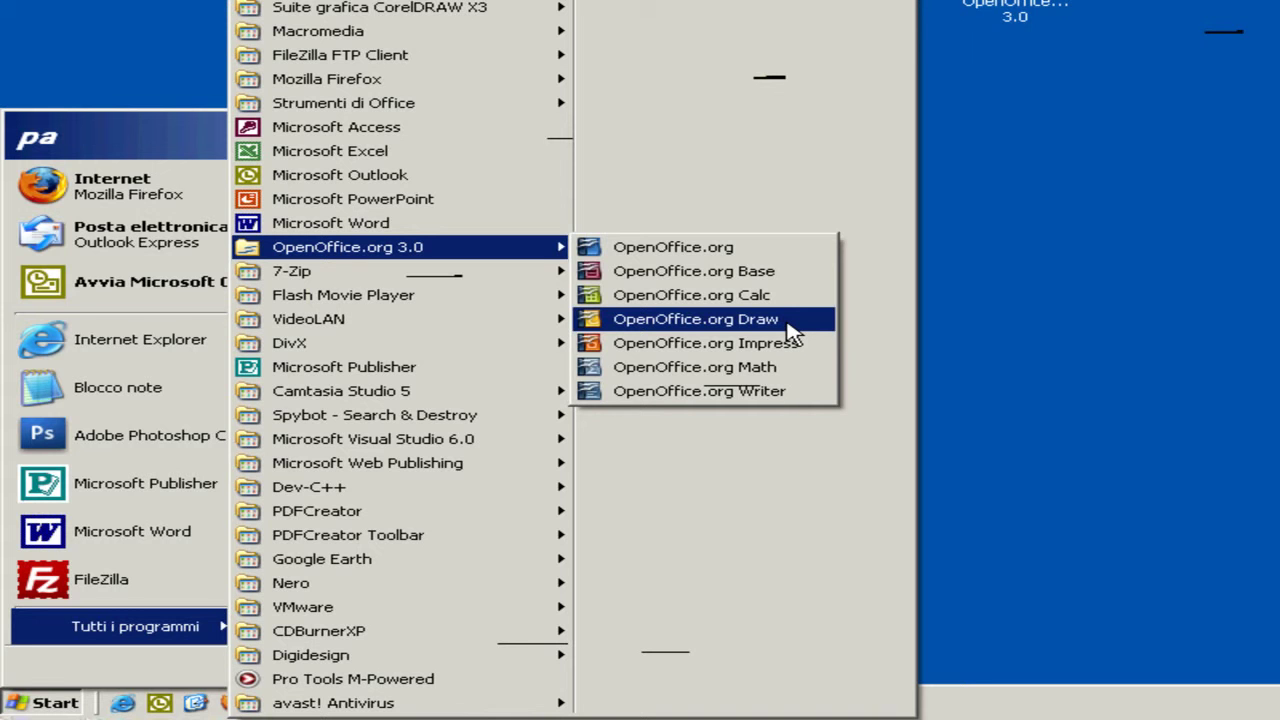
Create desktop shortcuts for OpenOffice.org Writer and OpenOffice.org Calc from the OpenOffice.org 3.0 program folder
right_click(739, 394)
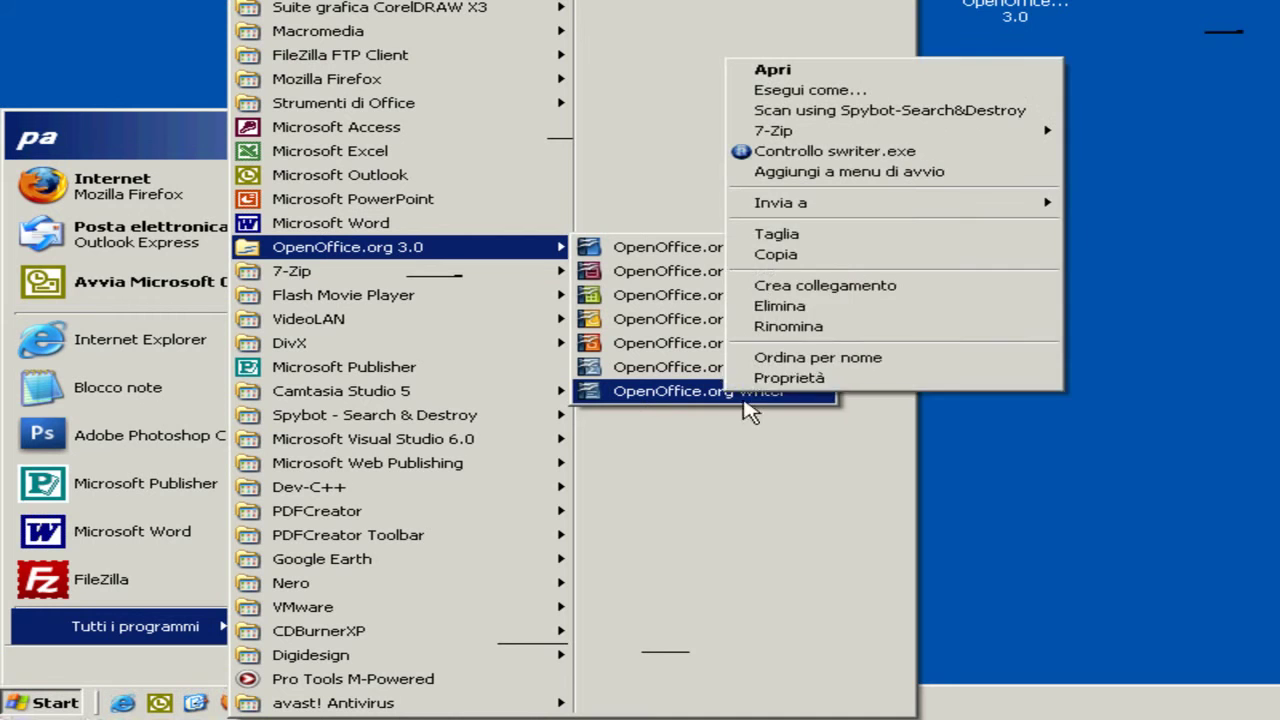
mouse_move(835, 222)
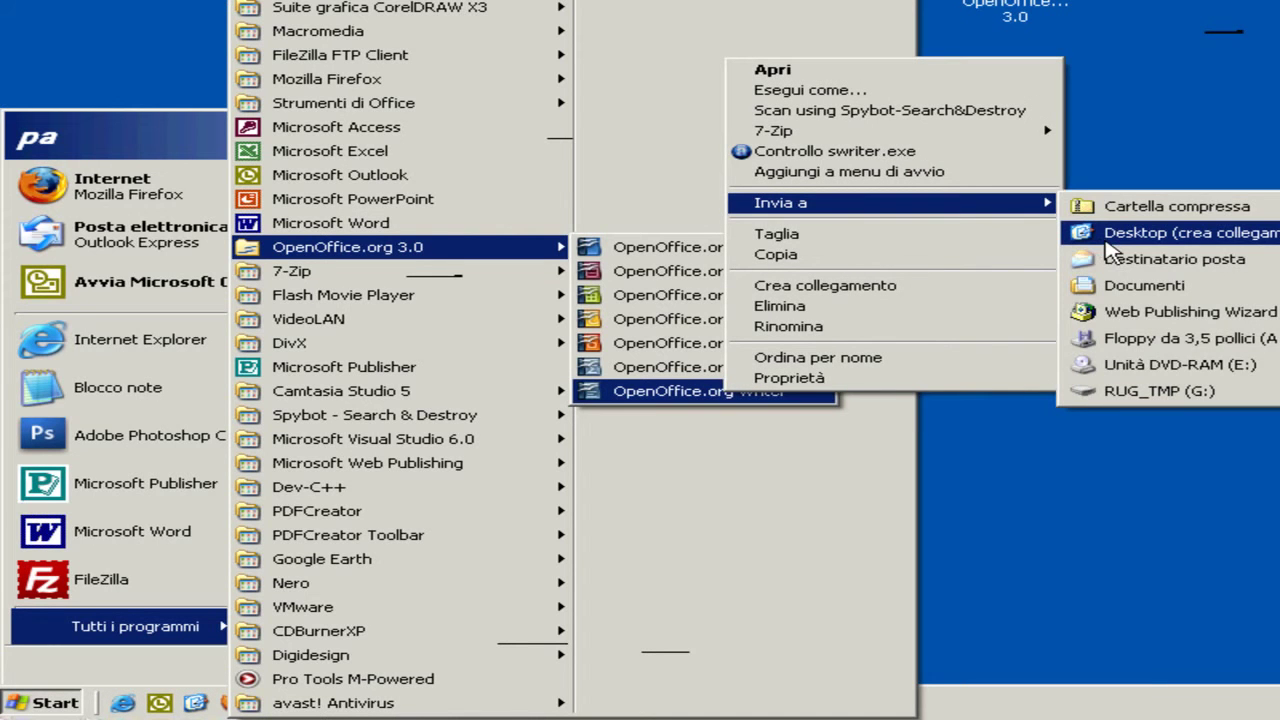
left_click(1108, 248)
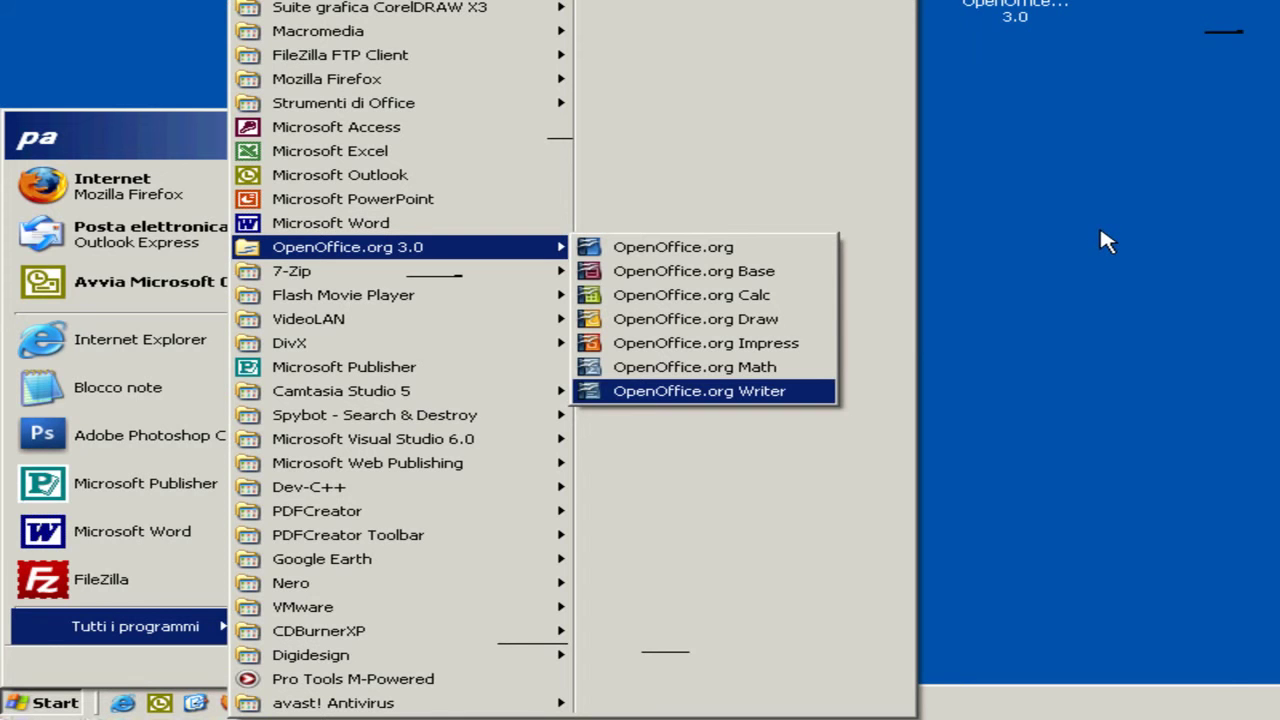
left_click(752, 298)
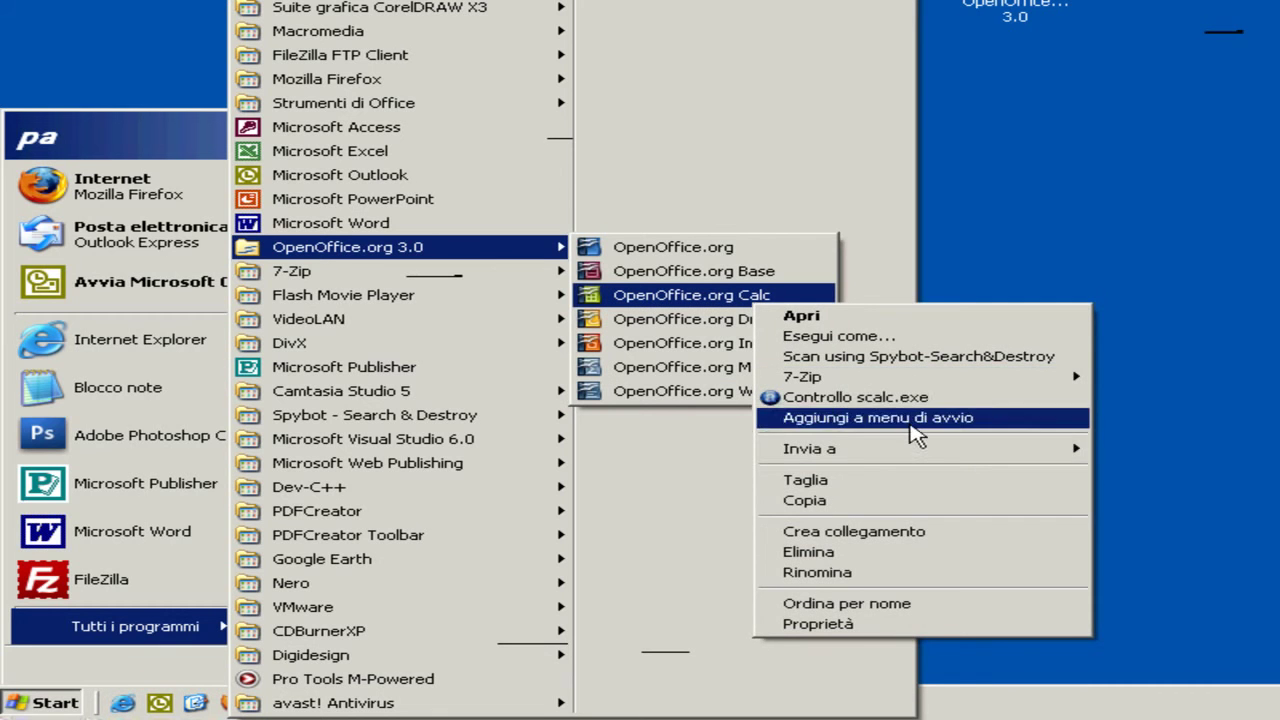
mouse_move(890, 460)
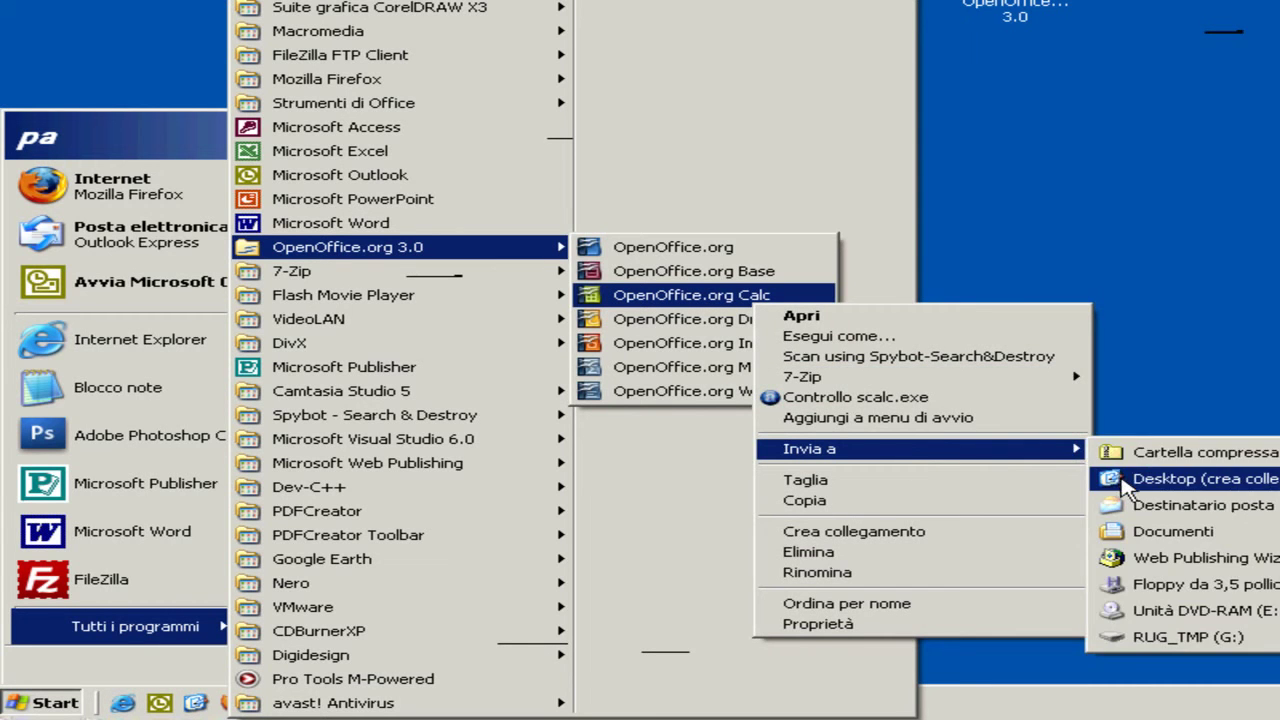
left_click(1100, 558)
Create desktop shortcuts for OpenOffice.org Base and OpenOffice.org Impress from the OpenOffice.org 3.0 program folder and return to the desktop
right_click(771, 276)
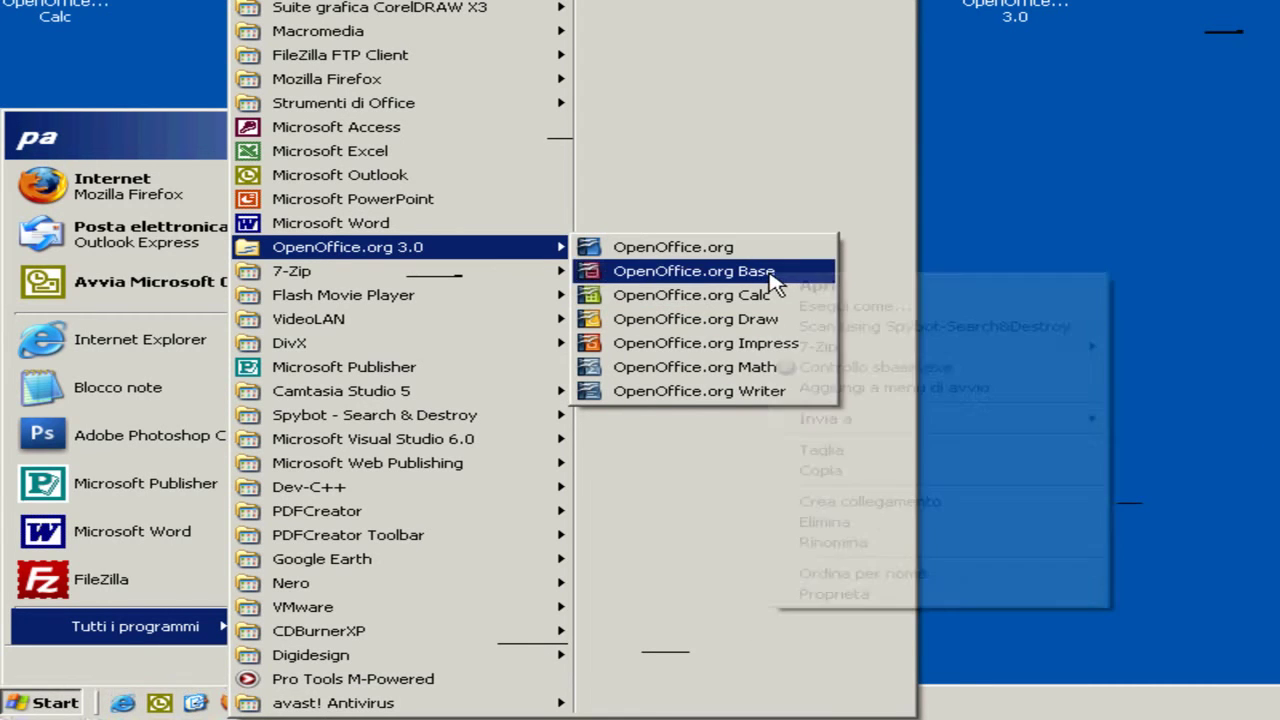
mouse_move(893, 430)
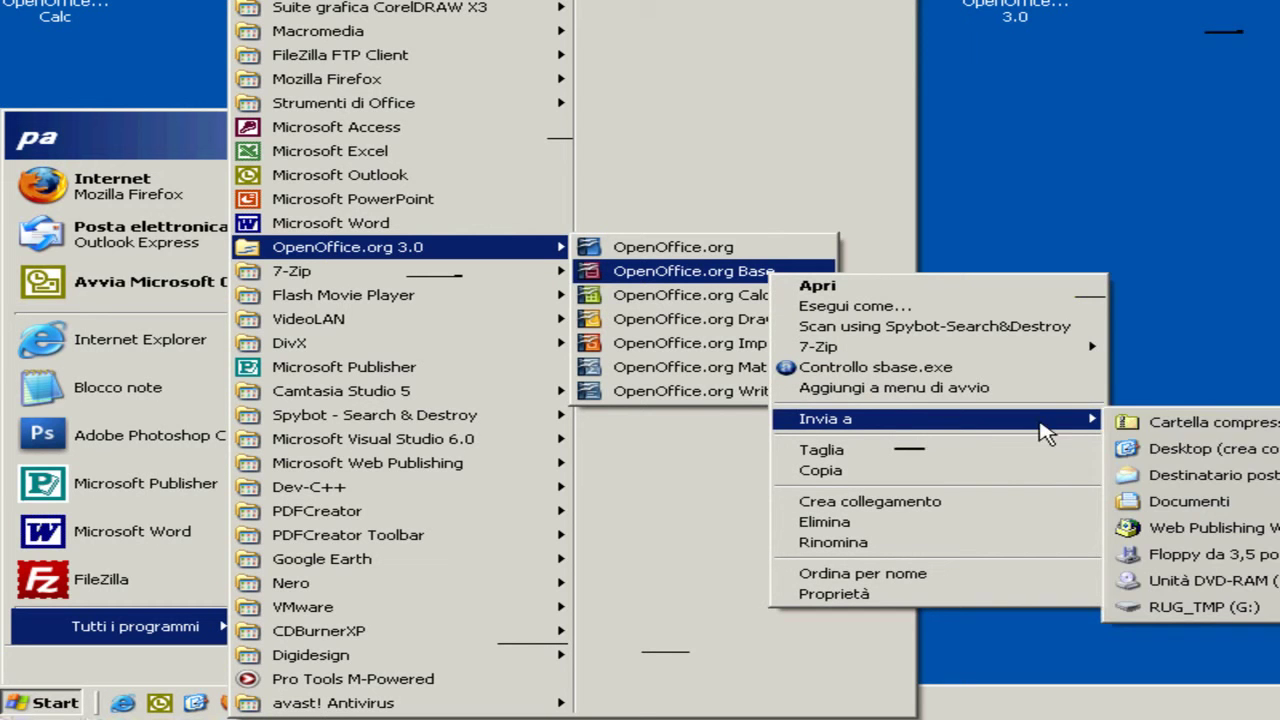
left_click(1148, 449)
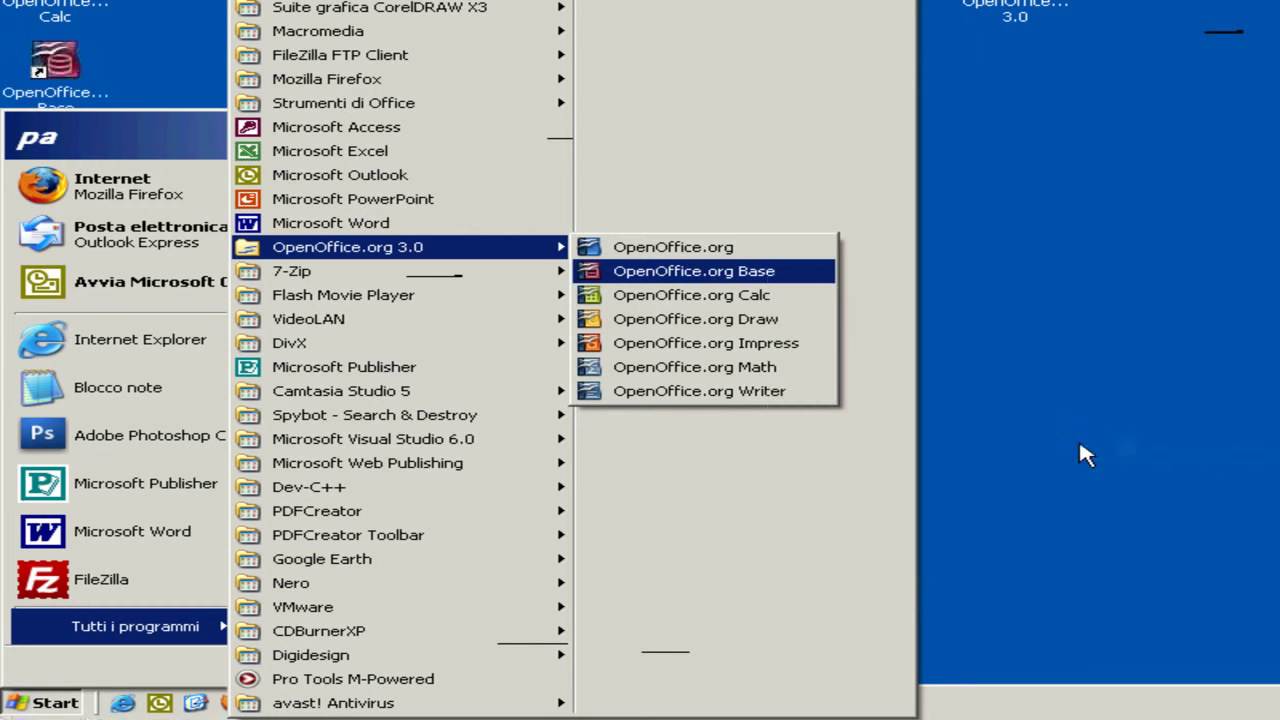
right_click(754, 350)
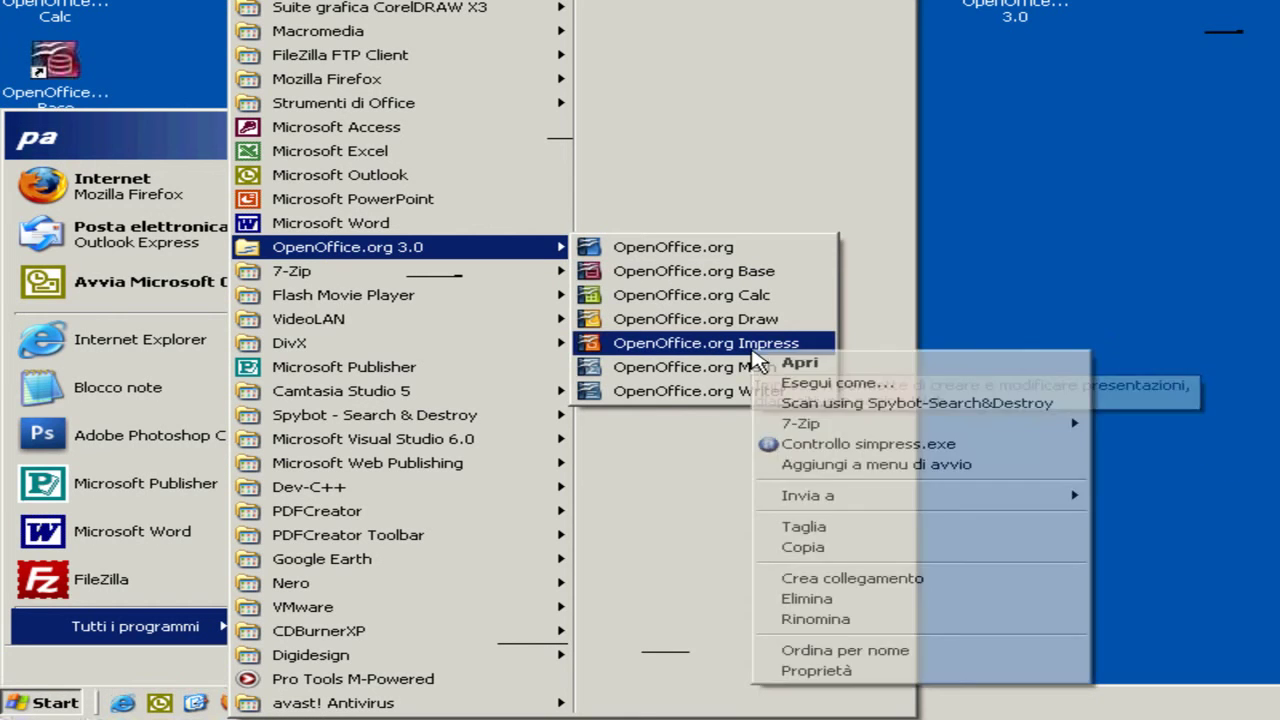
mouse_move(1003, 497)
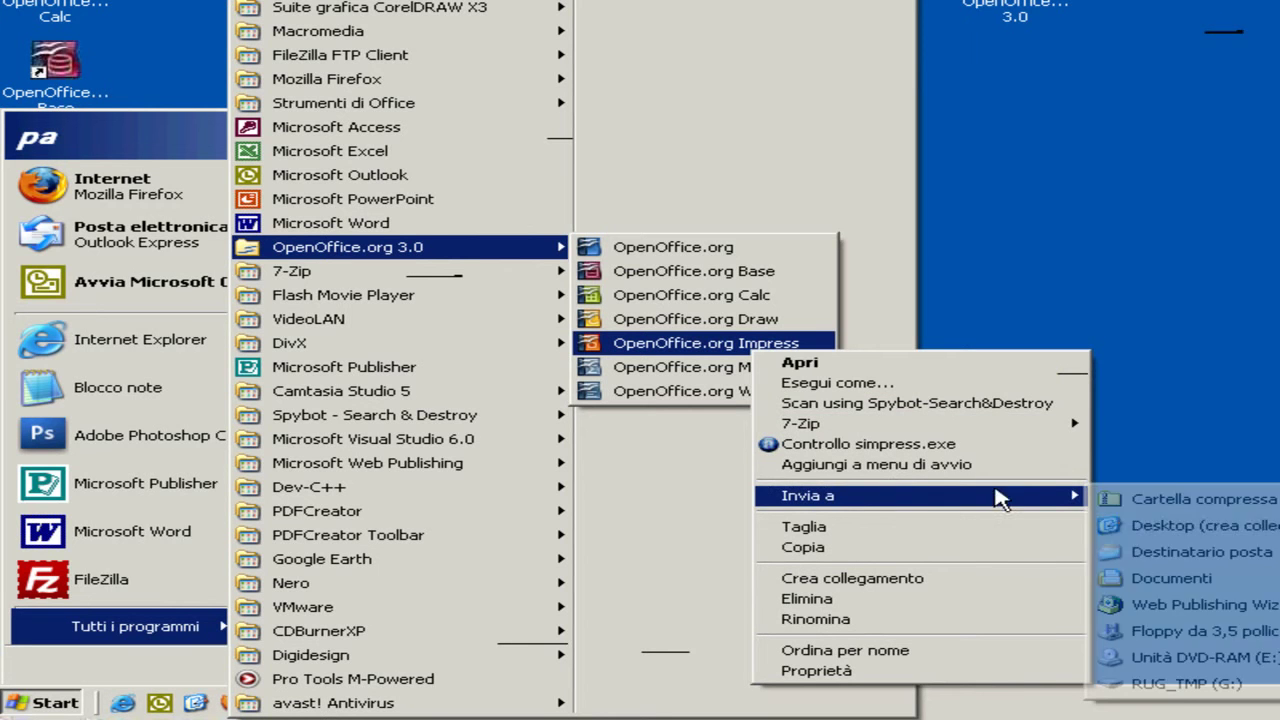
left_click(1125, 525)
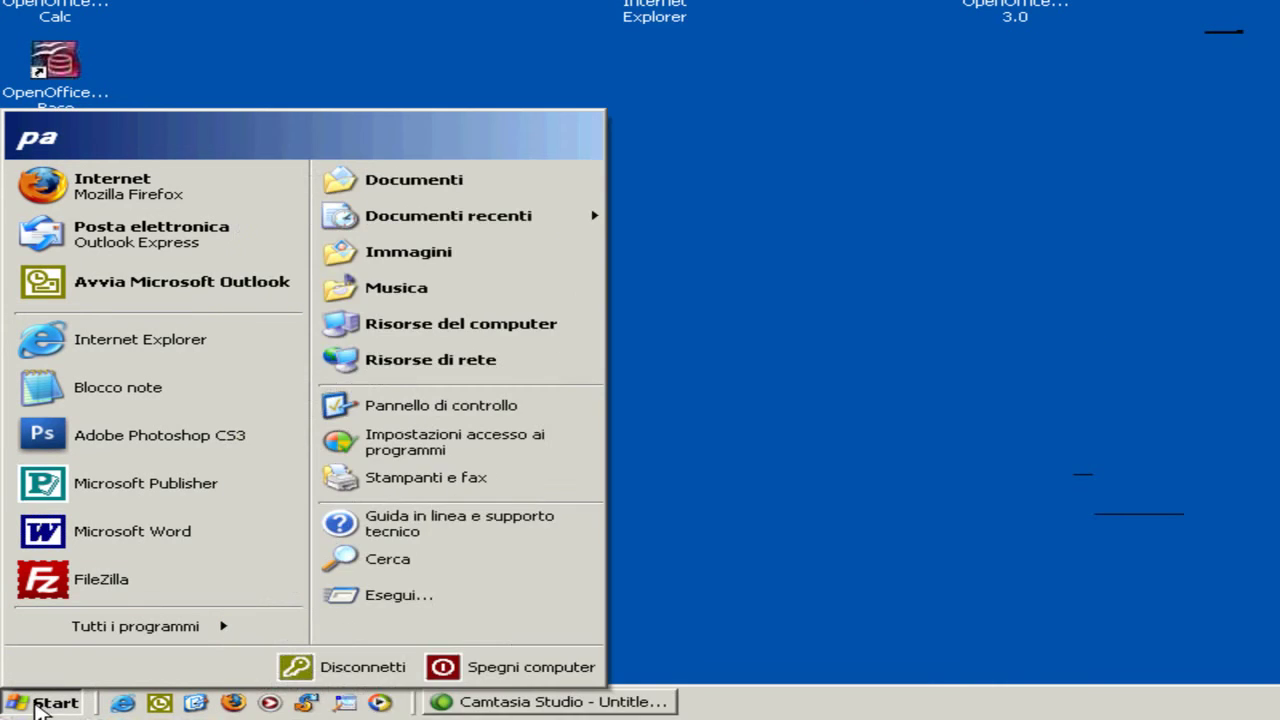
left_click(38, 704)
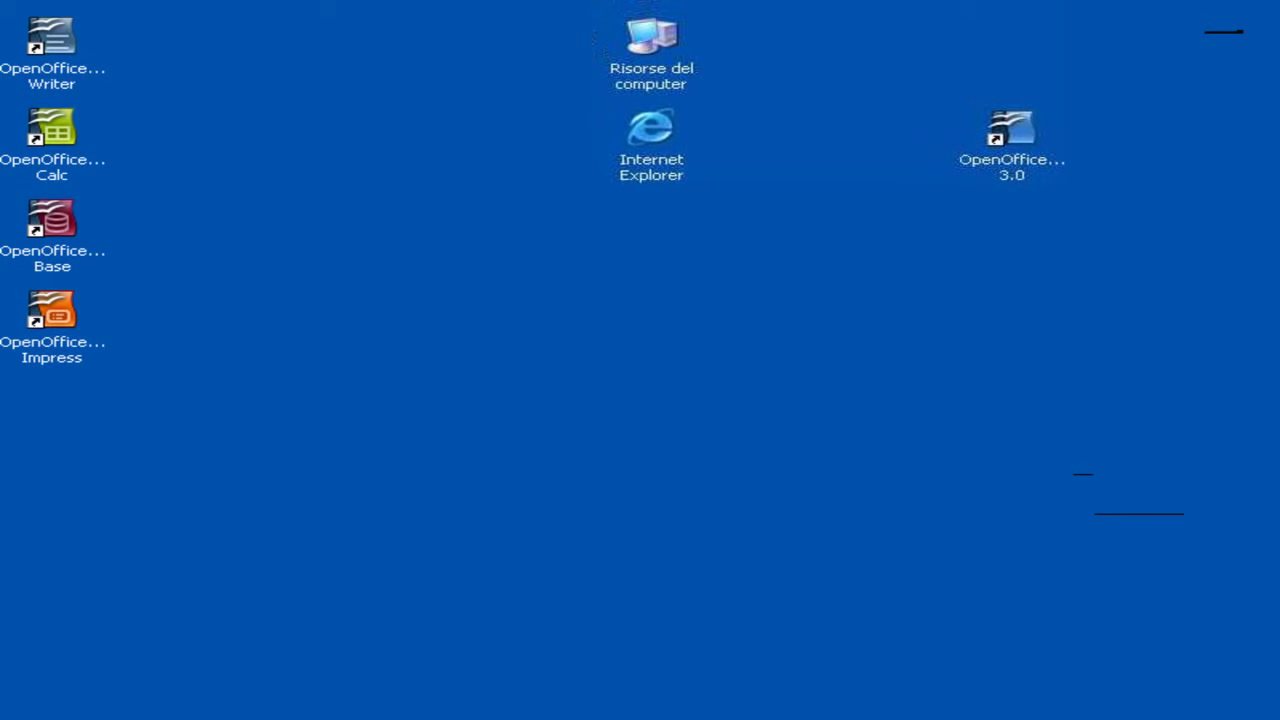
Arrange the OpenOffice.org 3.0, Writer, Calc, Base and Impress shortcuts in one desktop column beside the Microsoft Office shortcuts
left_click_drag(160, 18, 818, 402)
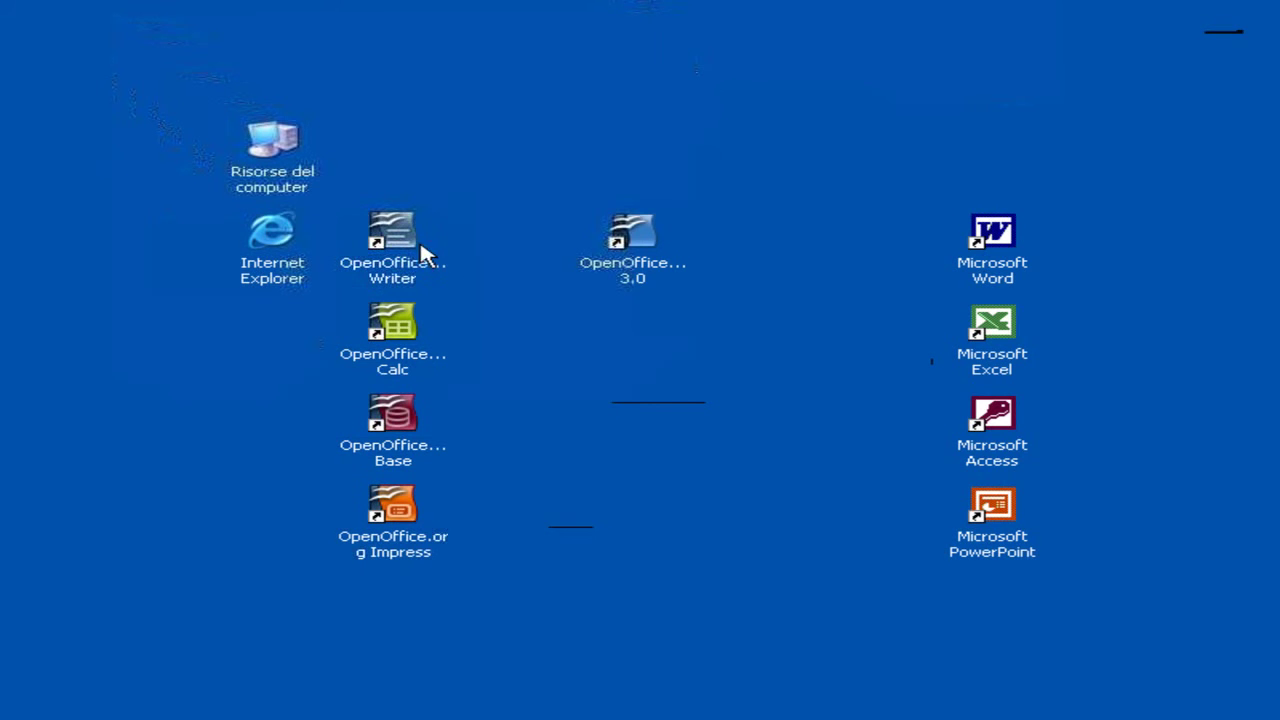
left_click(388, 238)
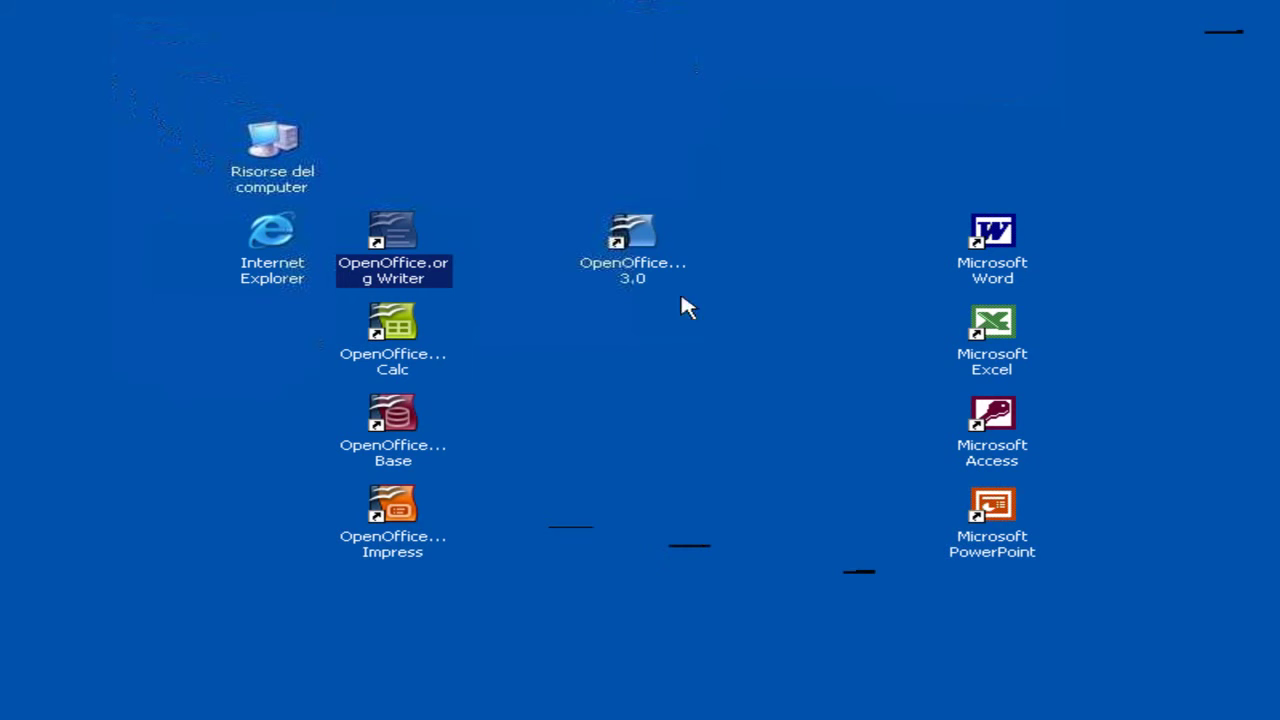
left_click_drag(645, 250, 765, 158)
left_click_drag(546, 248, 763, 531)
left_click(606, 506)
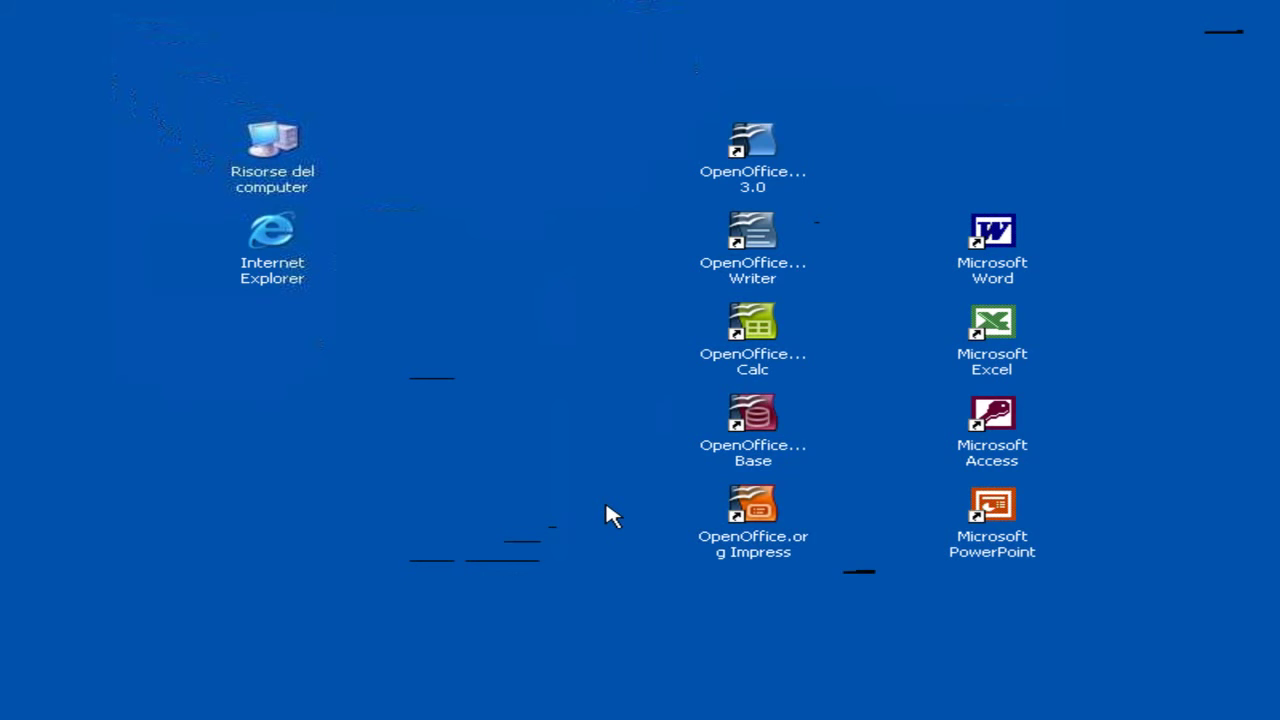
Start OpenOffice.org Writer from its desktop shortcut and enter a first name in the blank document
double_click(770, 236)
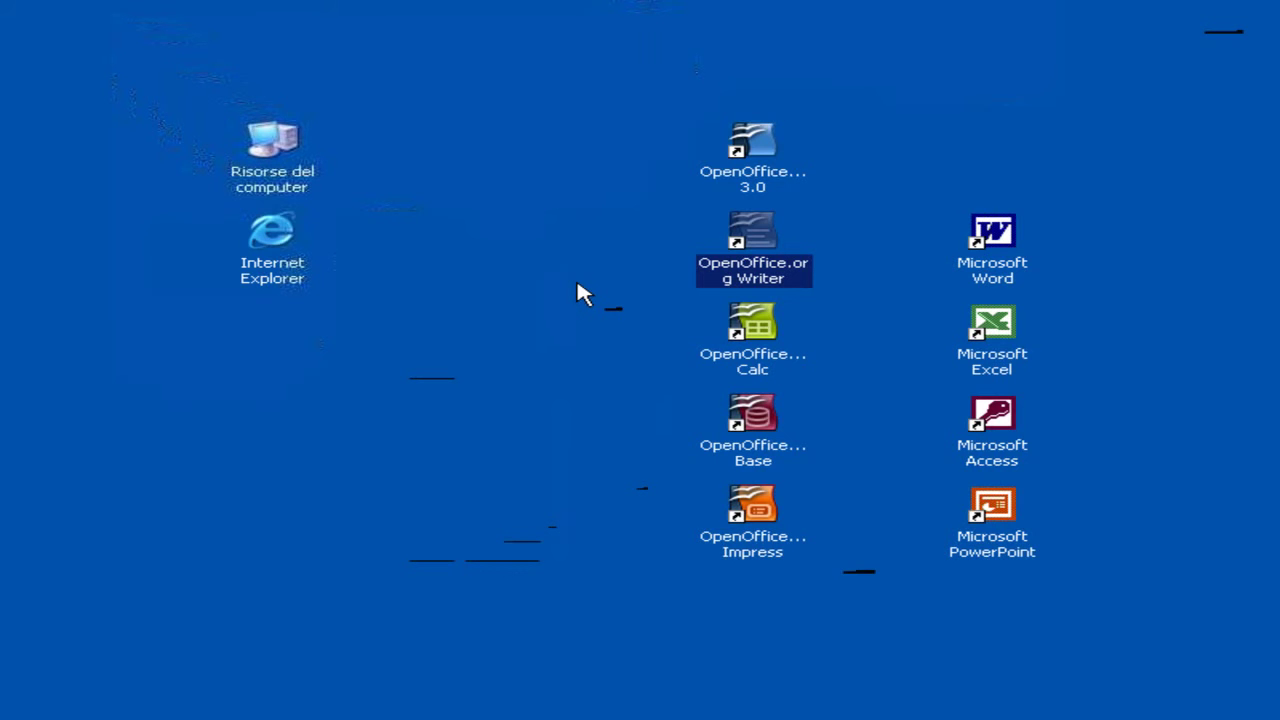
left_click(806, 244)
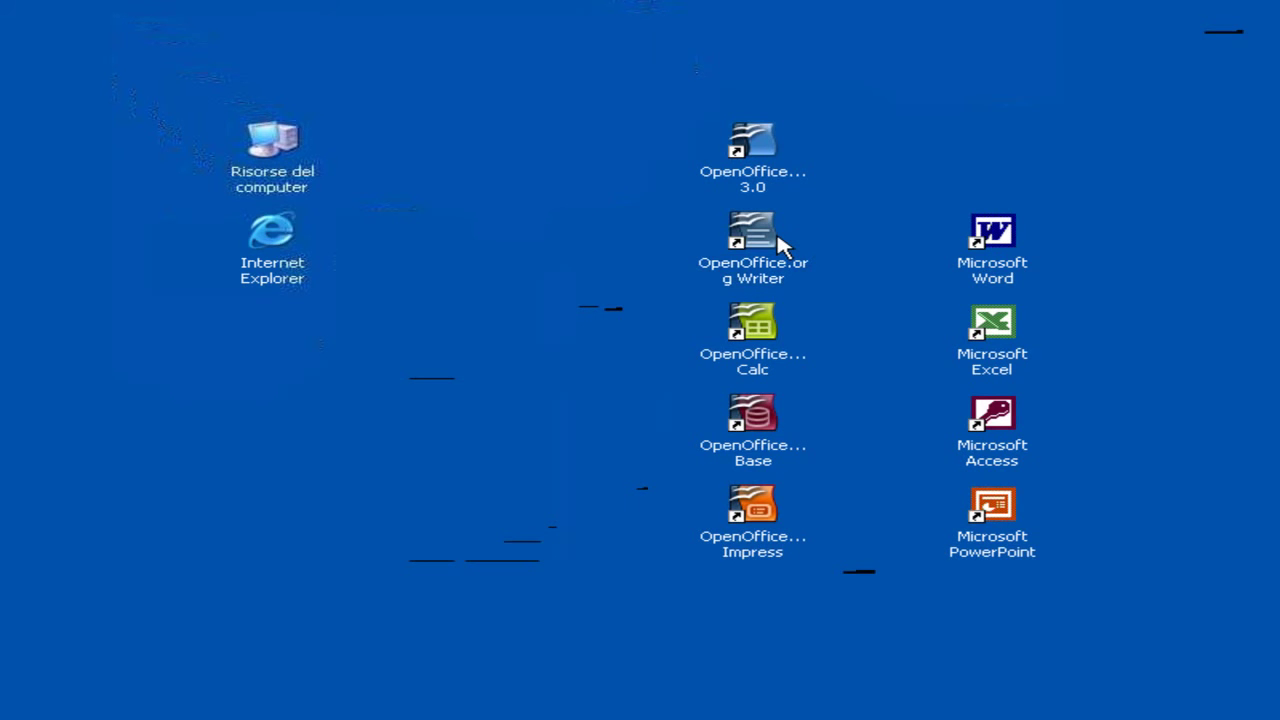
double_click(780, 245)
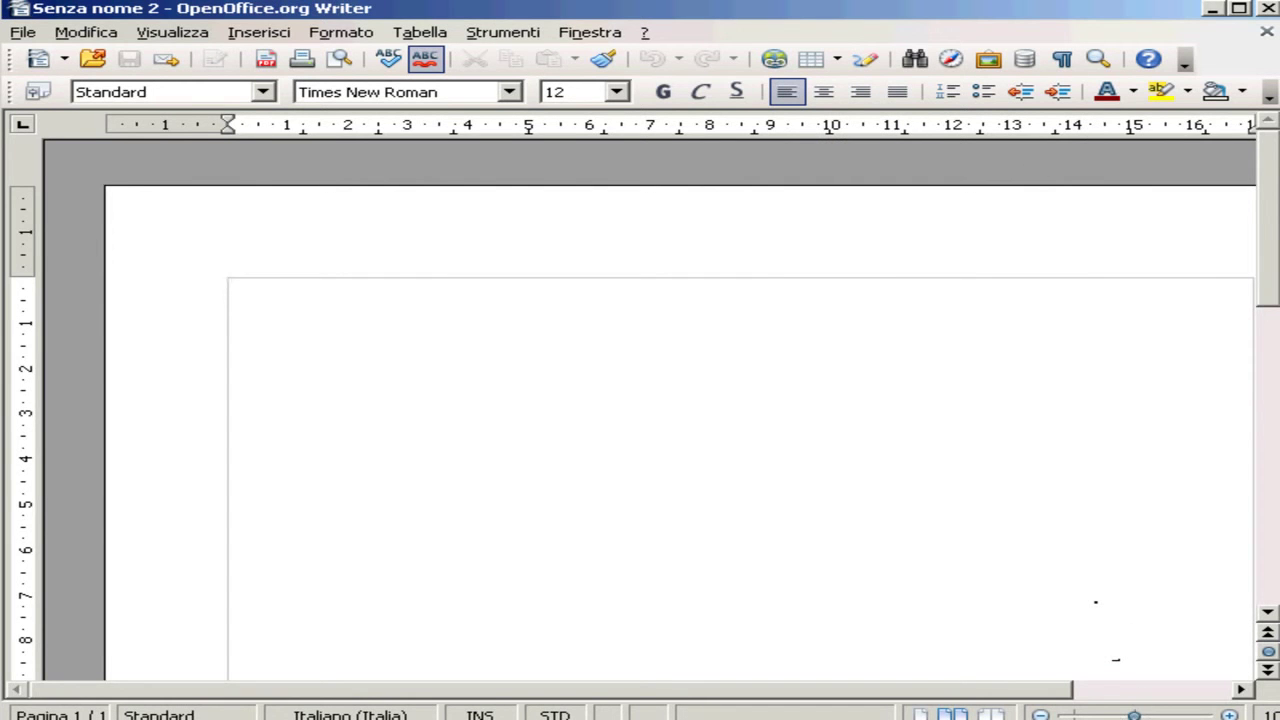
left_click_drag(1136, 715, 1126, 715)
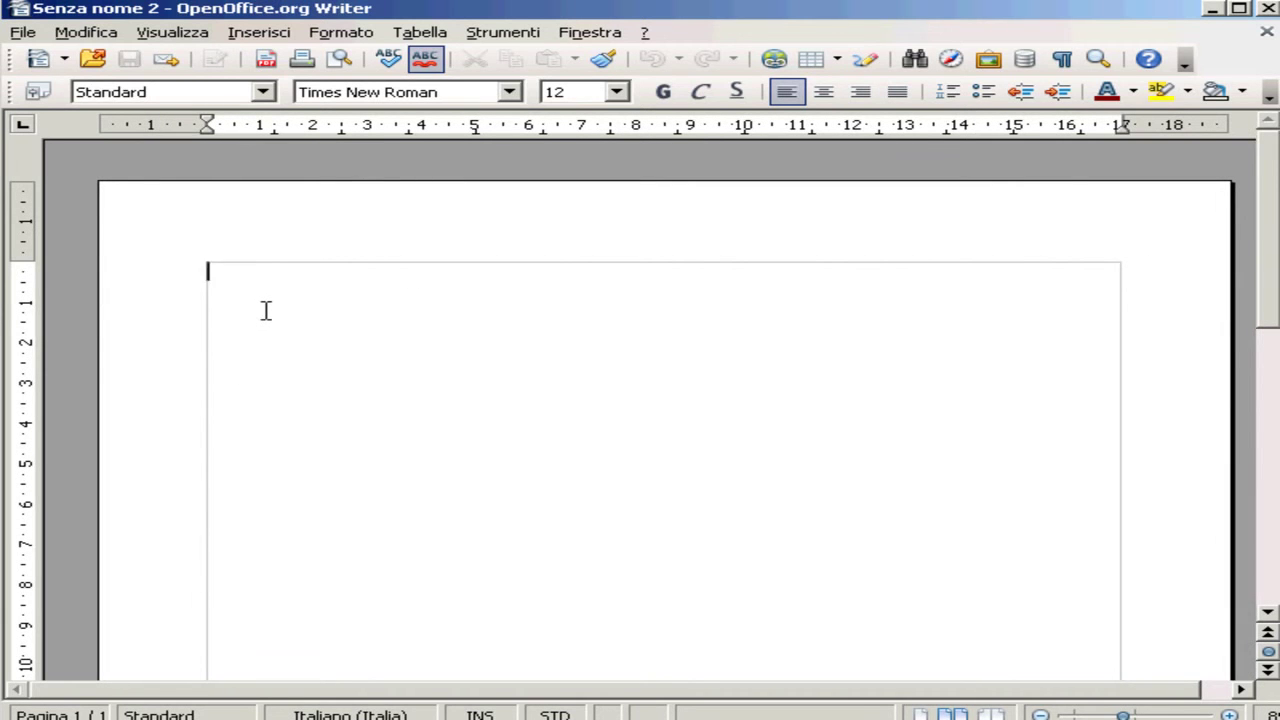
type("Ruggero")
Format the entered name in Viner Hand ITC, size 26, bold
left_click_drag(208, 272, 300, 271)
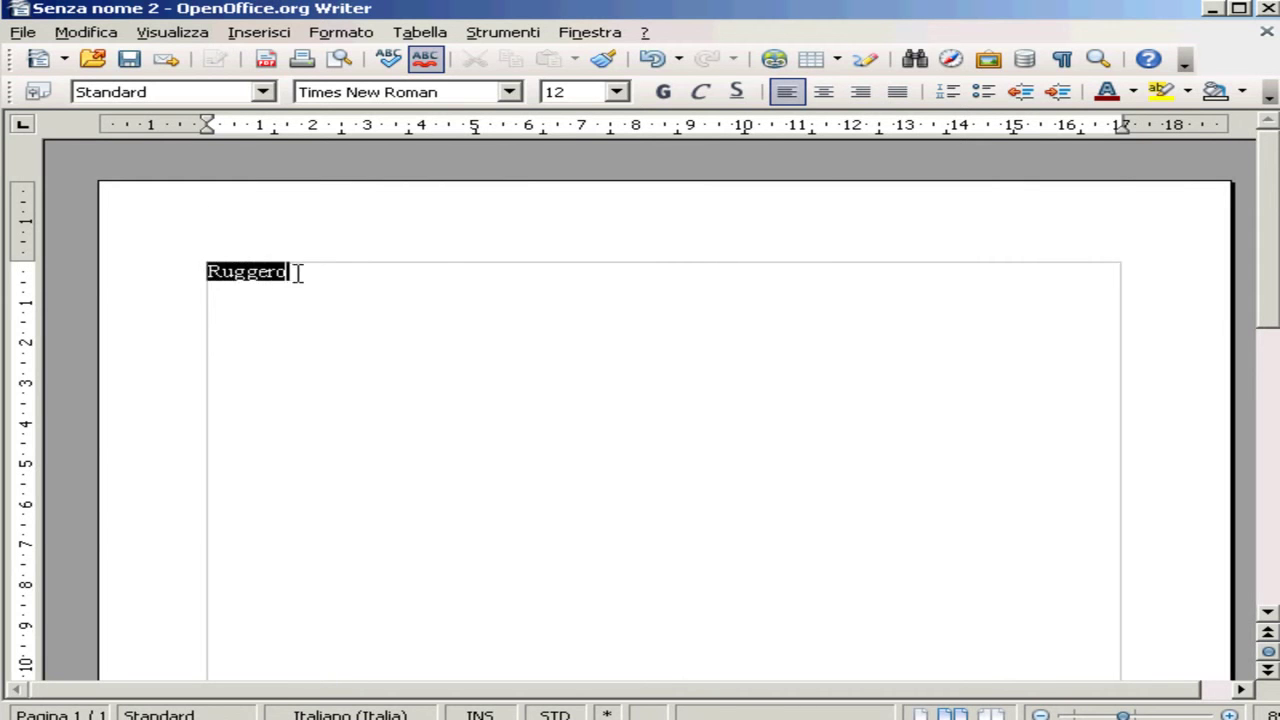
left_click(510, 92)
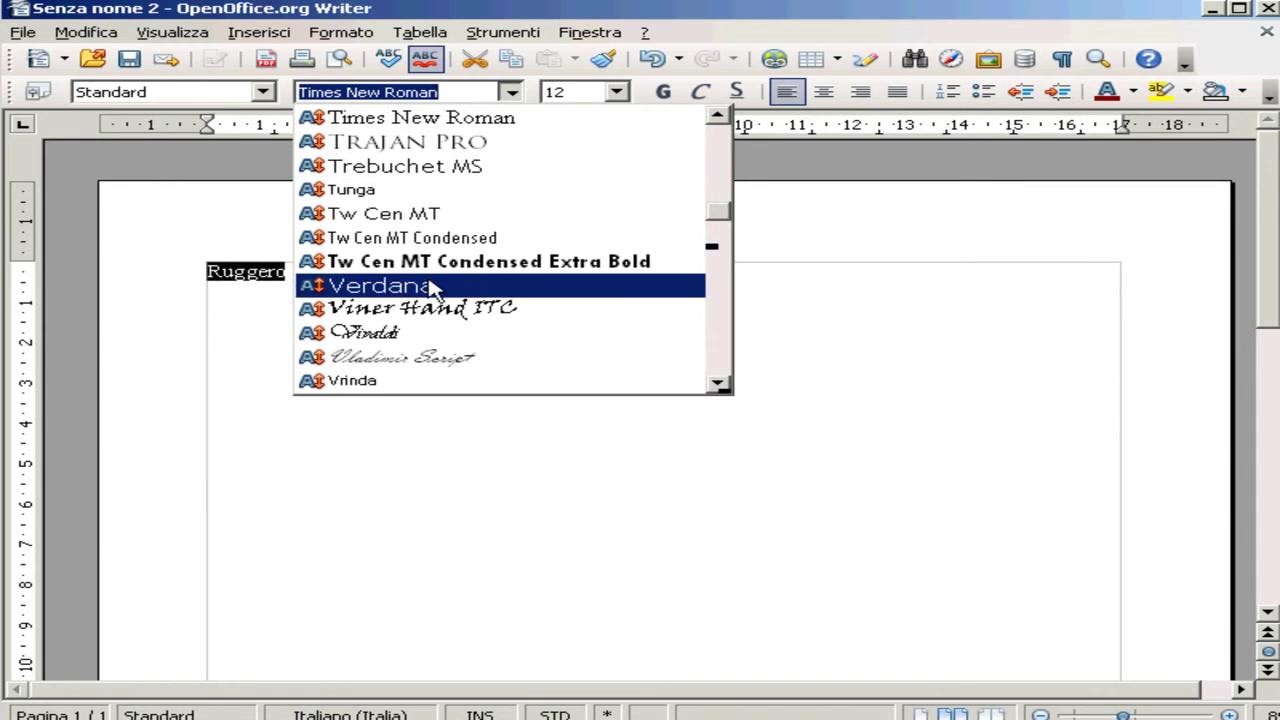
left_click(447, 309)
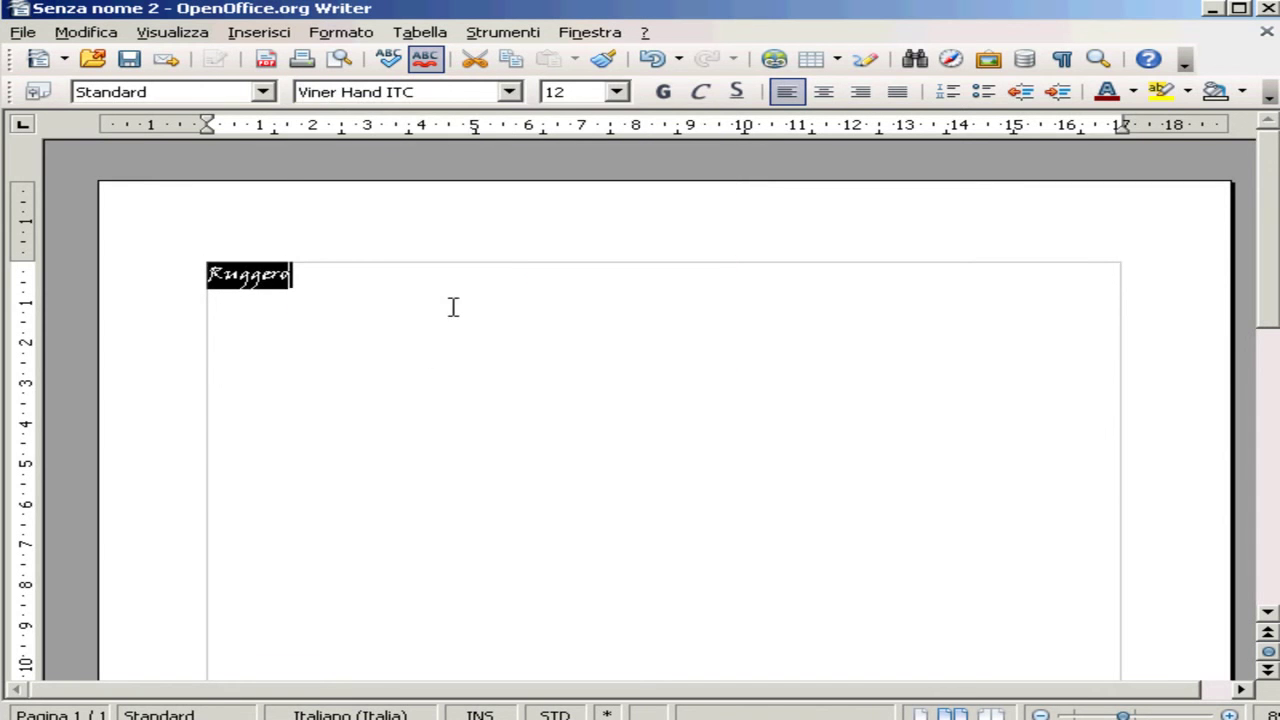
left_click(620, 92)
left_click(582, 265)
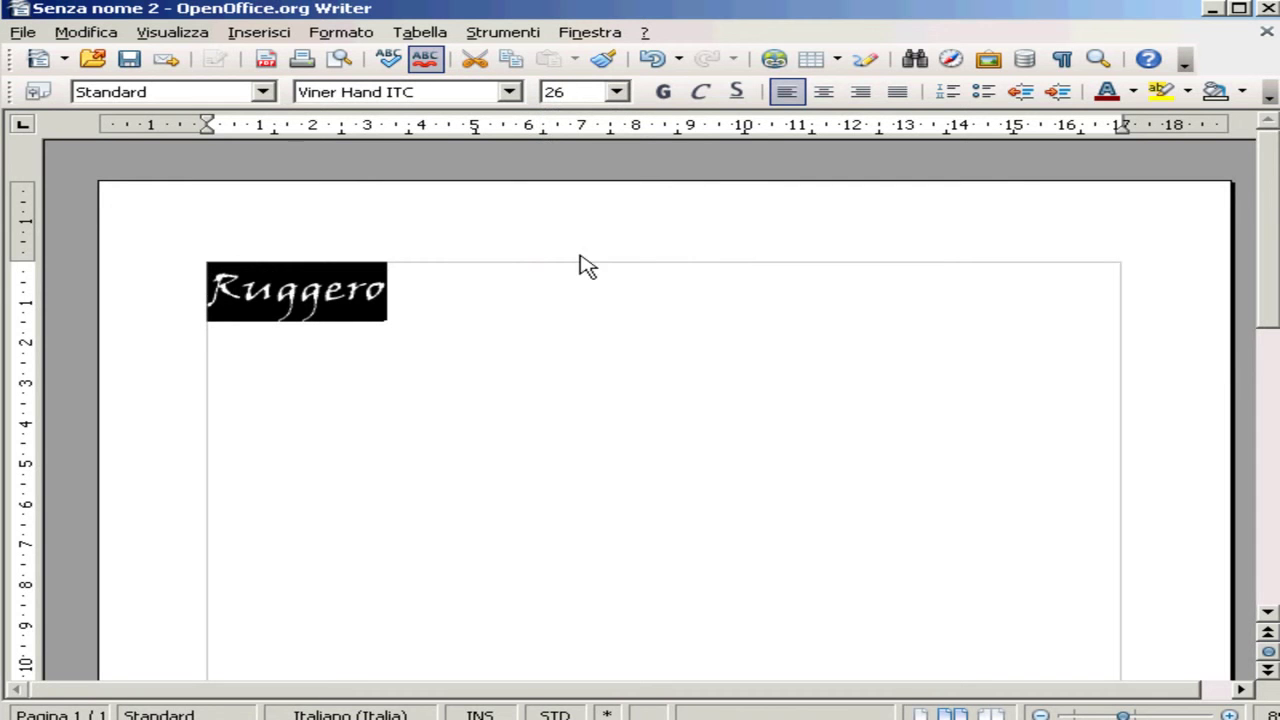
left_click(667, 93)
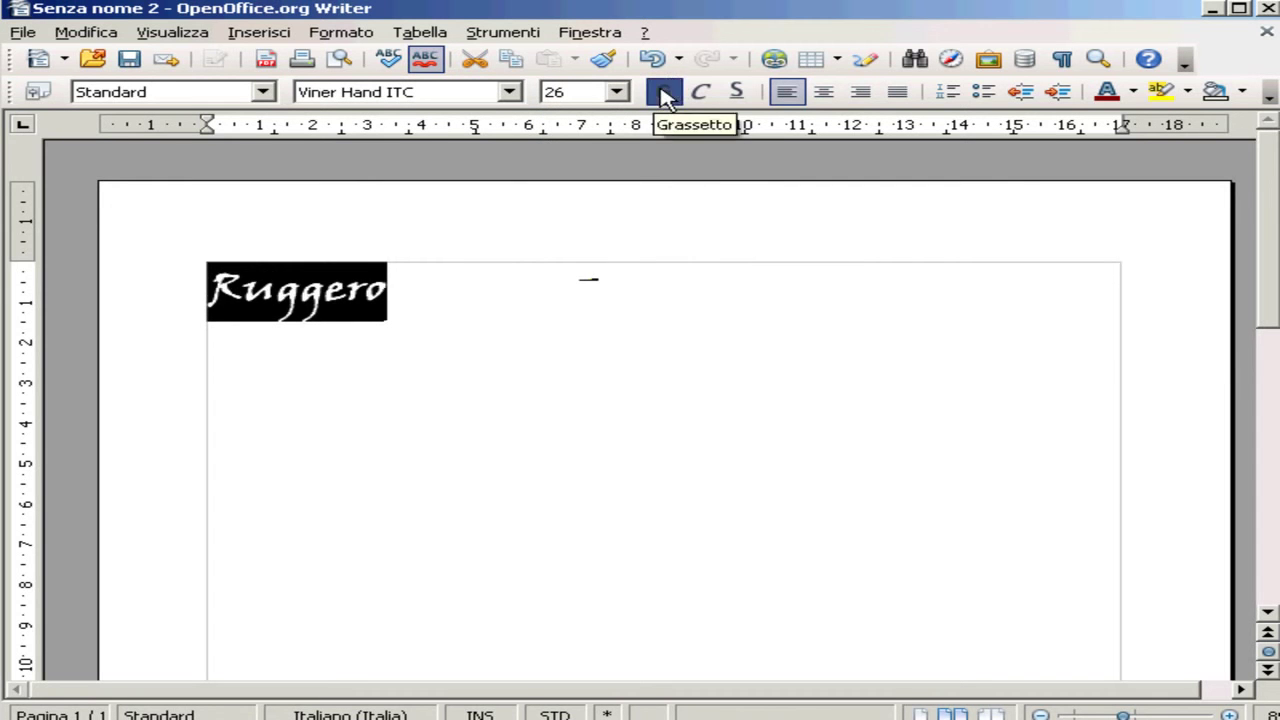
left_click(487, 289)
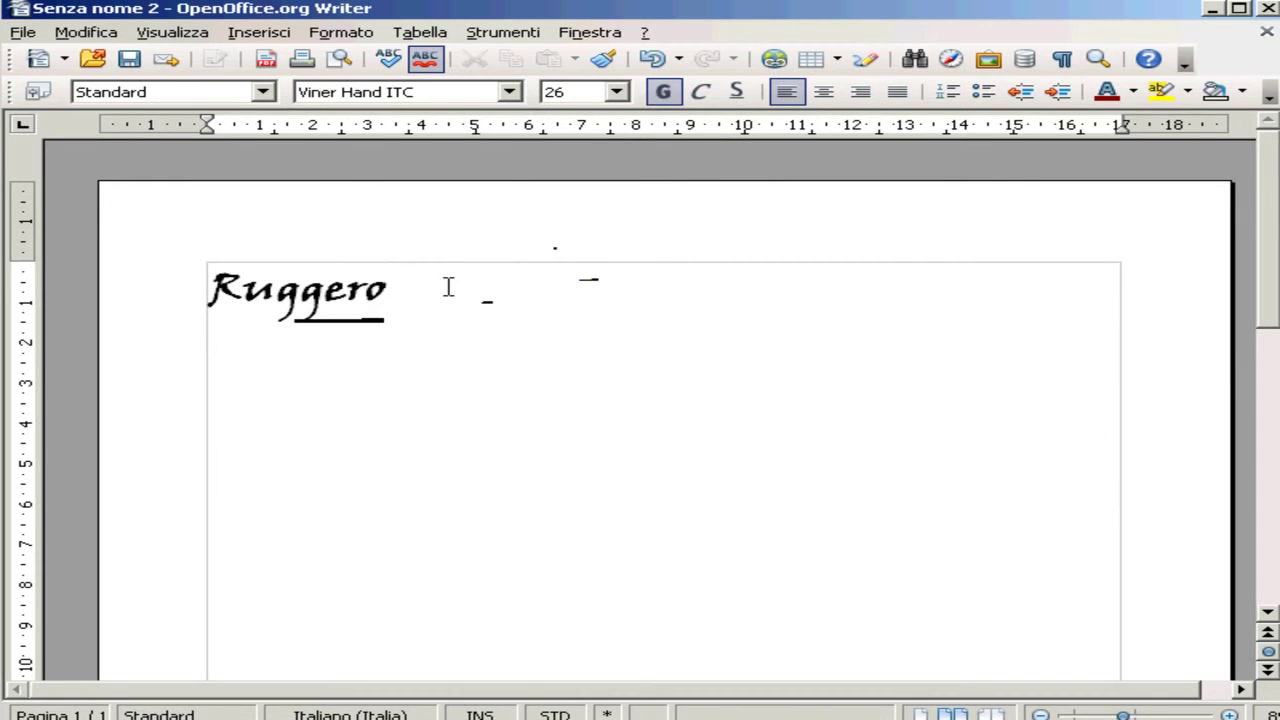
Change the font colour of the entered name to red
left_click_drag(449, 286, 194, 286)
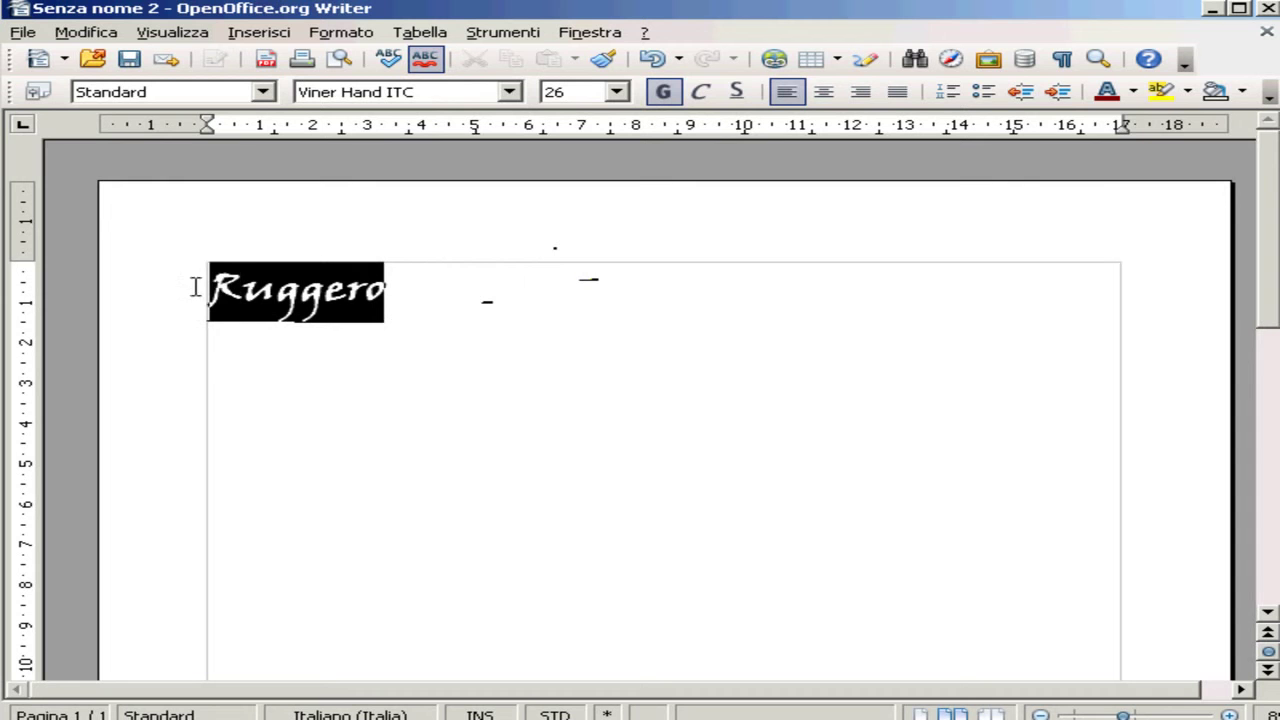
left_click(1133, 91)
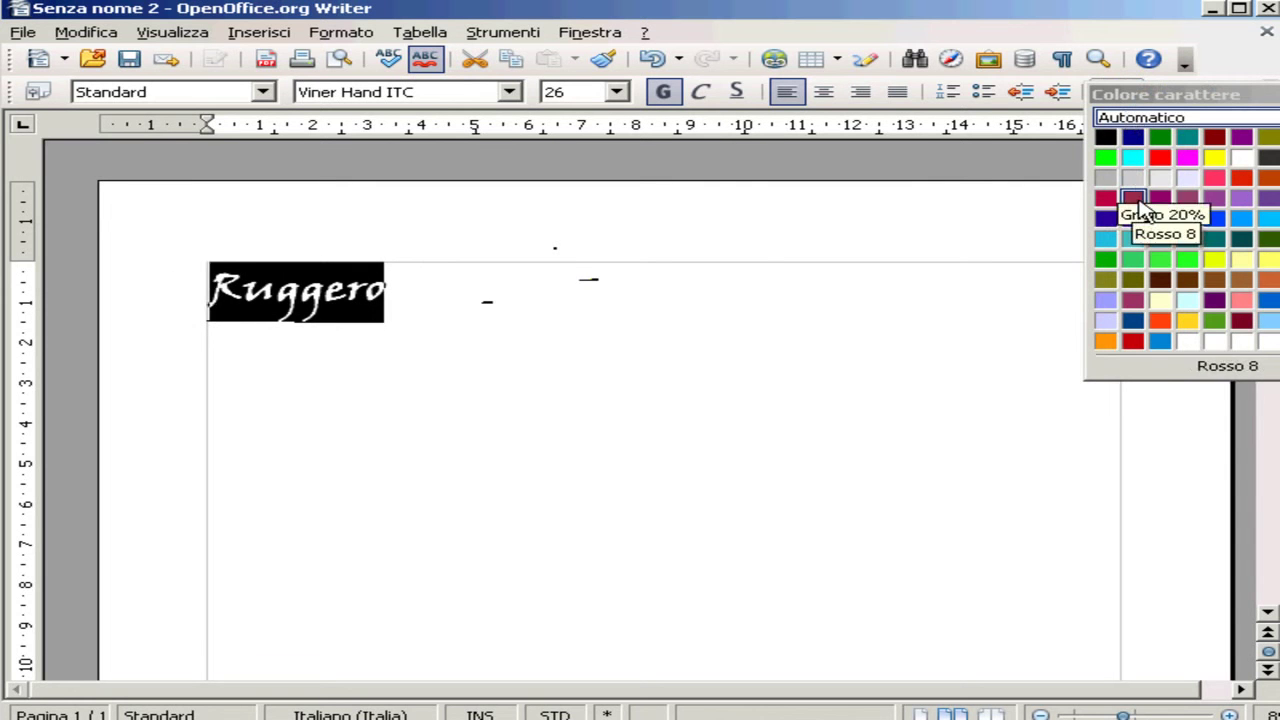
left_click(1159, 159)
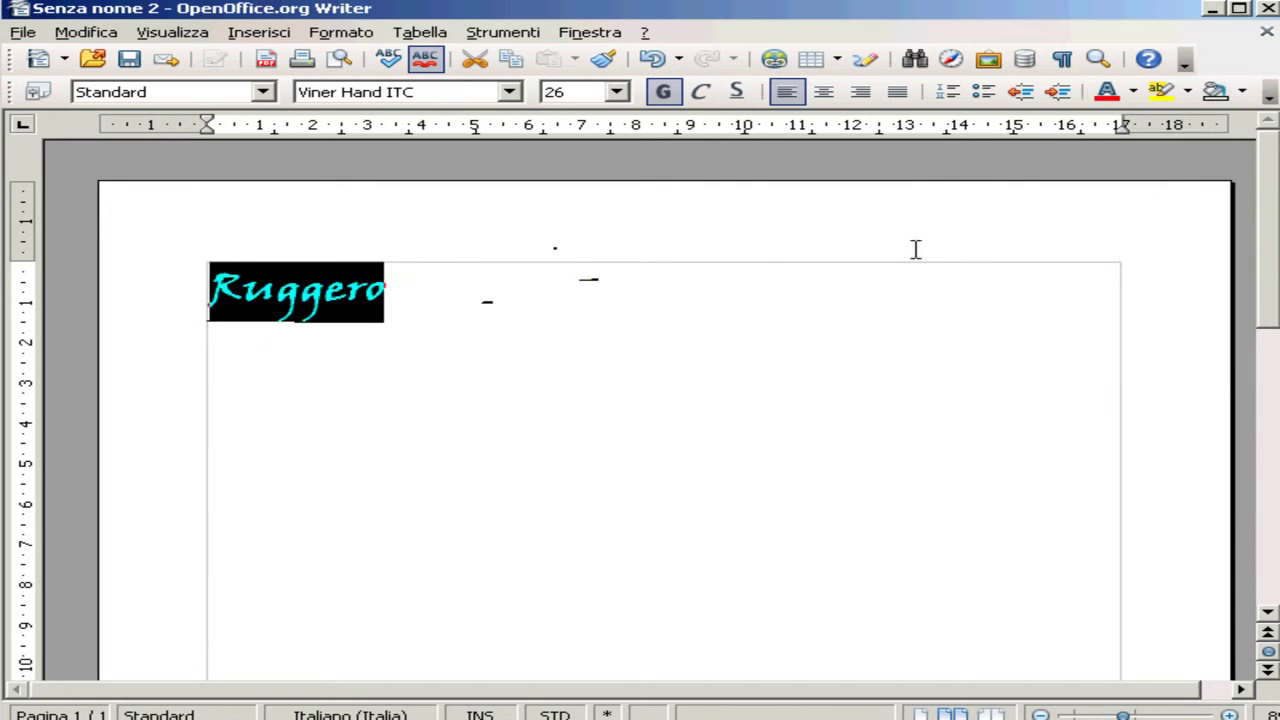
left_click(655, 304)
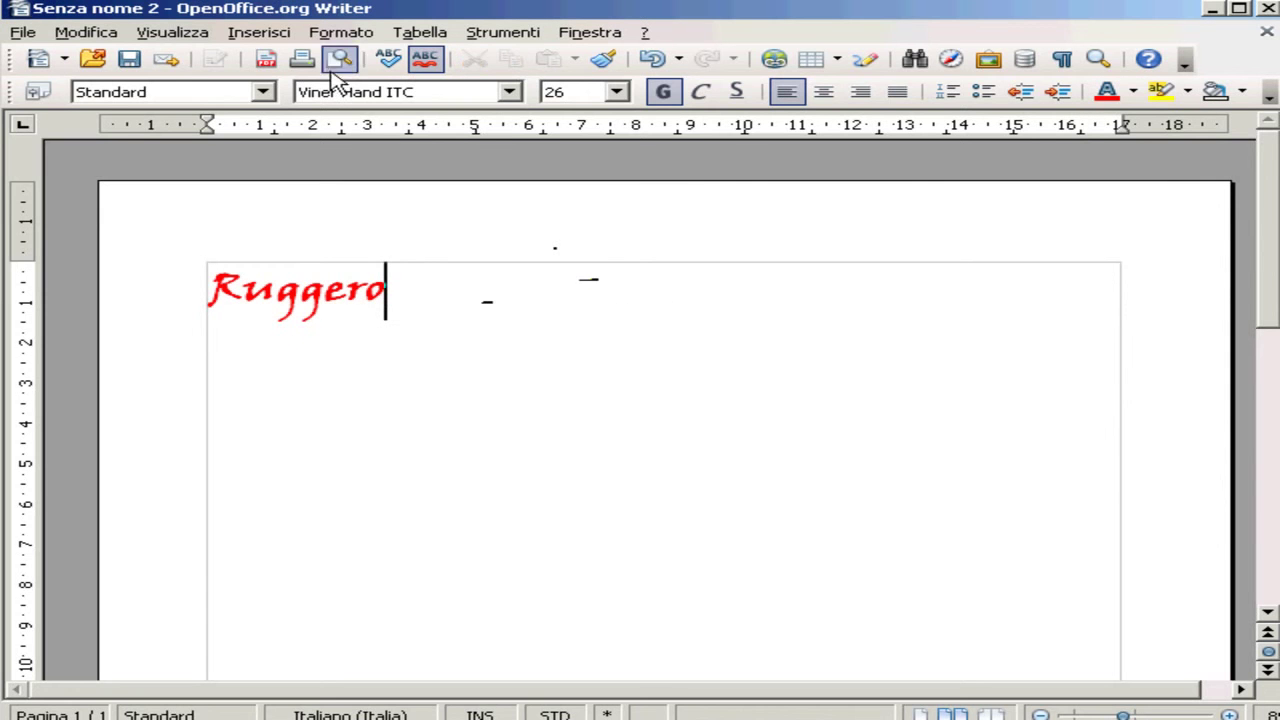
Examine Writer's table commands and its insert options, including images, page headers and page footers
left_click(418, 34)
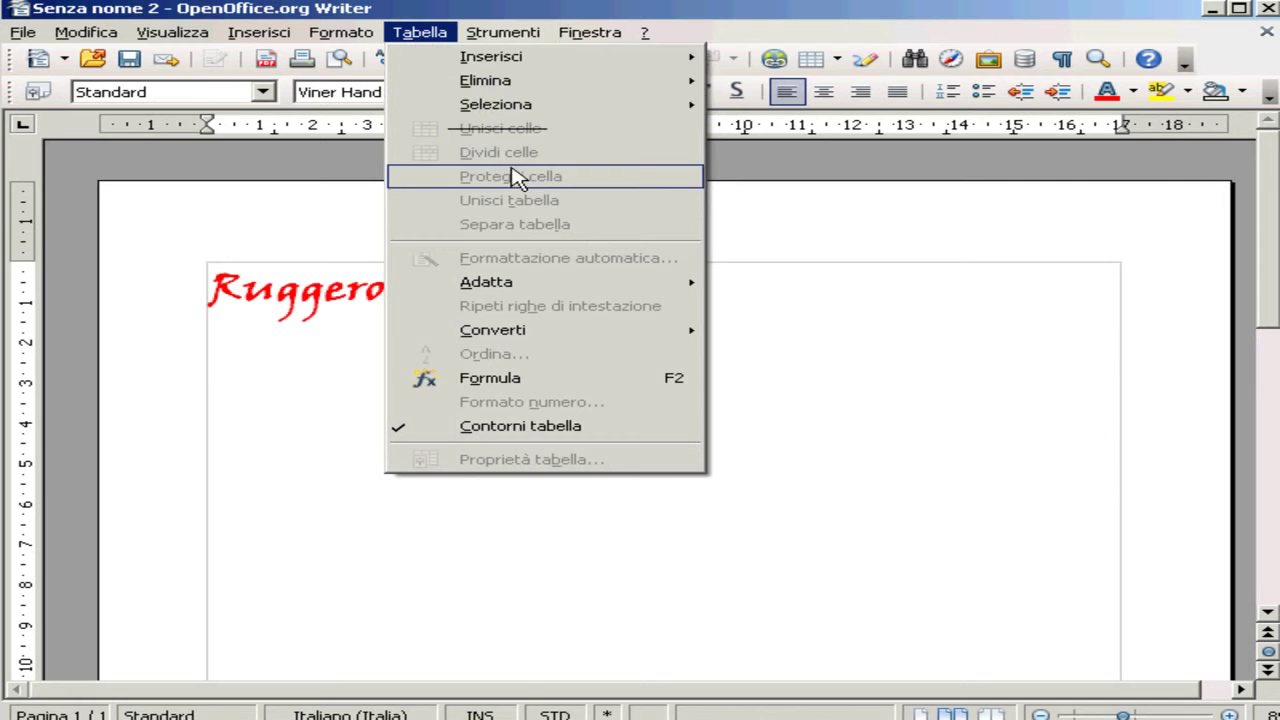
mouse_move(531, 71)
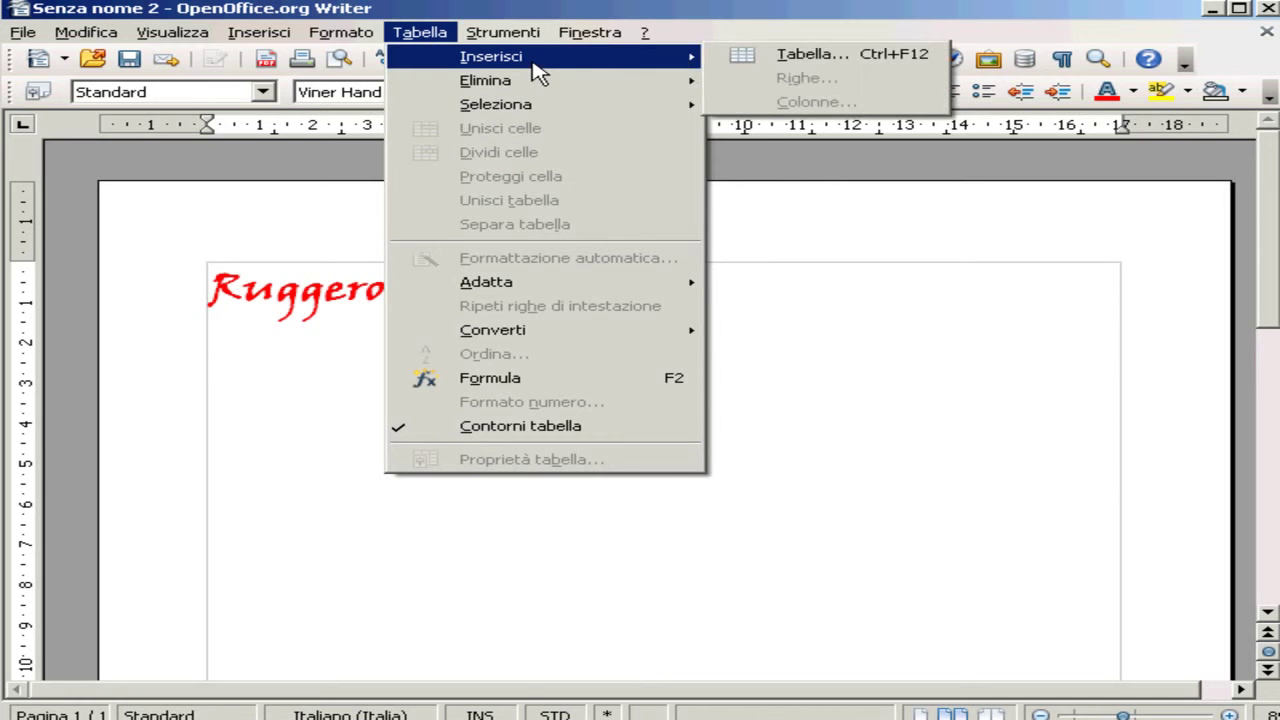
left_click(440, 34)
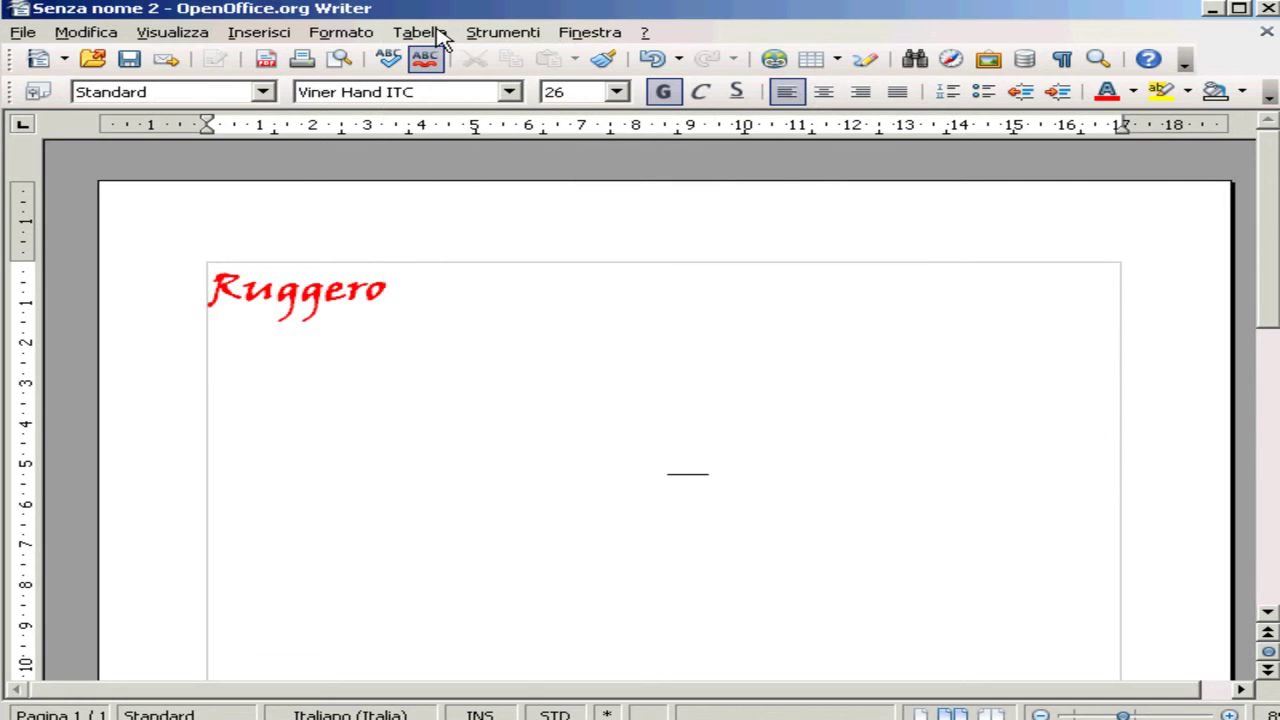
left_click(252, 36)
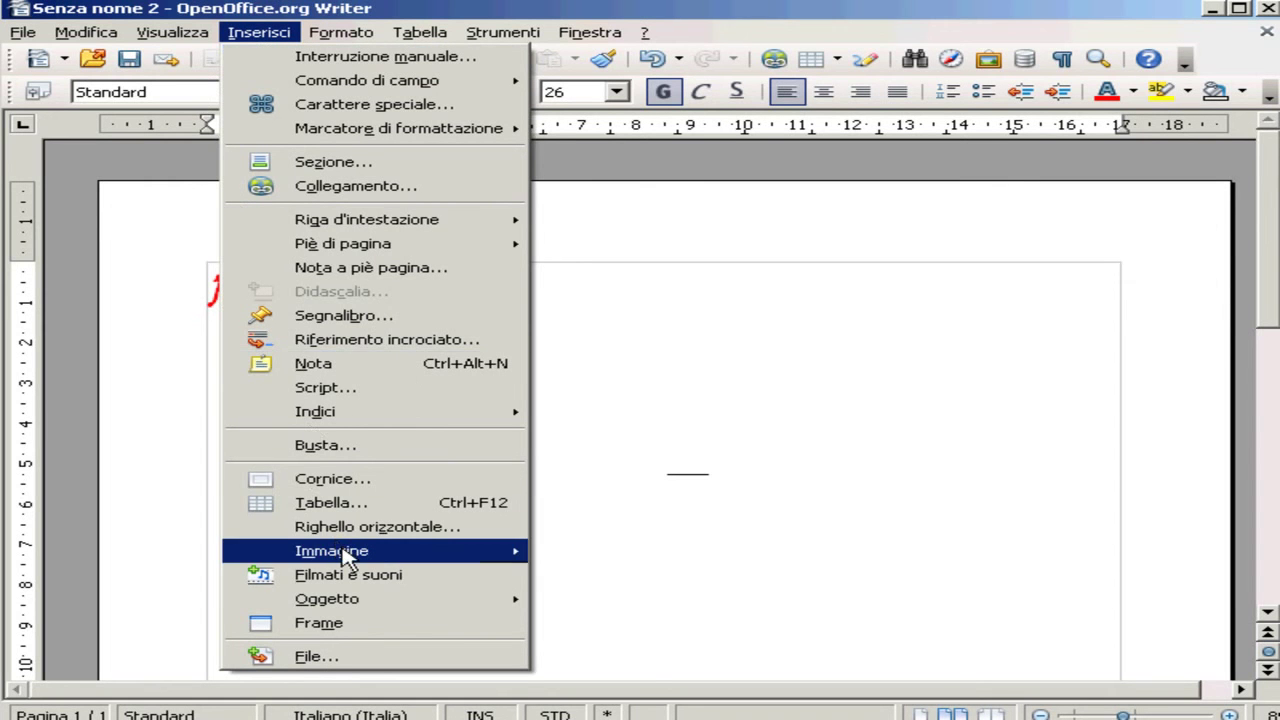
mouse_move(340, 555)
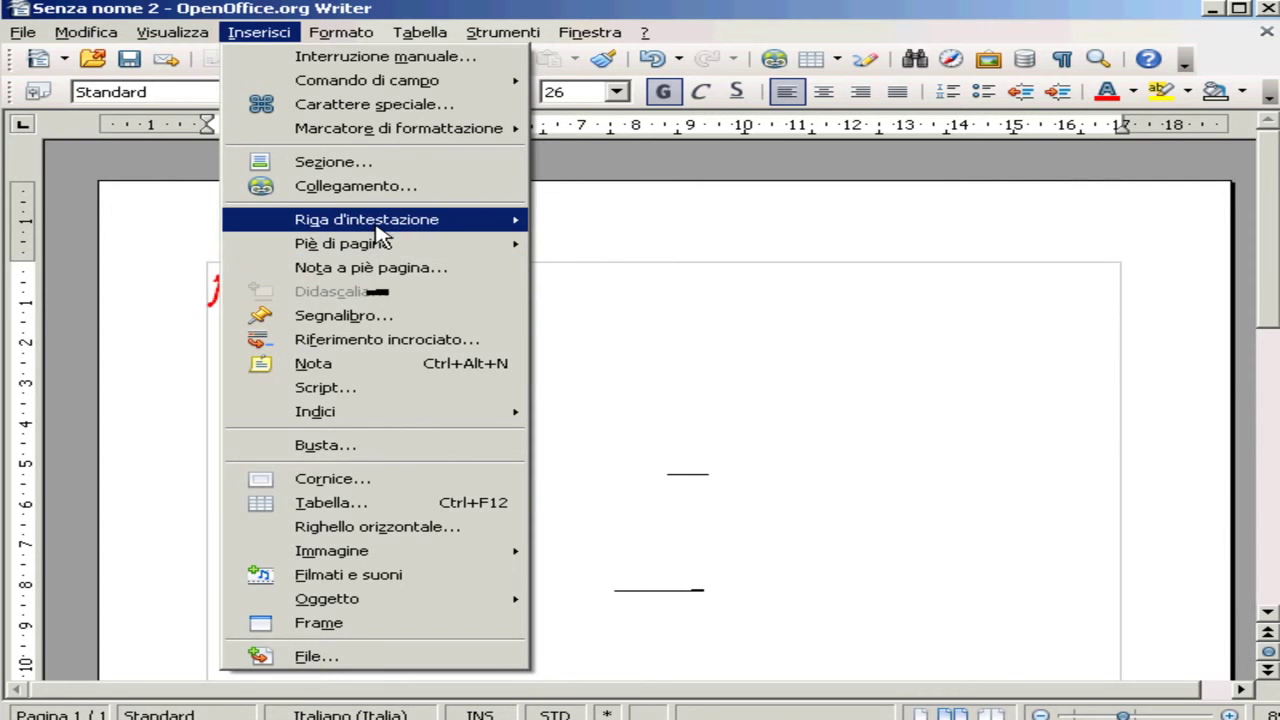
mouse_move(377, 252)
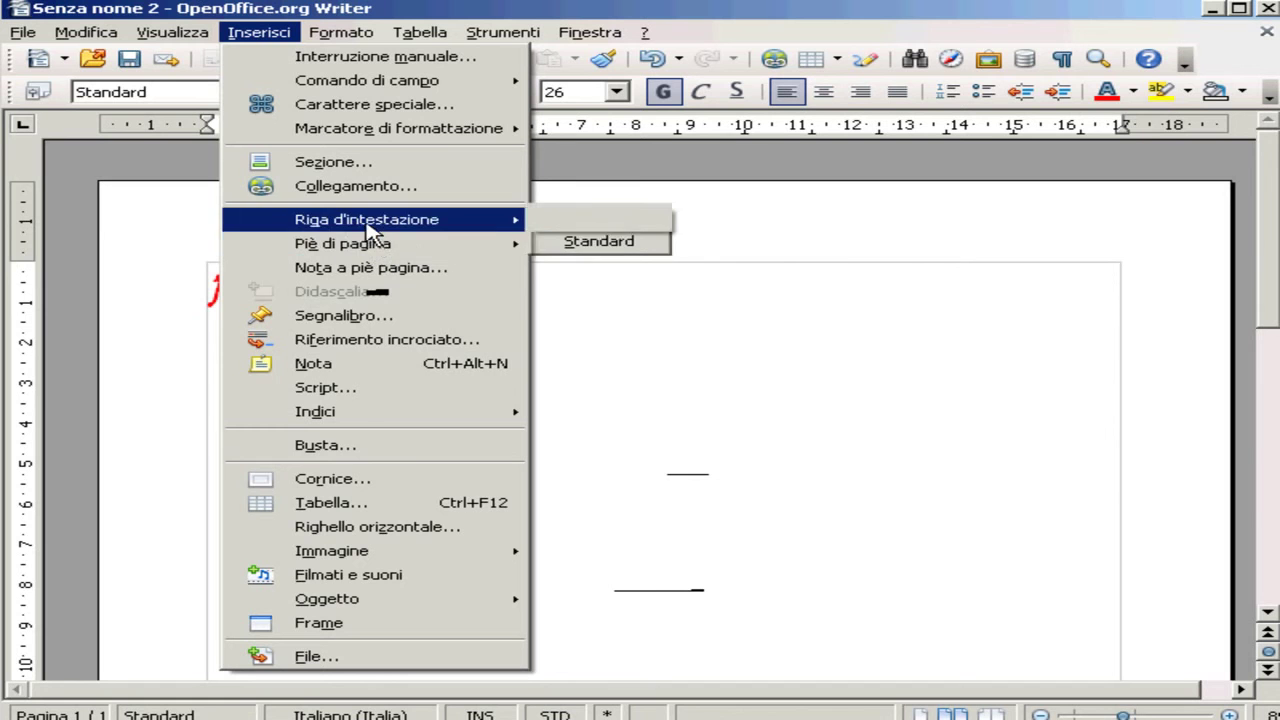
mouse_move(345, 215)
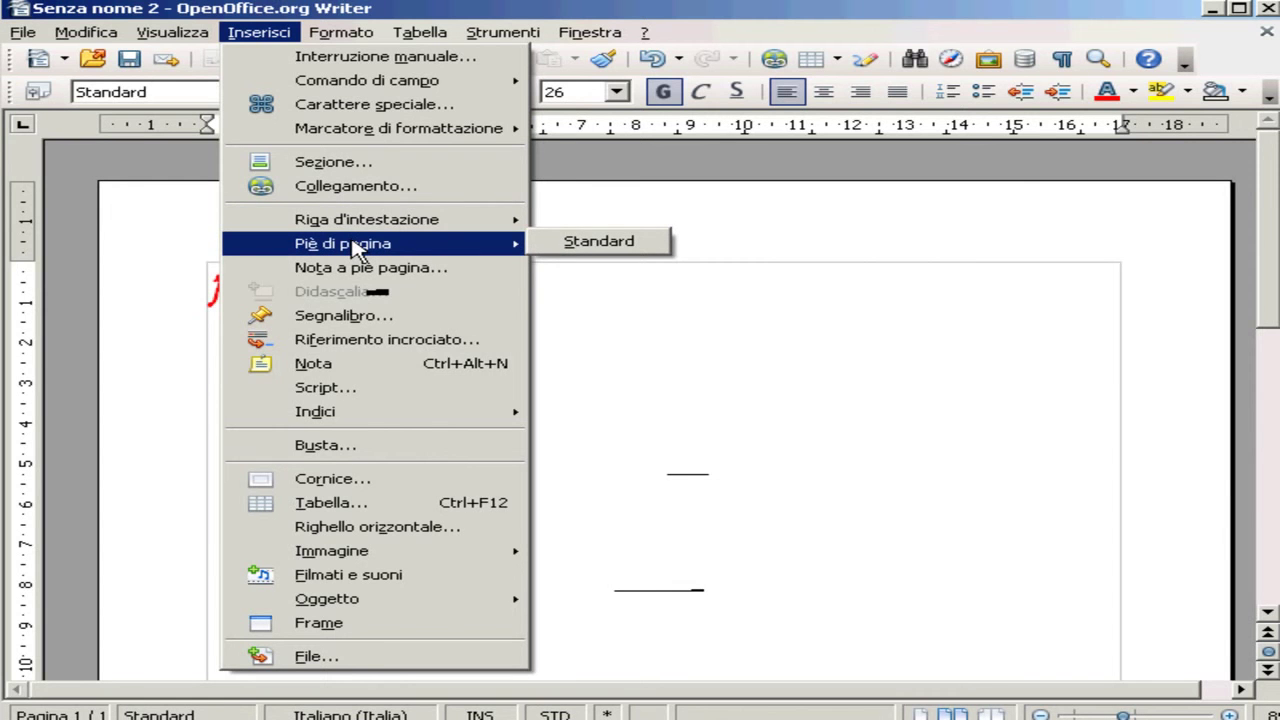
left_click(724, 357)
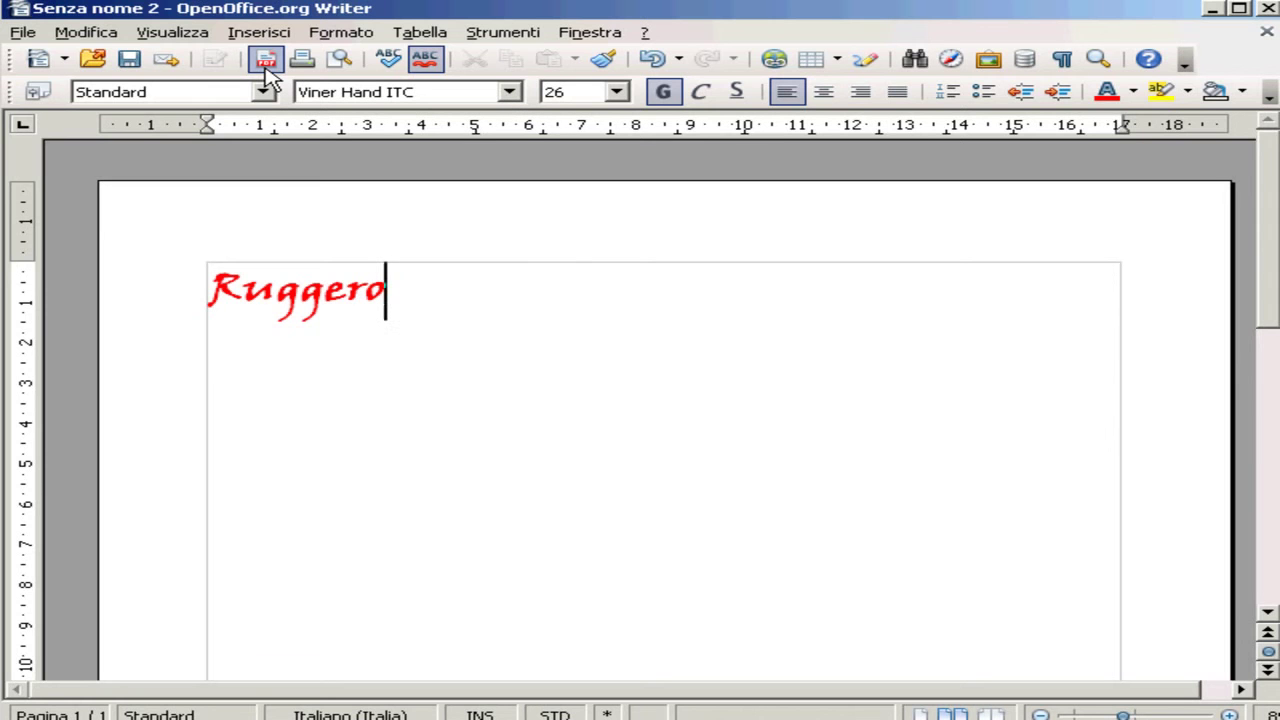
Close the Writer document without saving and briefly open Microsoft Word for comparison
left_click(1265, 10)
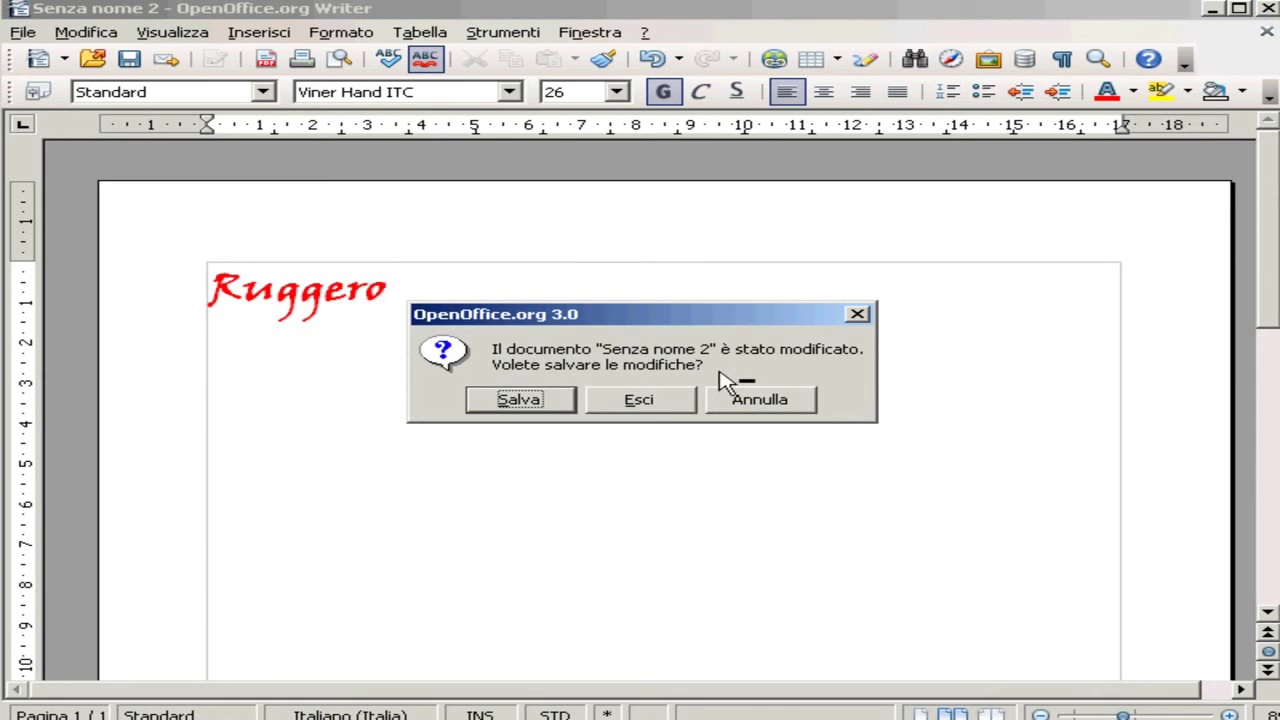
left_click(657, 415)
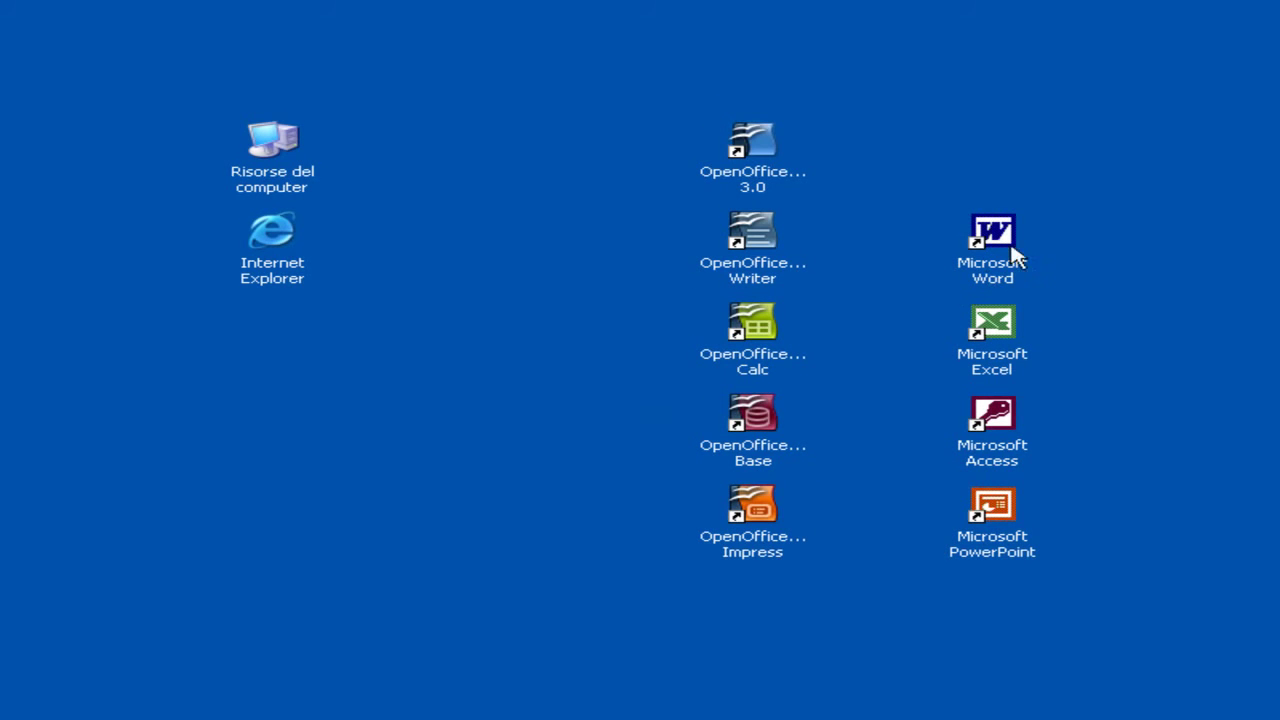
double_click(1001, 240)
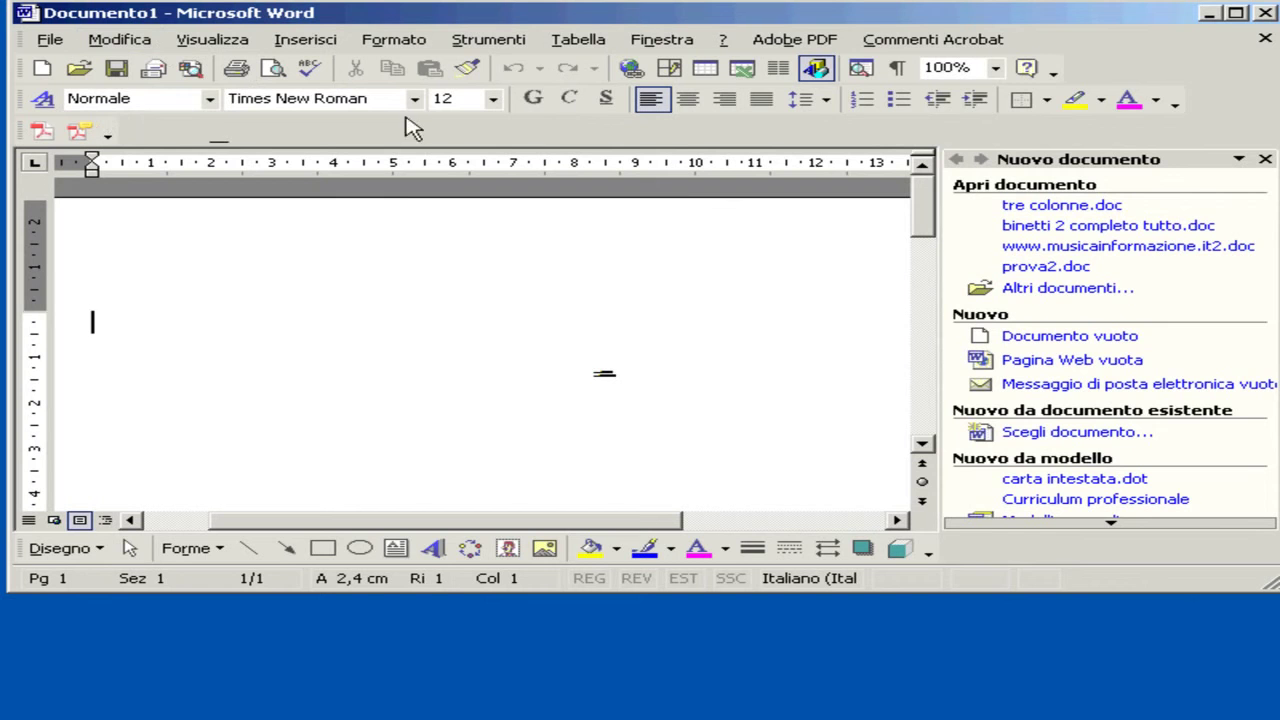
left_click(1265, 13)
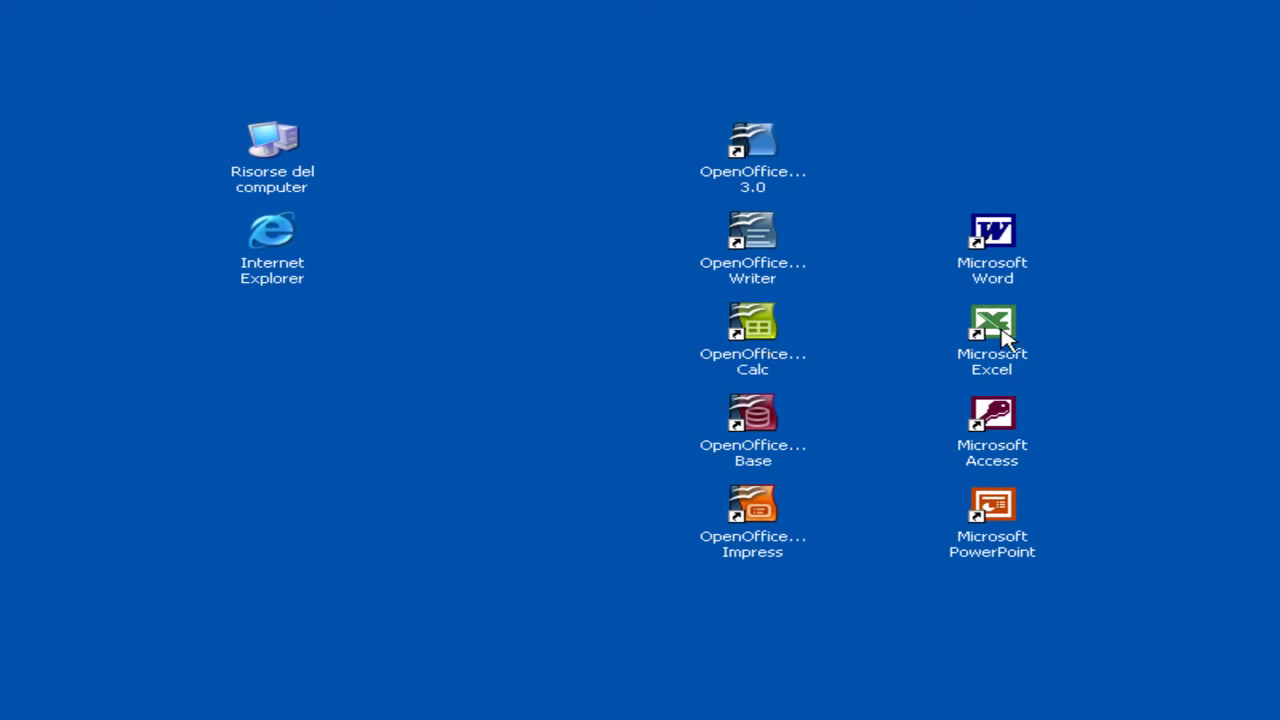
Start OpenOffice.org Calc, enter gennaio in A1 and fill the month series down to aprile in A4
left_click(778, 326)
double_click(778, 326)
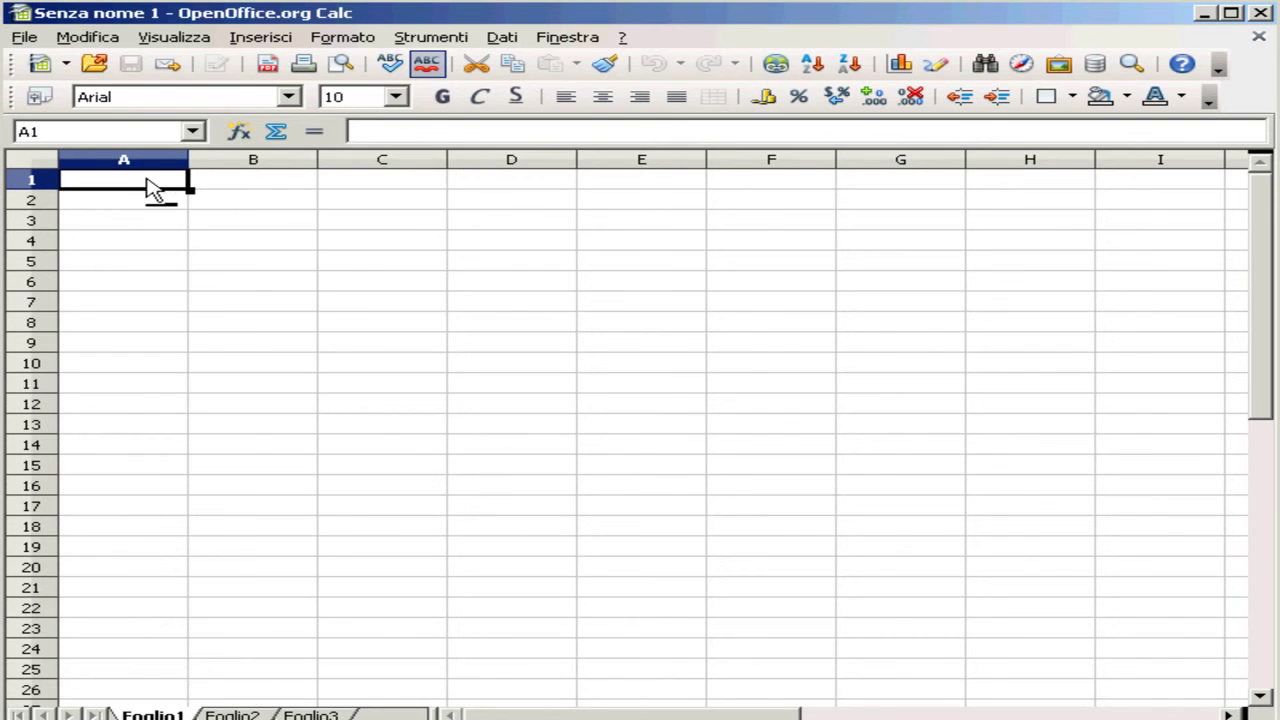
type("Gennaio")
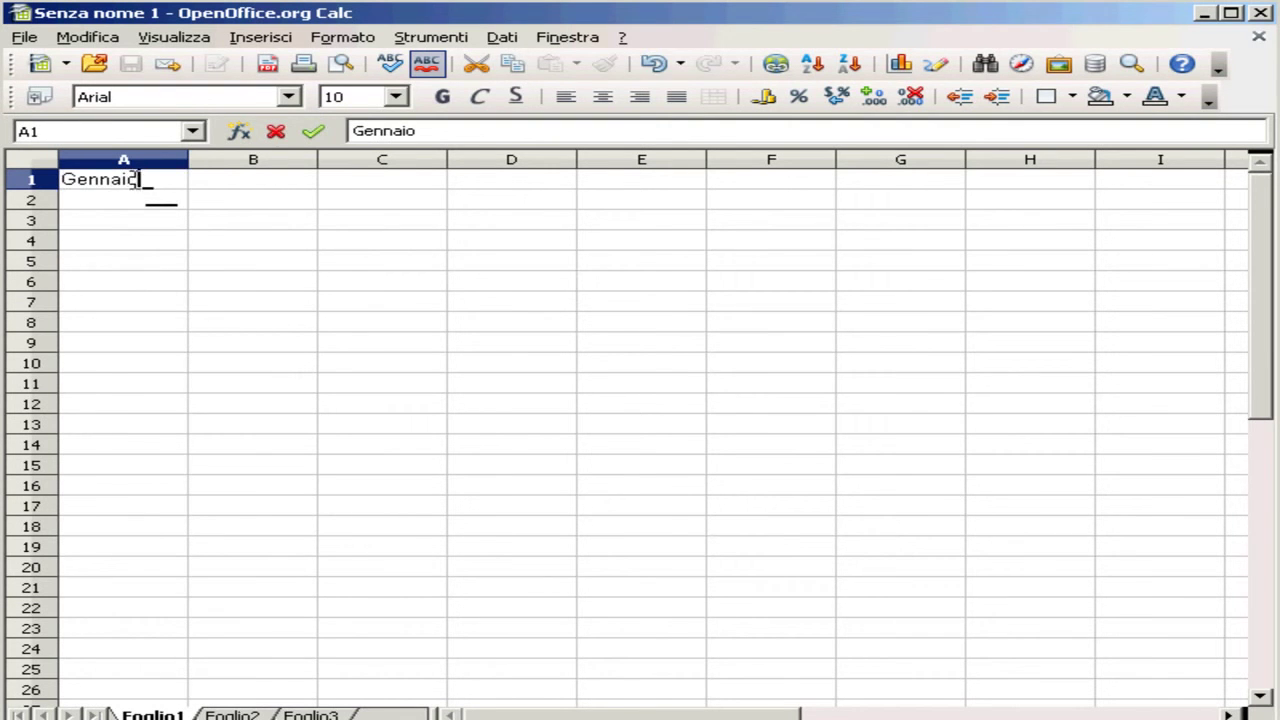
key("Return")
left_click(135, 180)
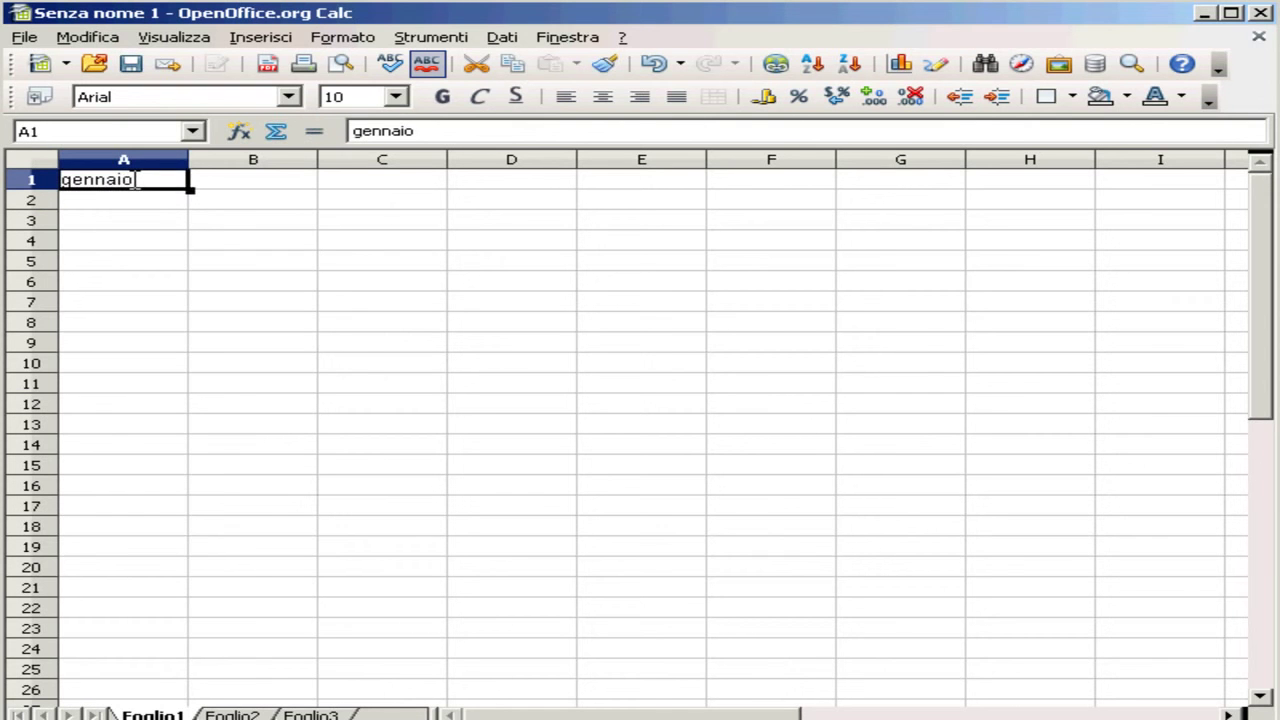
left_click_drag(190, 191, 180, 250)
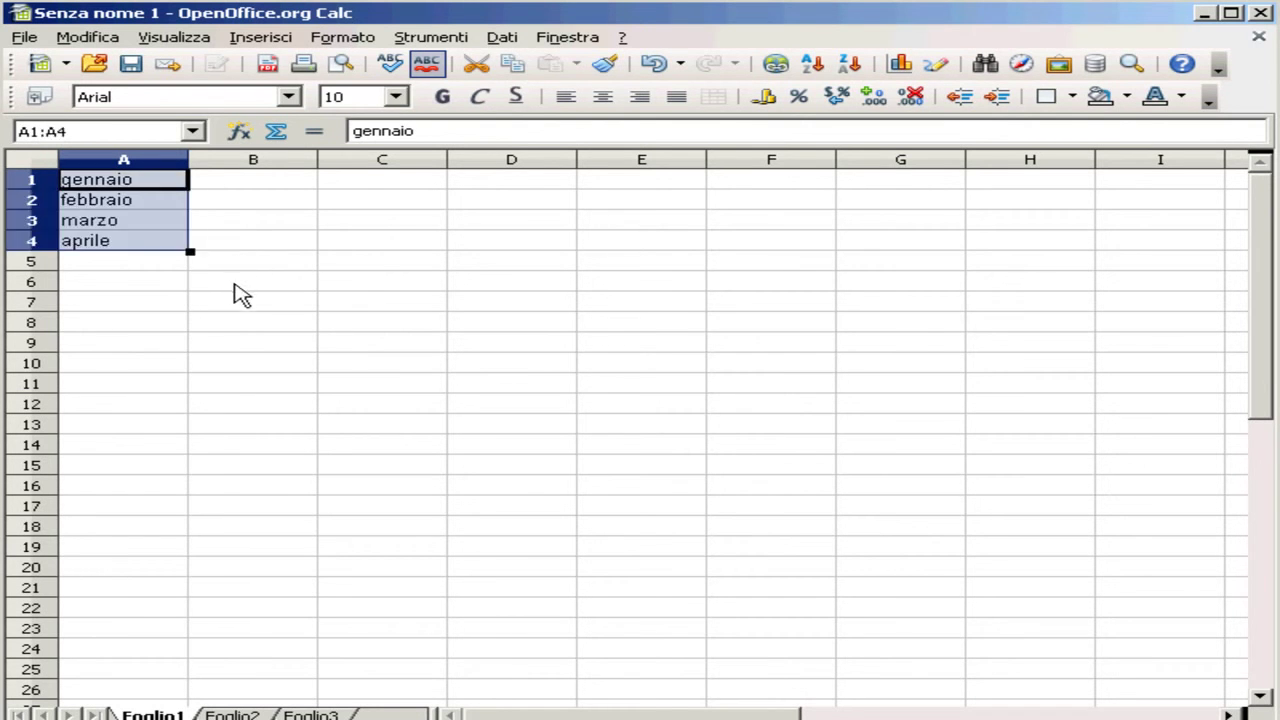
Enter the values 200, 100, 25 and 235 beside the months in cells B1 to B4
left_click(226, 193)
type("200")
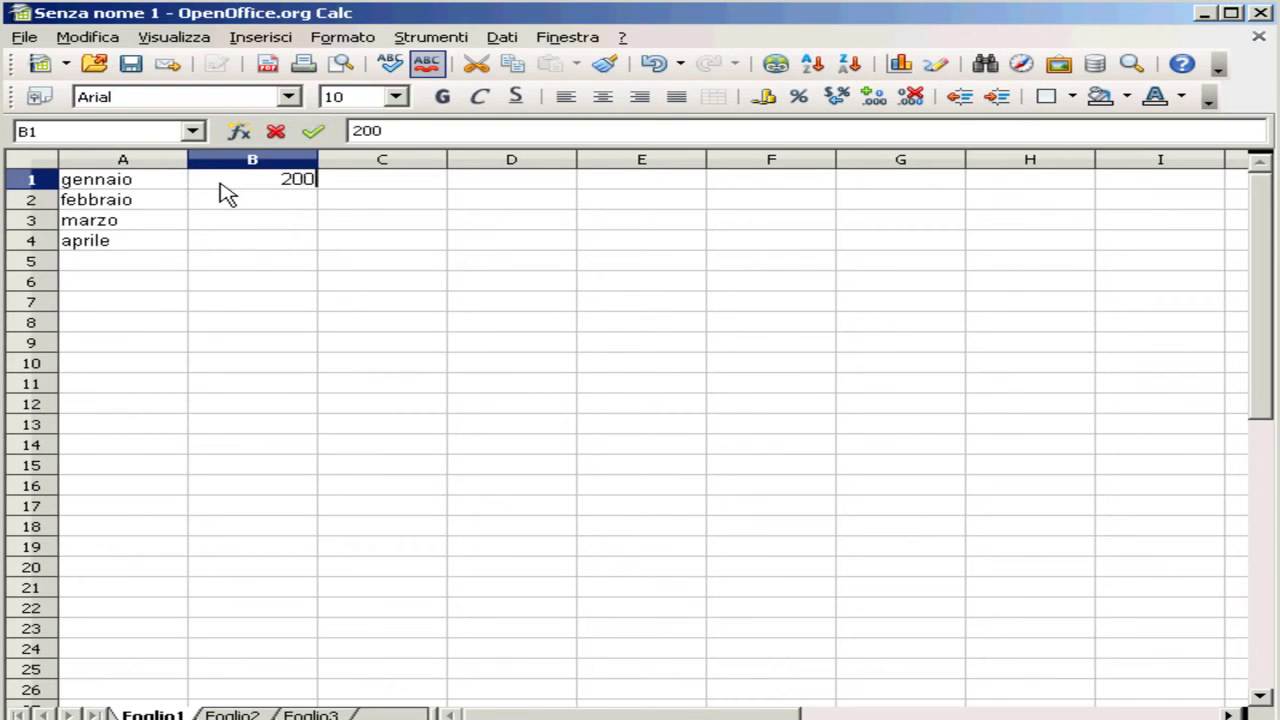
key("Return")
type("100")
key("Return")
type("25")
key("Return")
type("235")
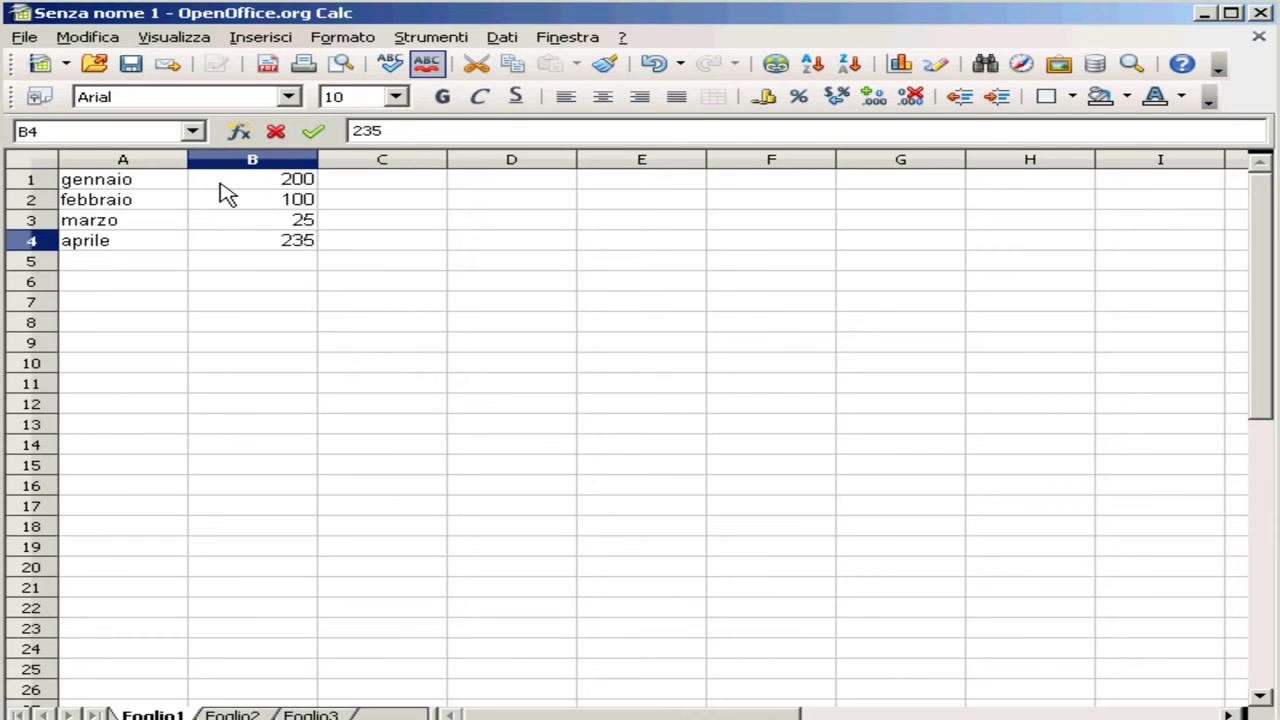
key("Return")
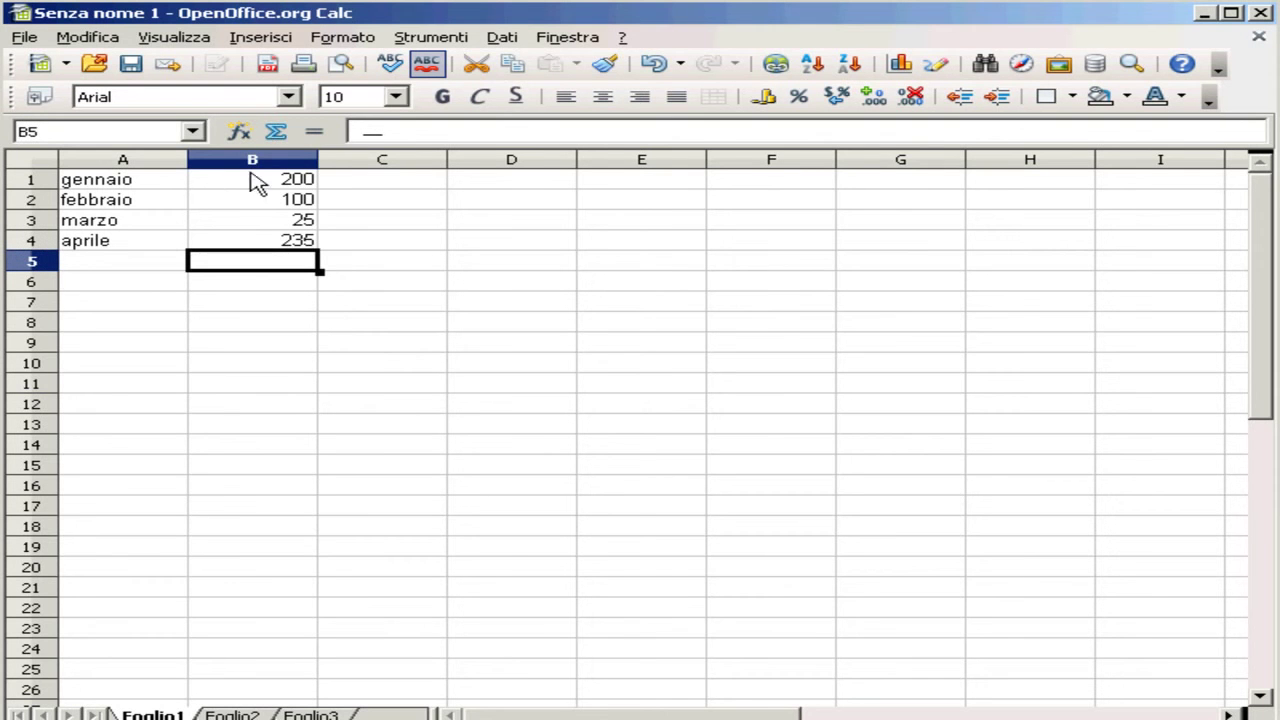
Total B1:B4 in cell B5 with the sum function and inspect the formula
left_click(272, 132)
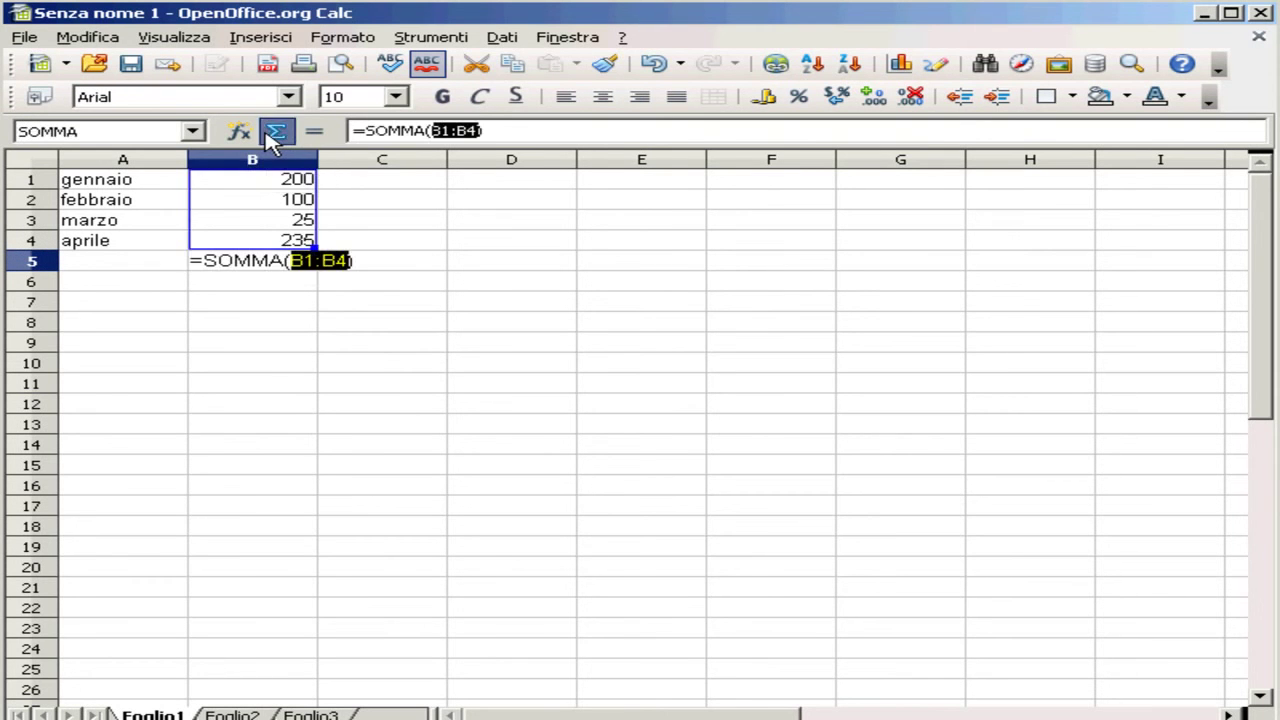
key("Return")
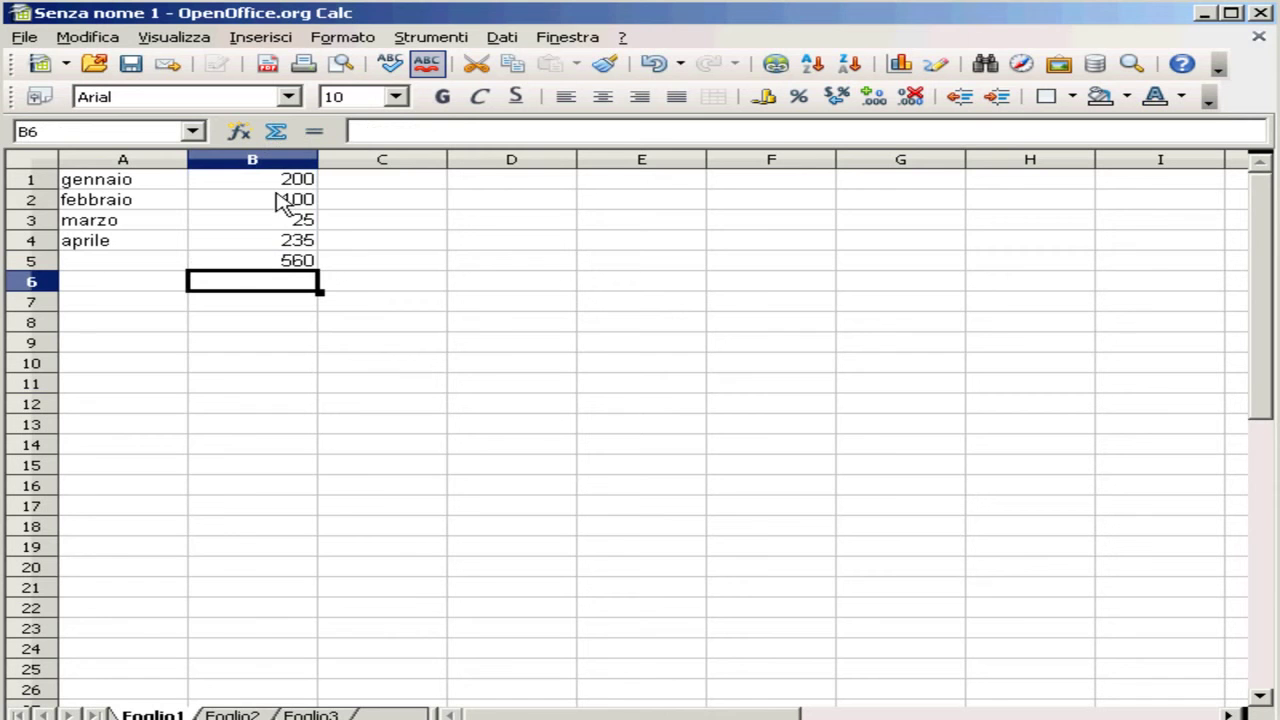
left_click(294, 263)
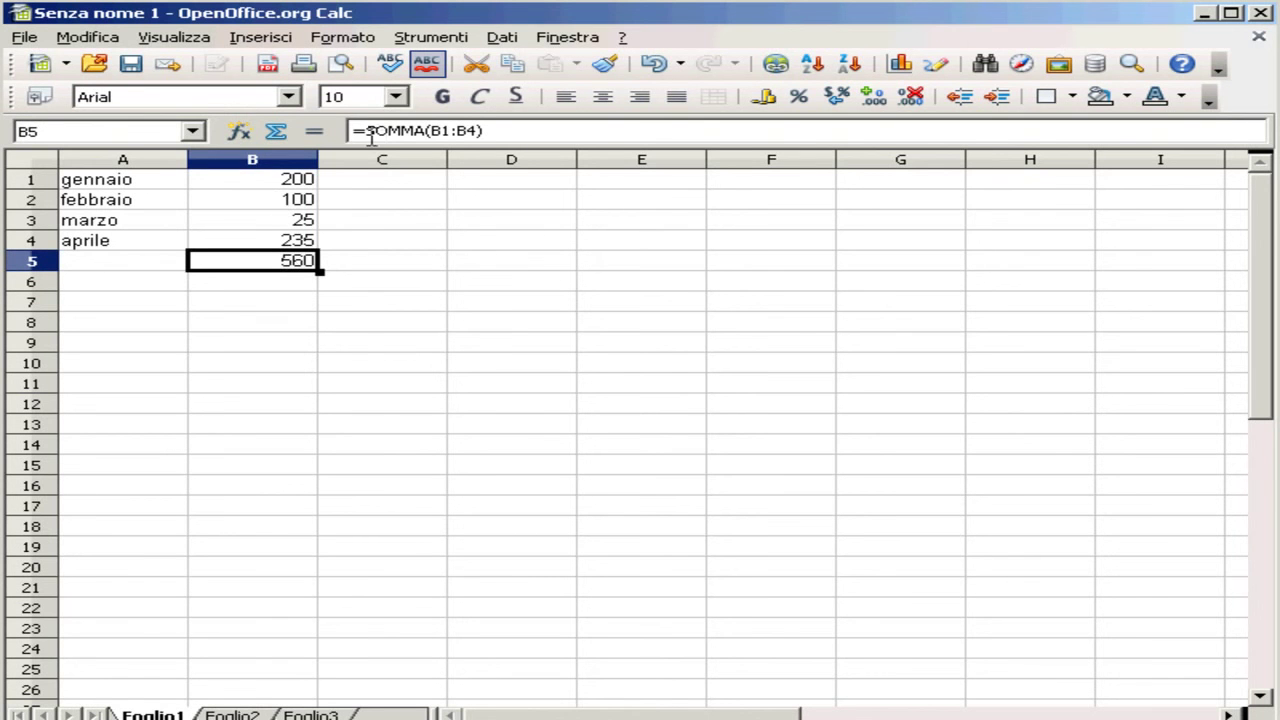
mouse_move(497, 133)
left_mouse_down()
mouse_move(352, 131)
mouse_move(502, 128)
left_mouse_up()
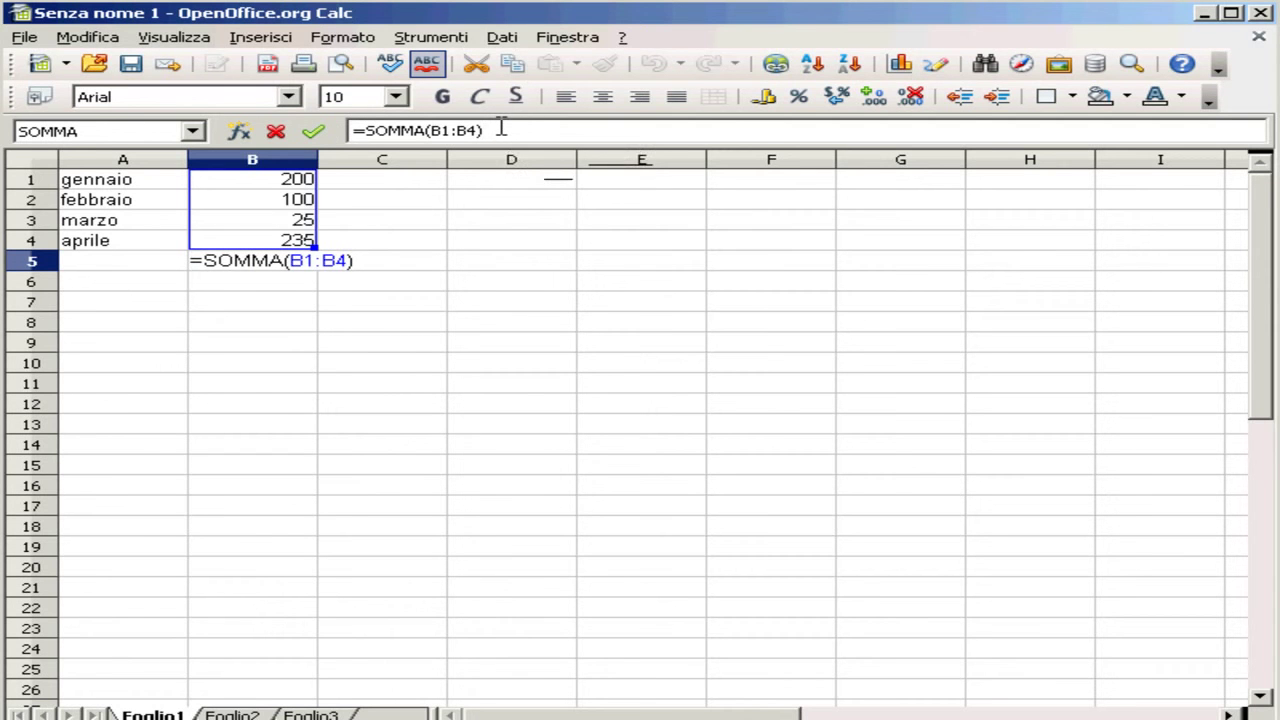
Close the Calc spreadsheet without saving it and return to the desktop
left_click(1259, 14)
left_click(669, 430)
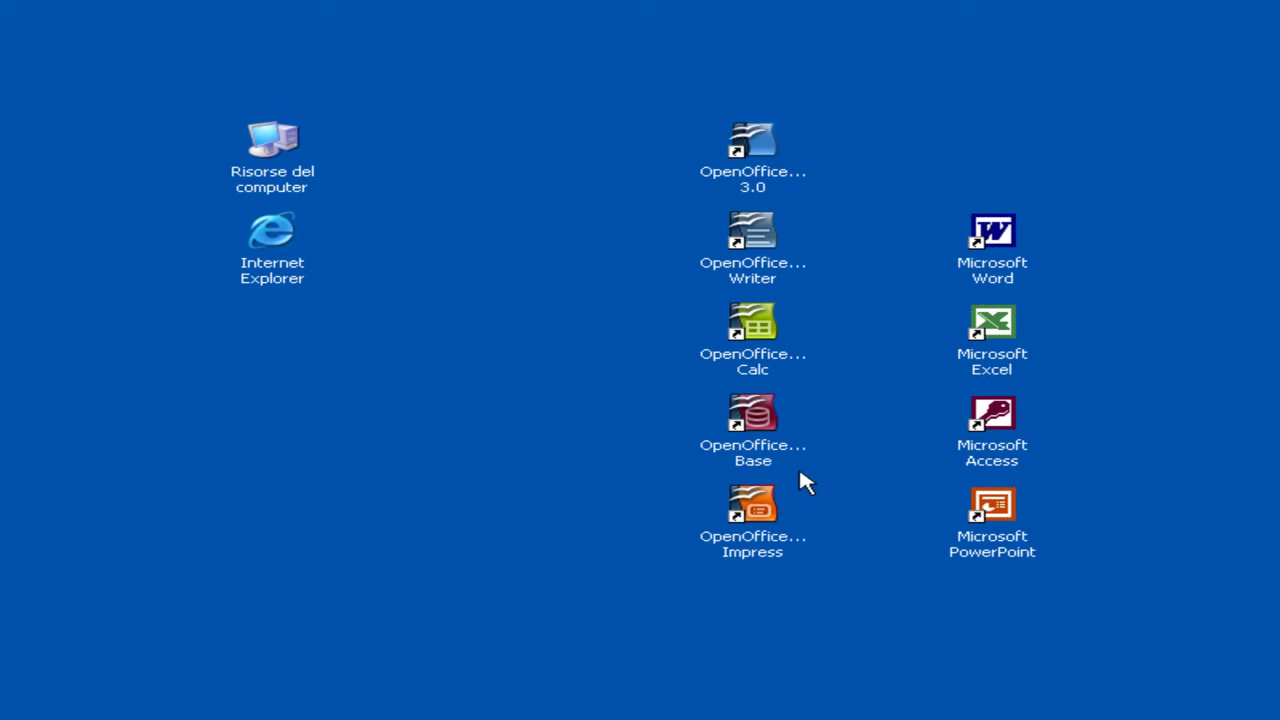
left_click(765, 452)
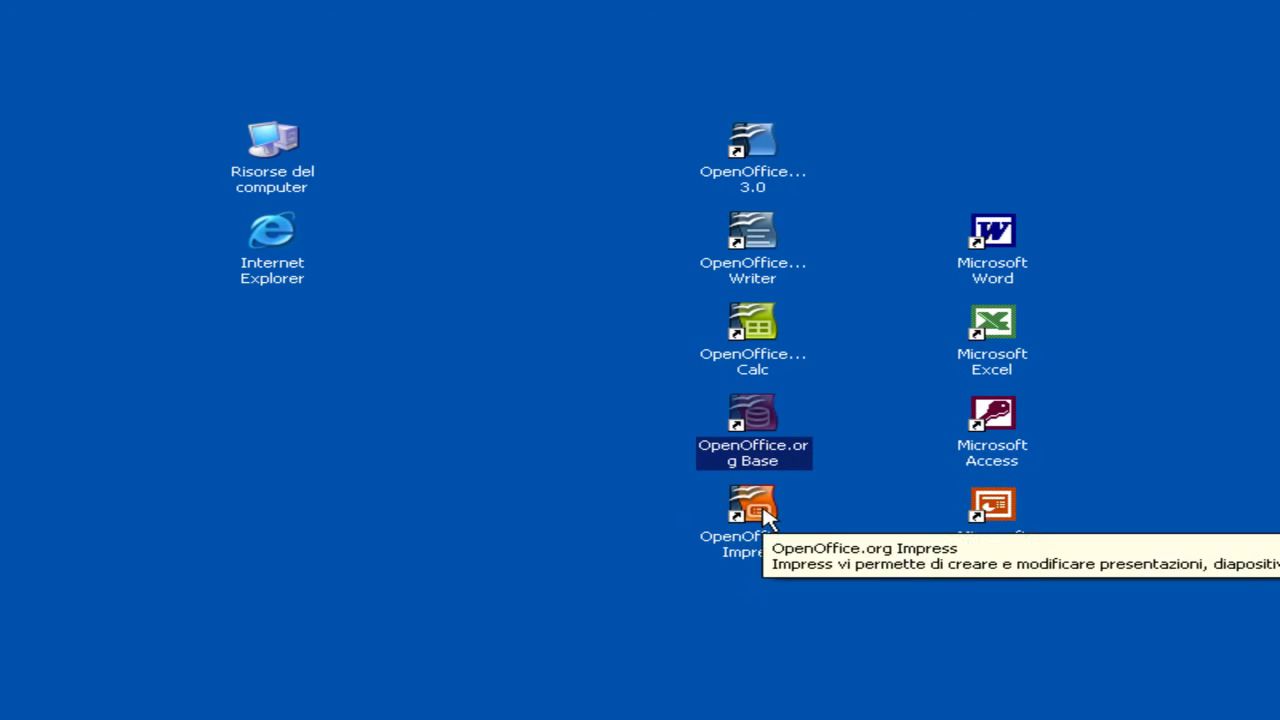
left_click(583, 516)
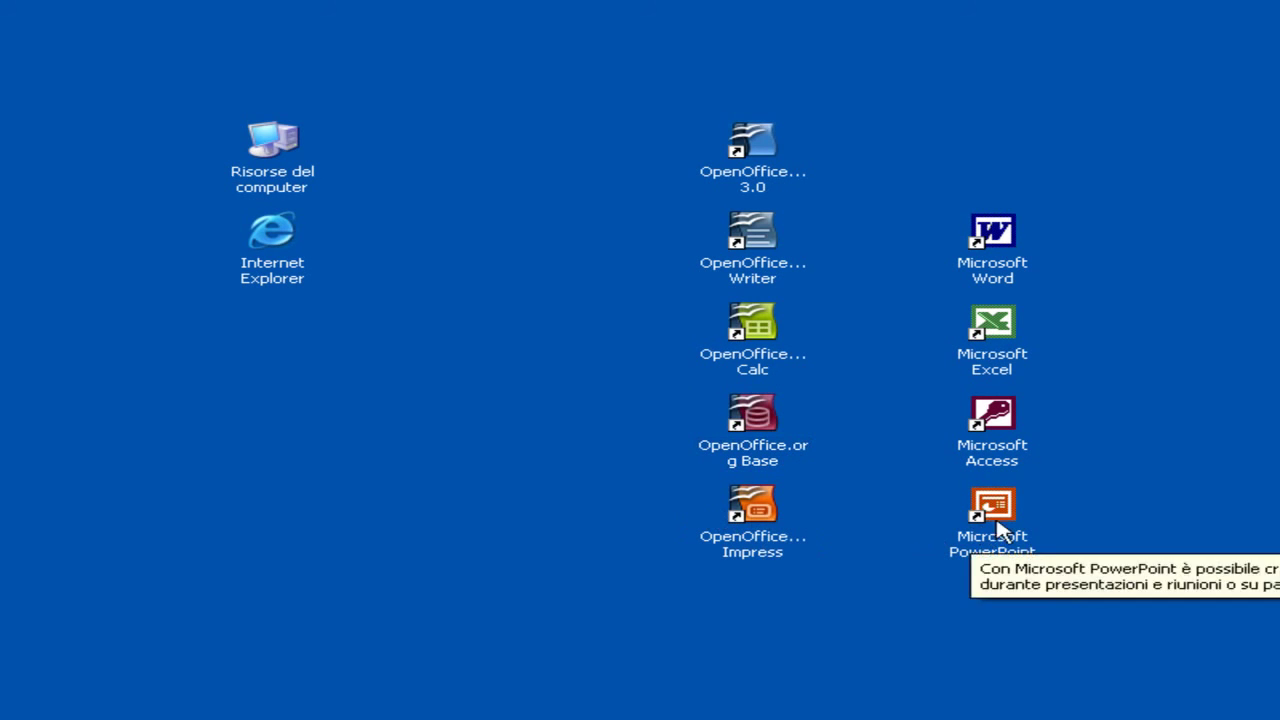
Start OpenOffice.org Impress and create an empty presentation with the screen as its medium
left_click(770, 510)
double_click(770, 510)
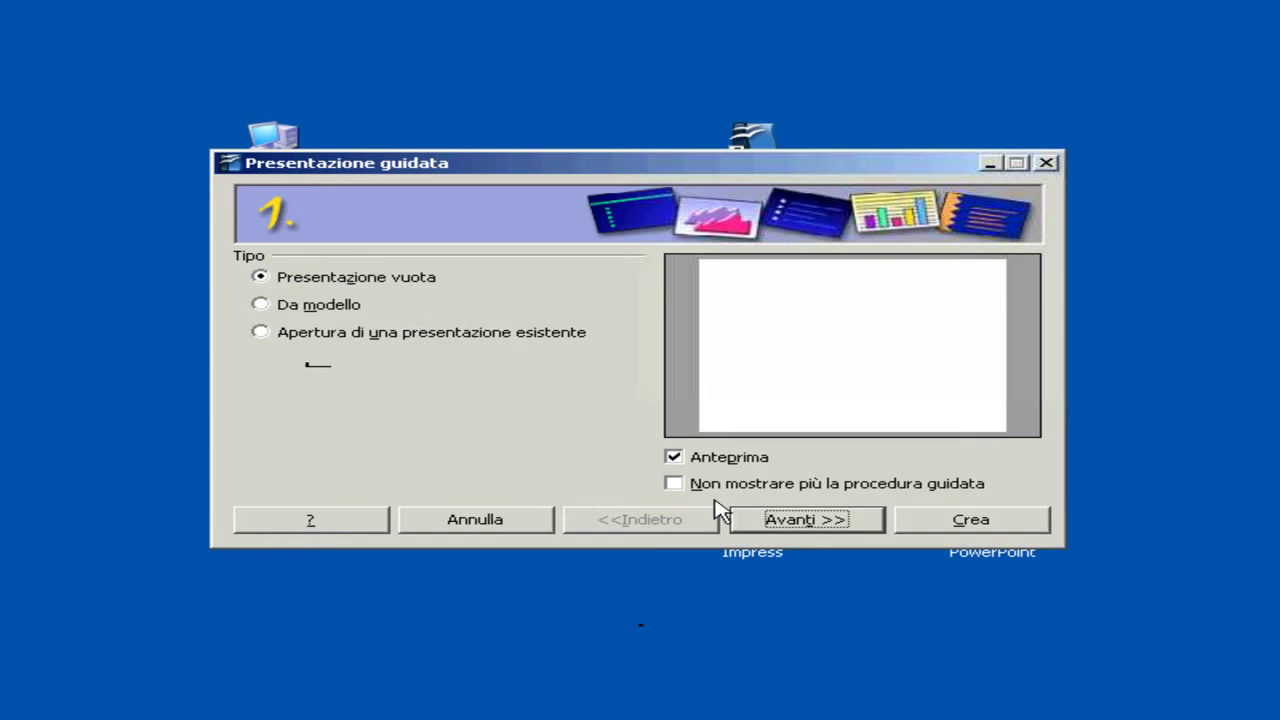
left_click(838, 530)
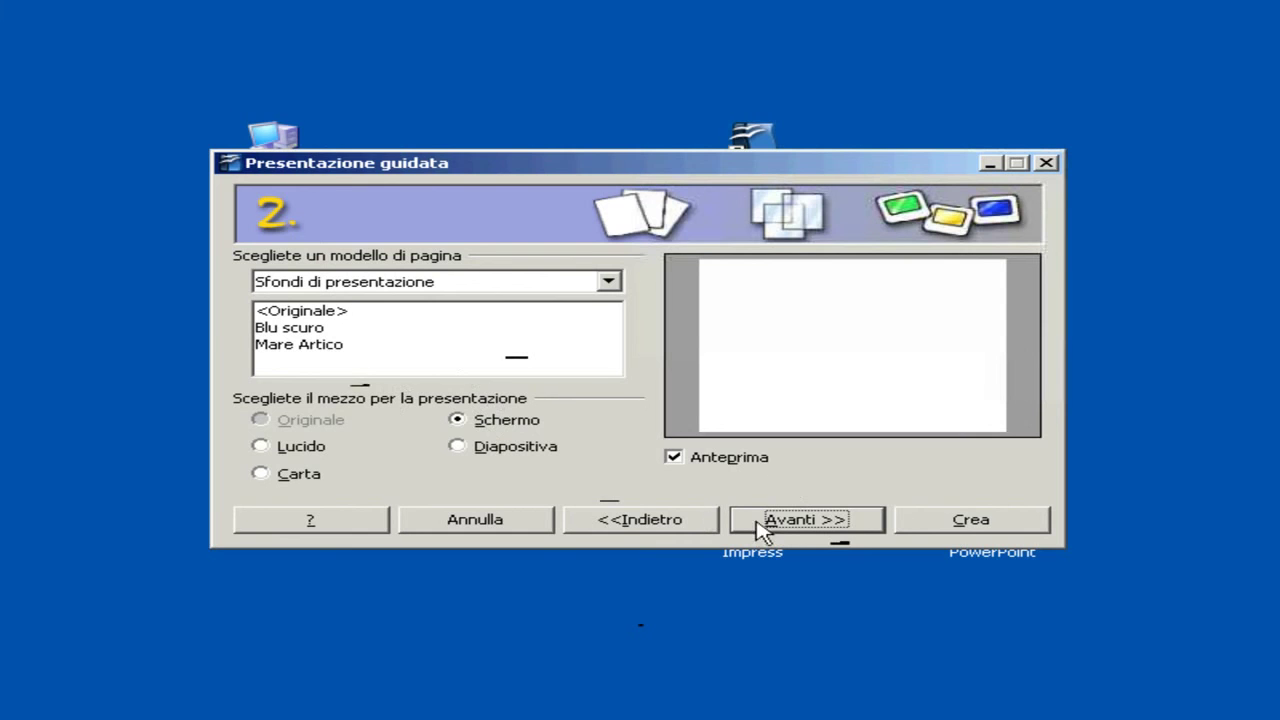
left_click(920, 522)
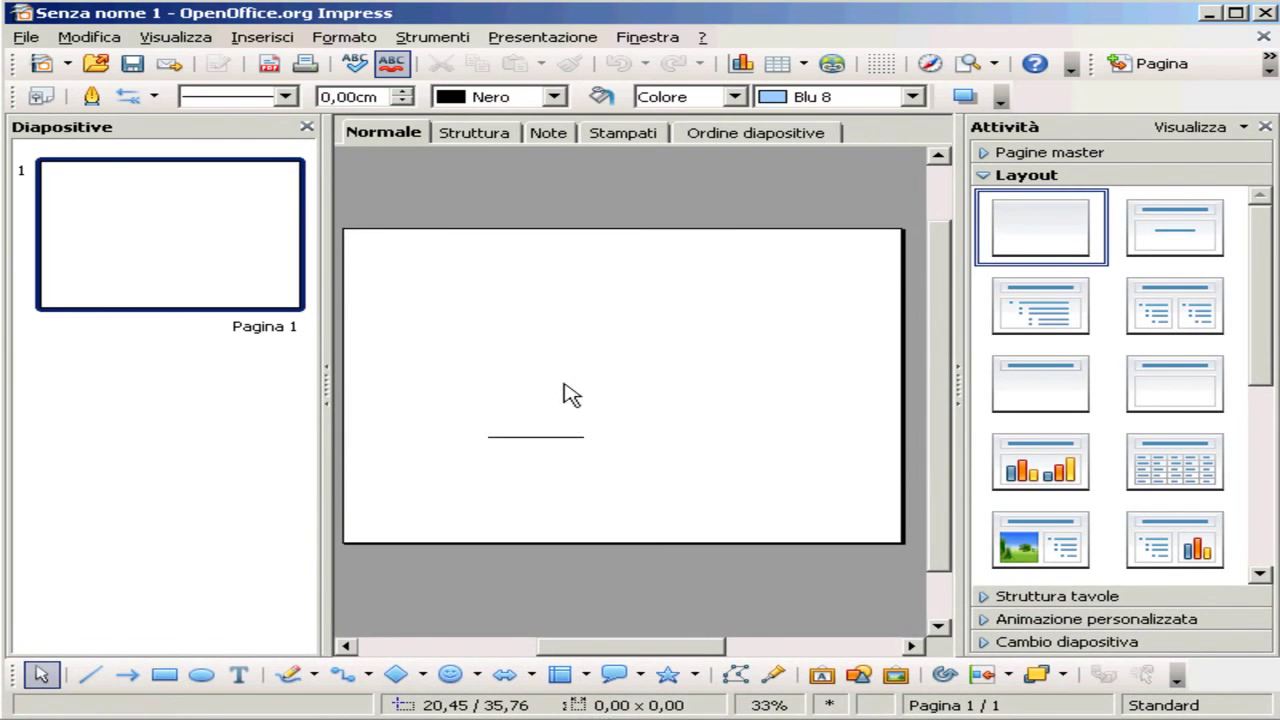
Narrow the slide list, apply the layout with a title and centred text to the first slide, and look through the remaining layouts
left_click_drag(325, 290, 225, 290)
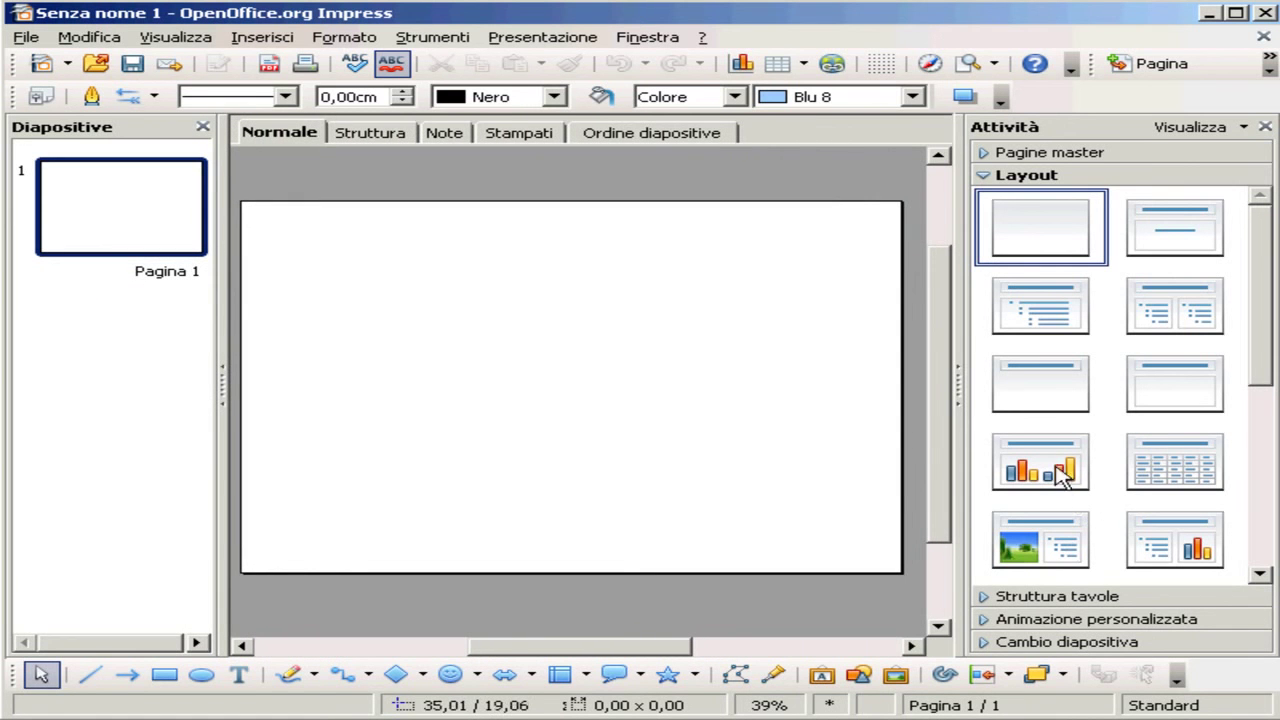
left_click(1170, 238)
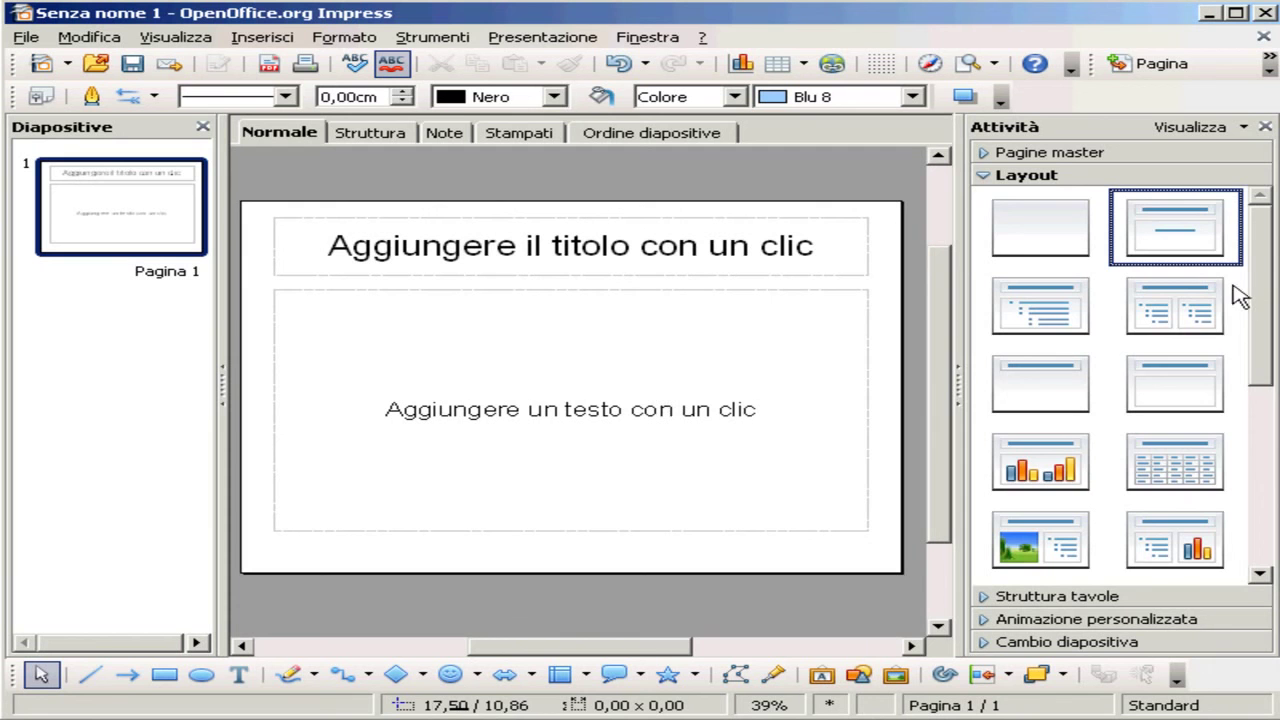
left_click_drag(1270, 278, 1260, 480)
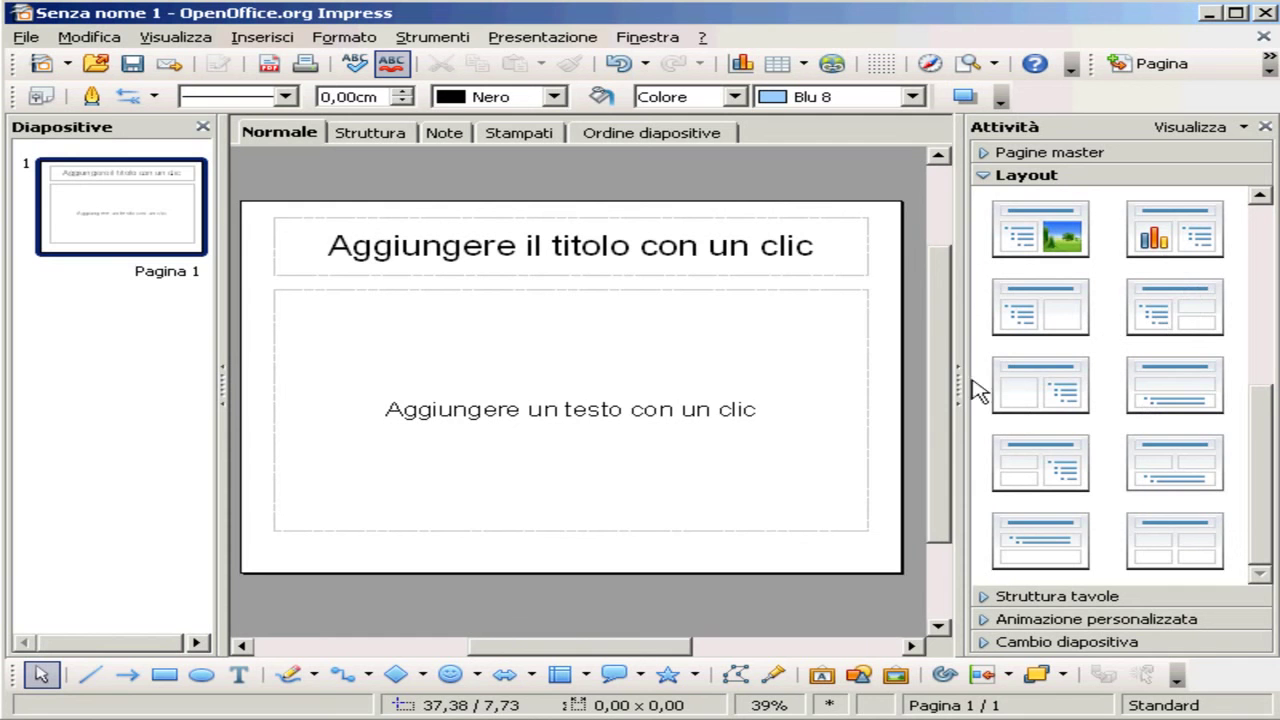
Activate the slide's text and title boxes in turn and look through the available fonts and font sizes for the title
left_click(463, 411)
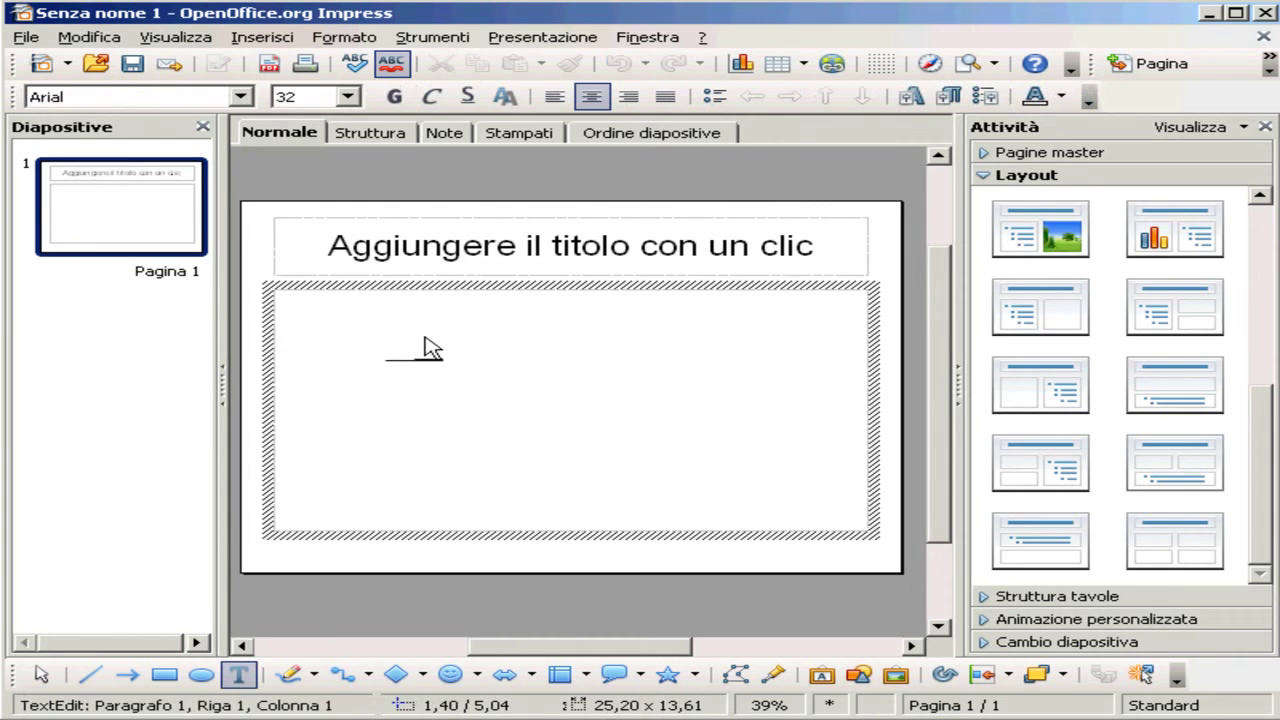
left_click(419, 278)
left_click(419, 275)
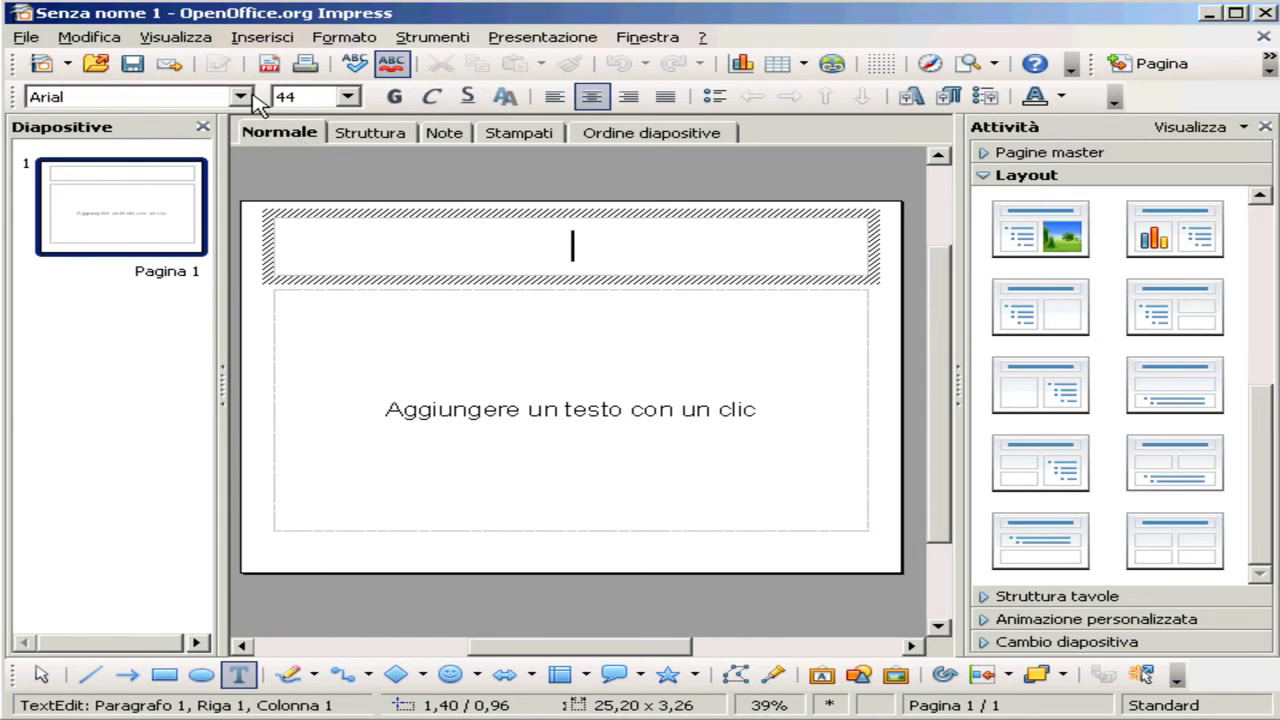
left_click(242, 96)
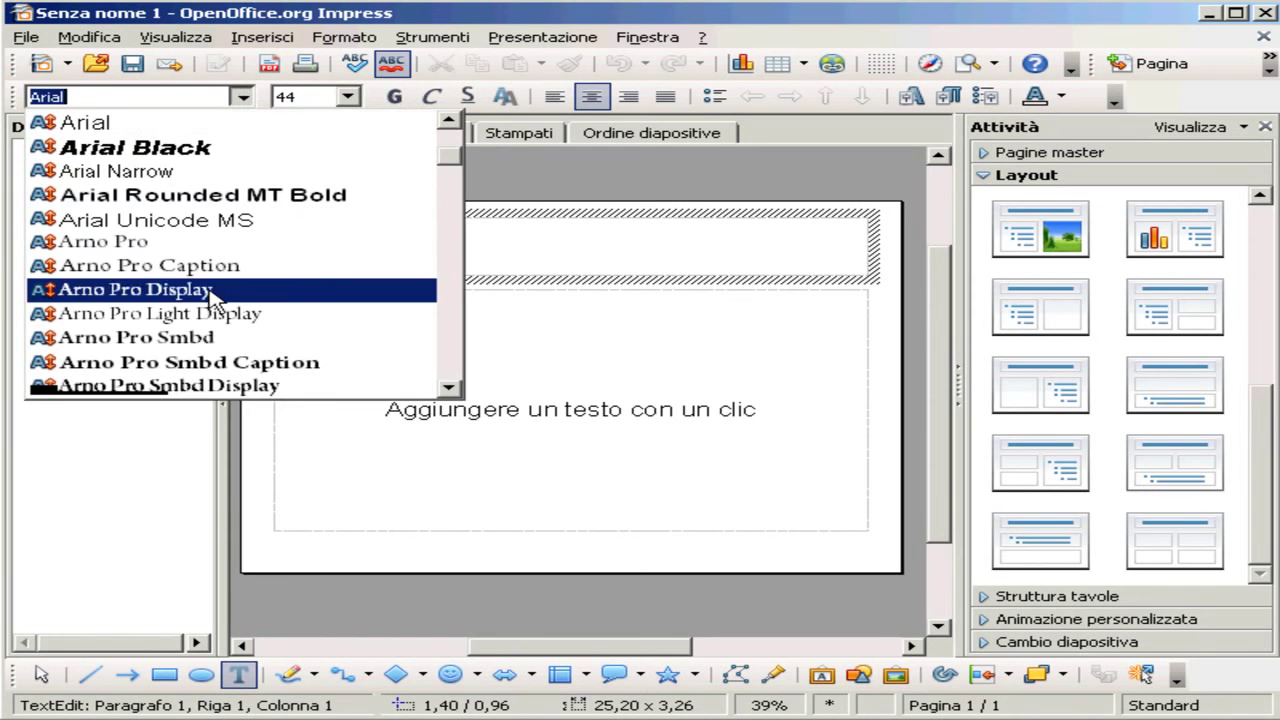
left_click(348, 106)
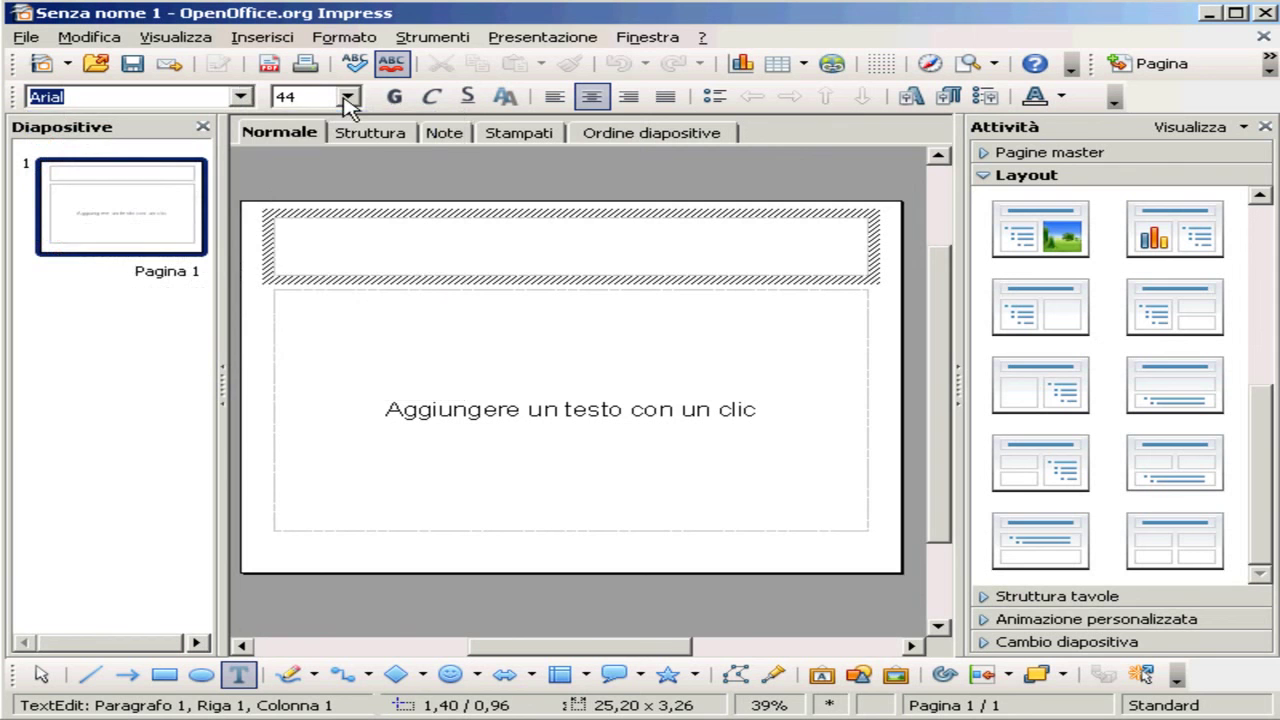
left_click(346, 99)
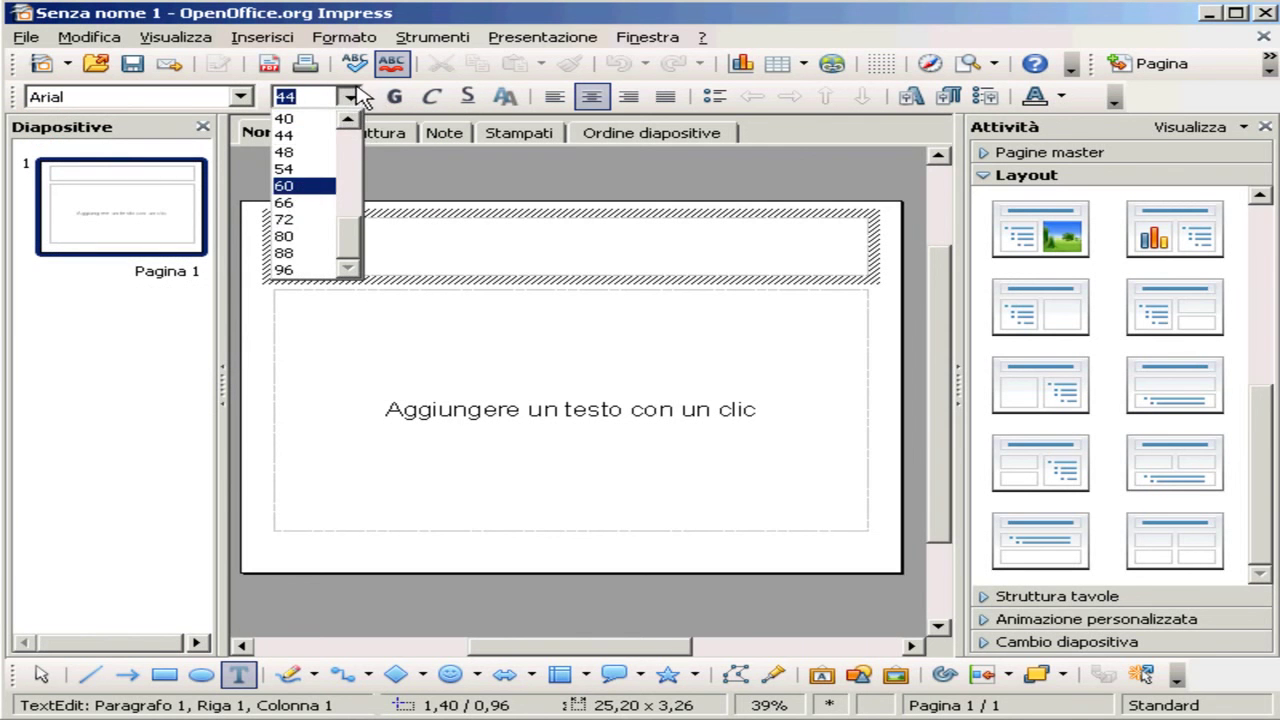
left_click(352, 96)
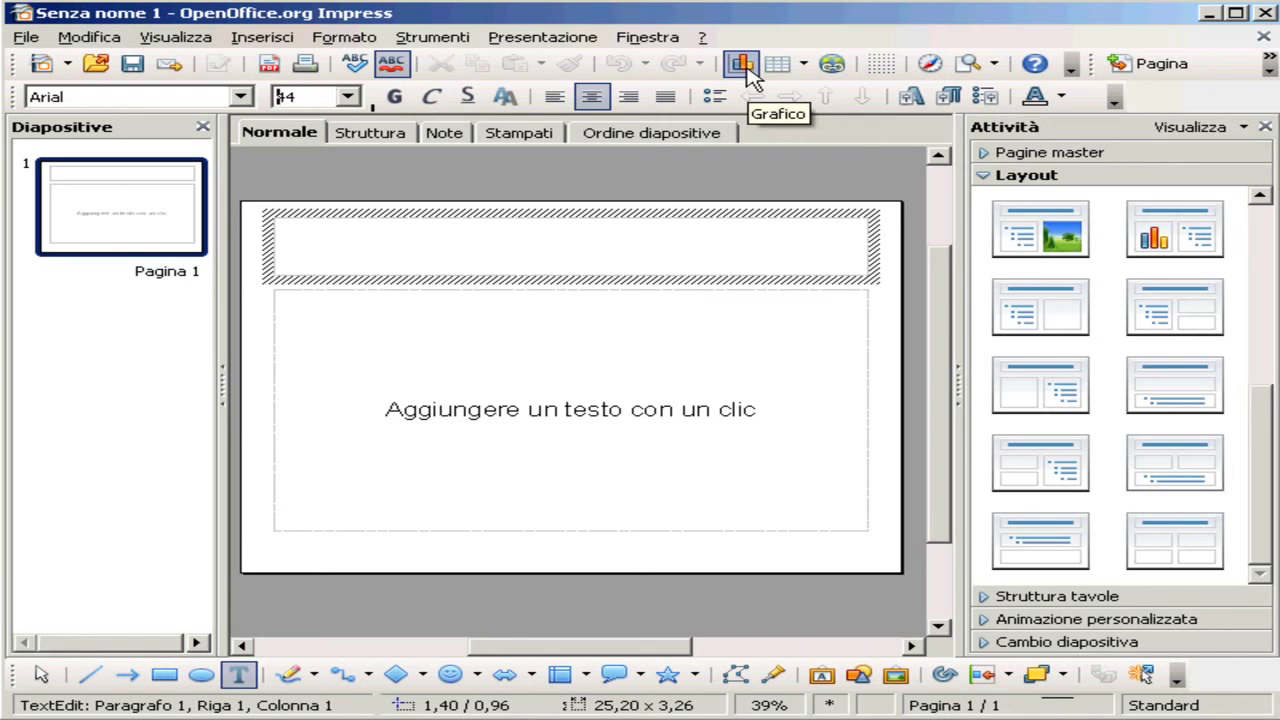
Close the Impress presentation without saving it and return to the desktop
left_click(1264, 14)
left_click(670, 400)
left_click(745, 430)
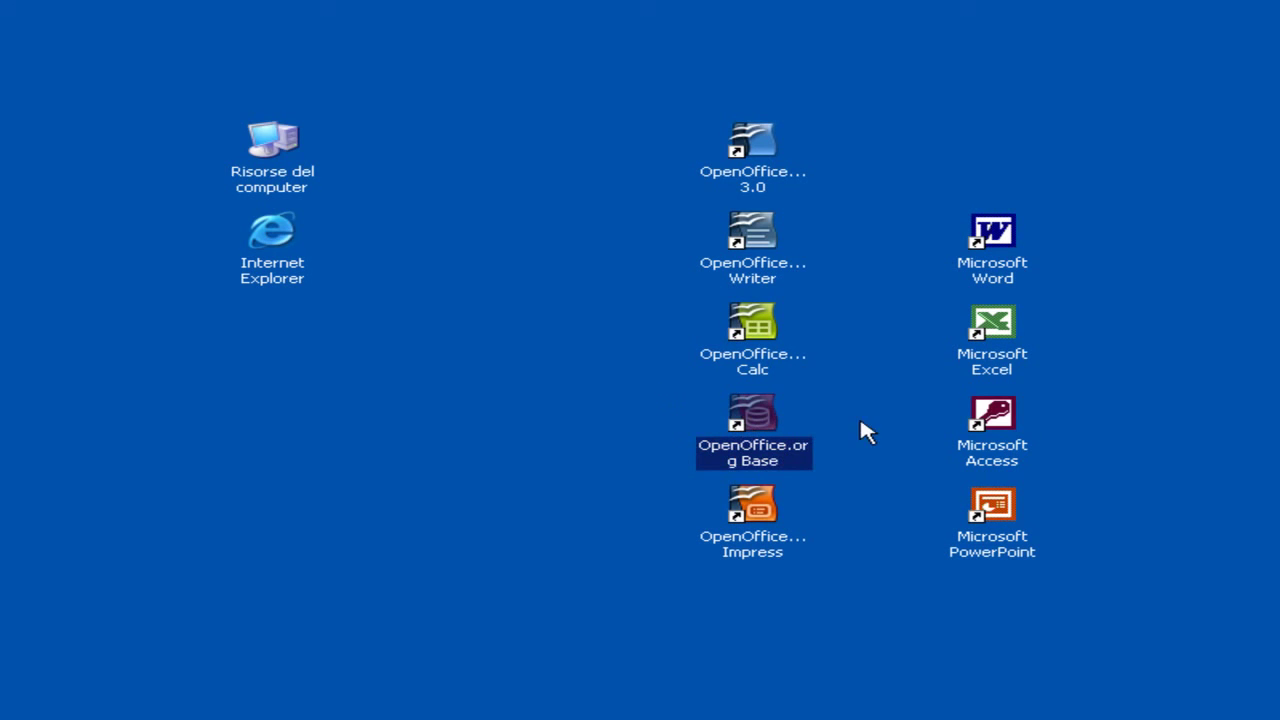
left_click(1003, 425)
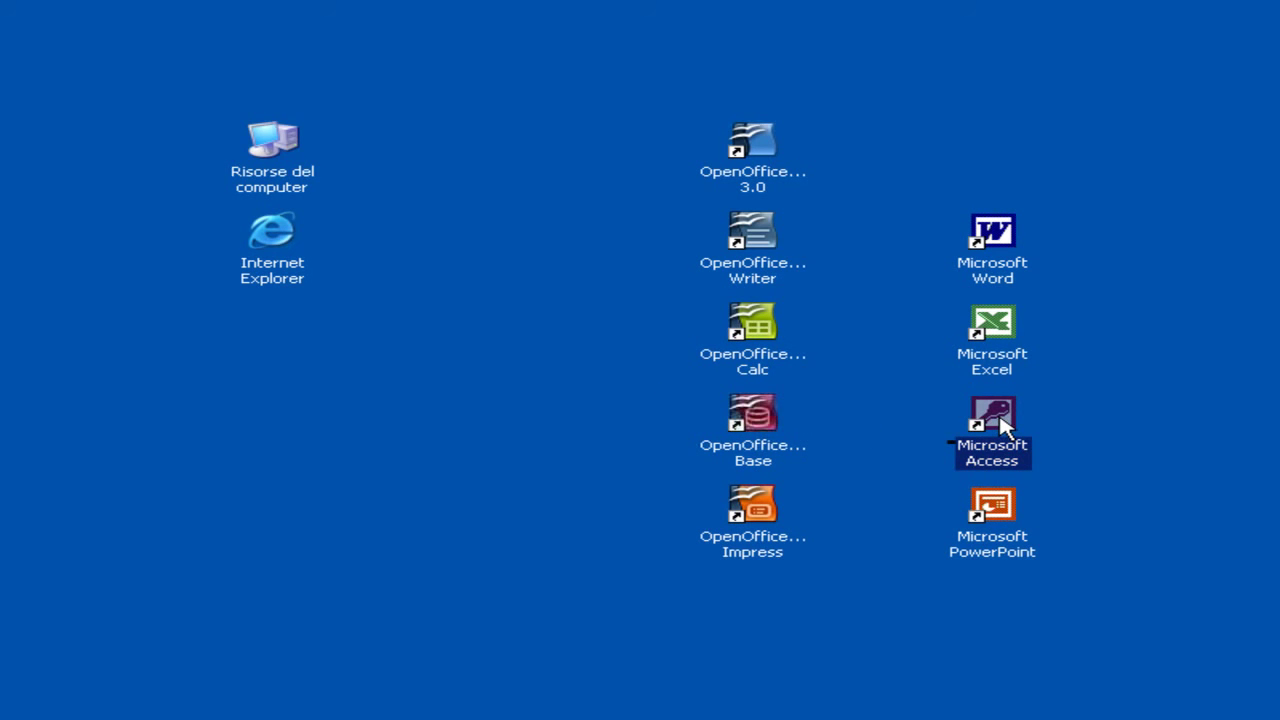
left_click(906, 438)
Start OpenOffice.org Base with its database creation wizard
left_click(765, 415)
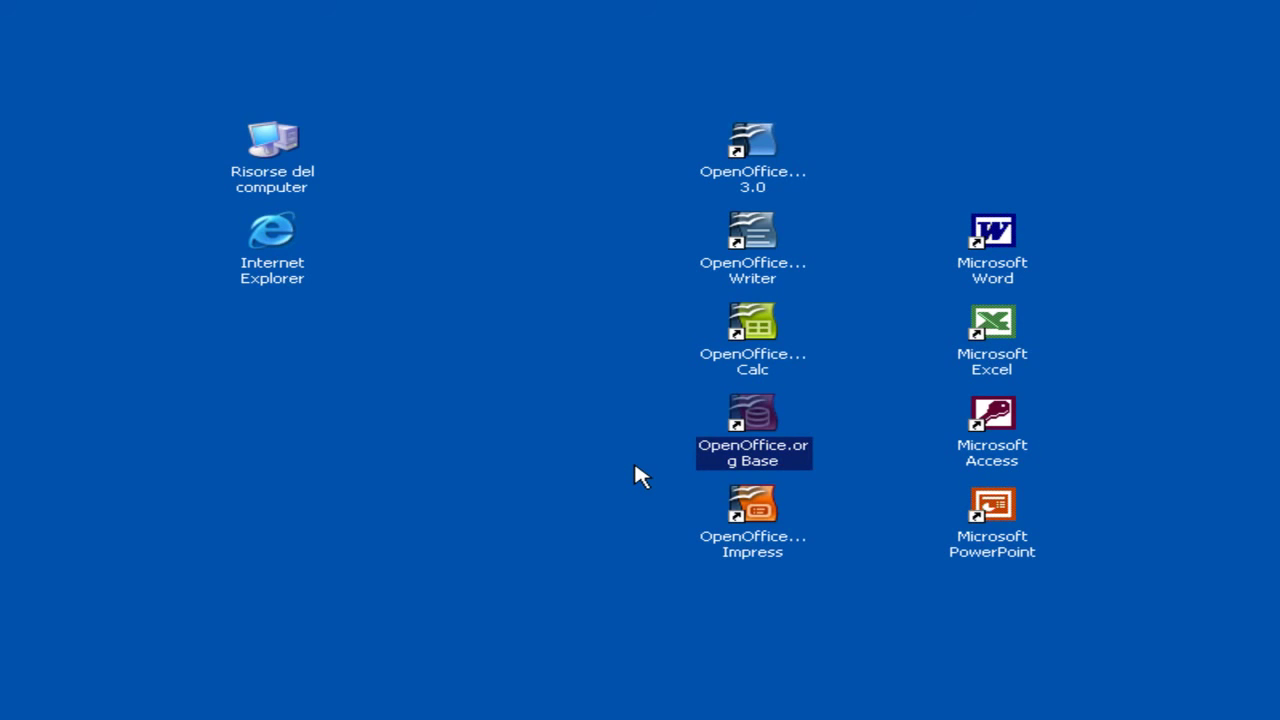
left_click(669, 420)
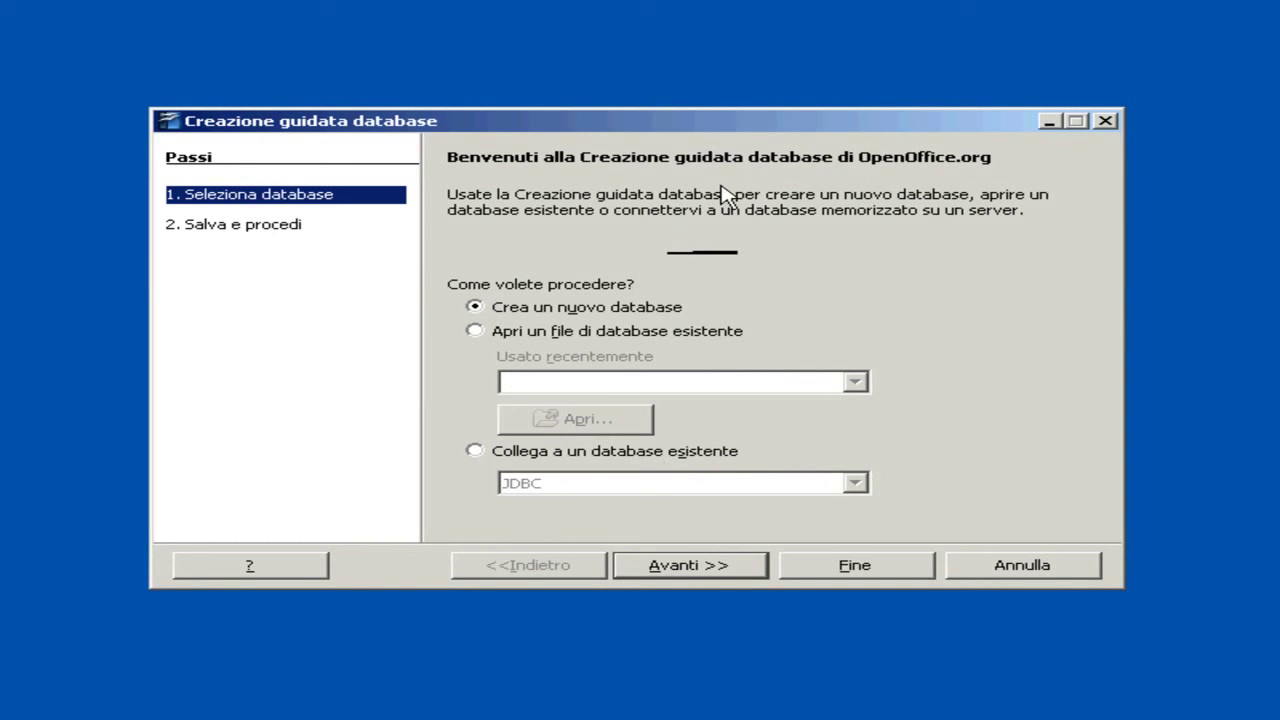
left_click_drag(785, 128, 814, 591)
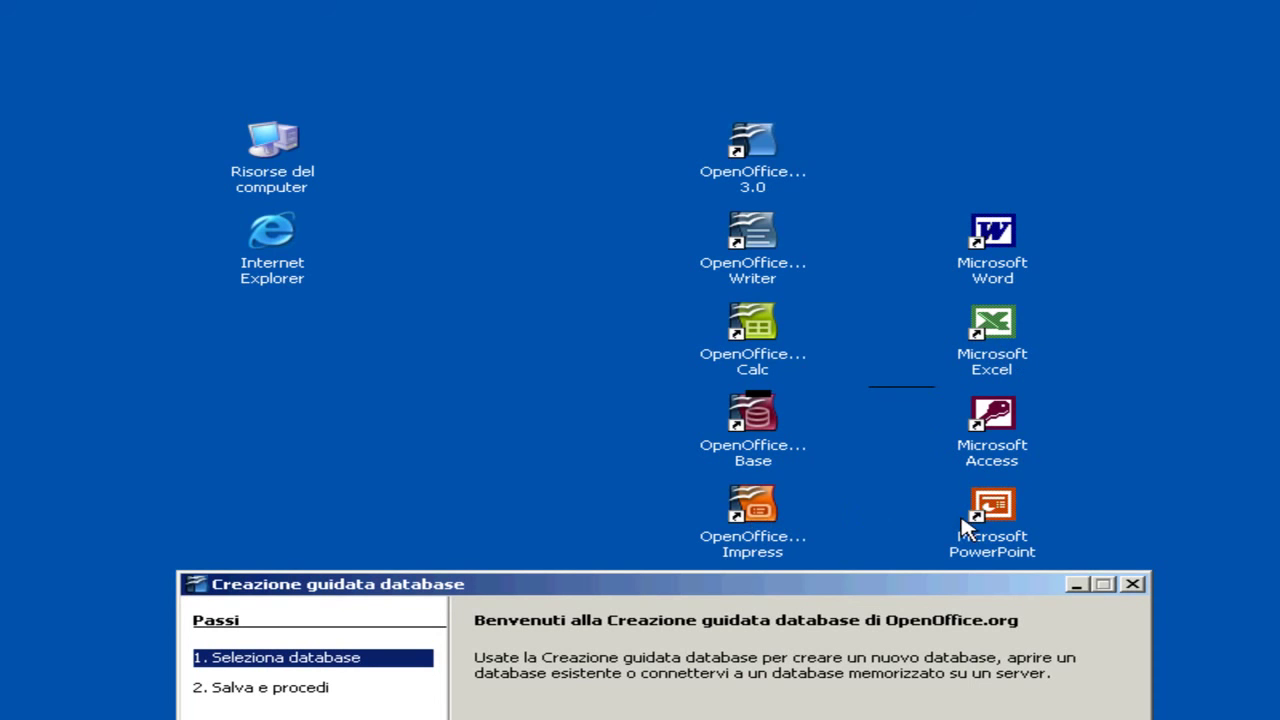
left_click(779, 420)
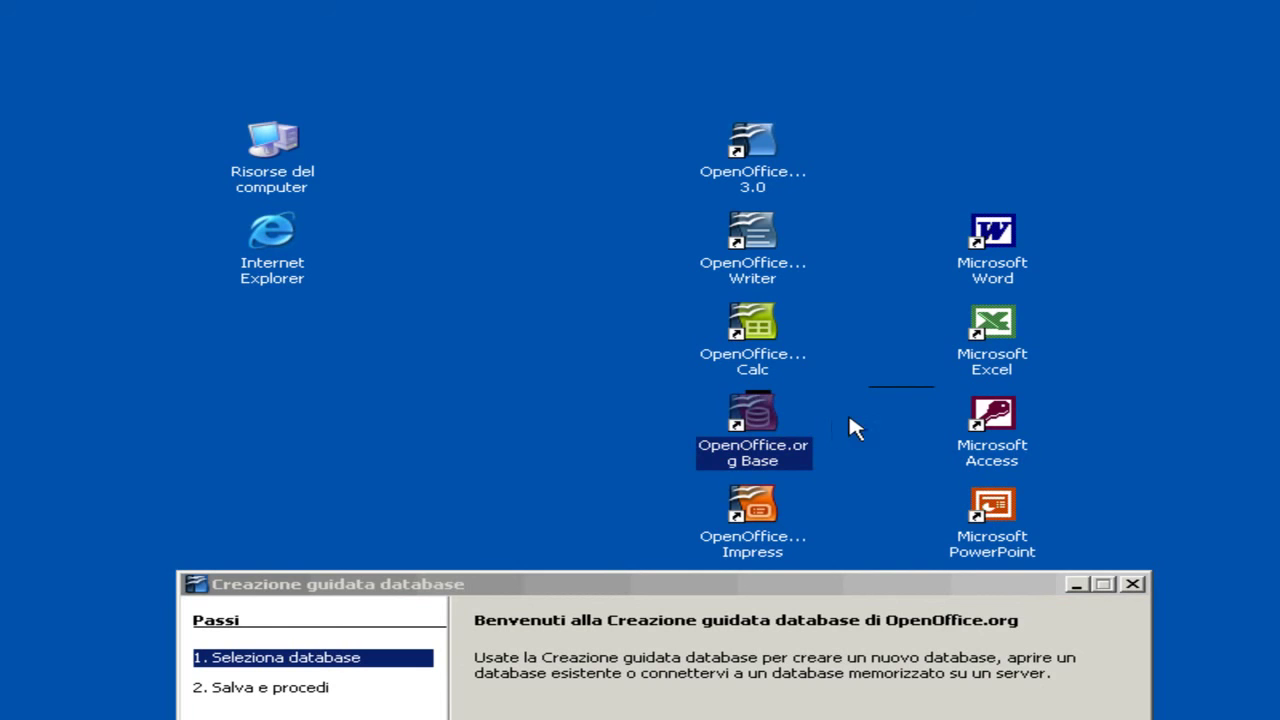
left_click(849, 428)
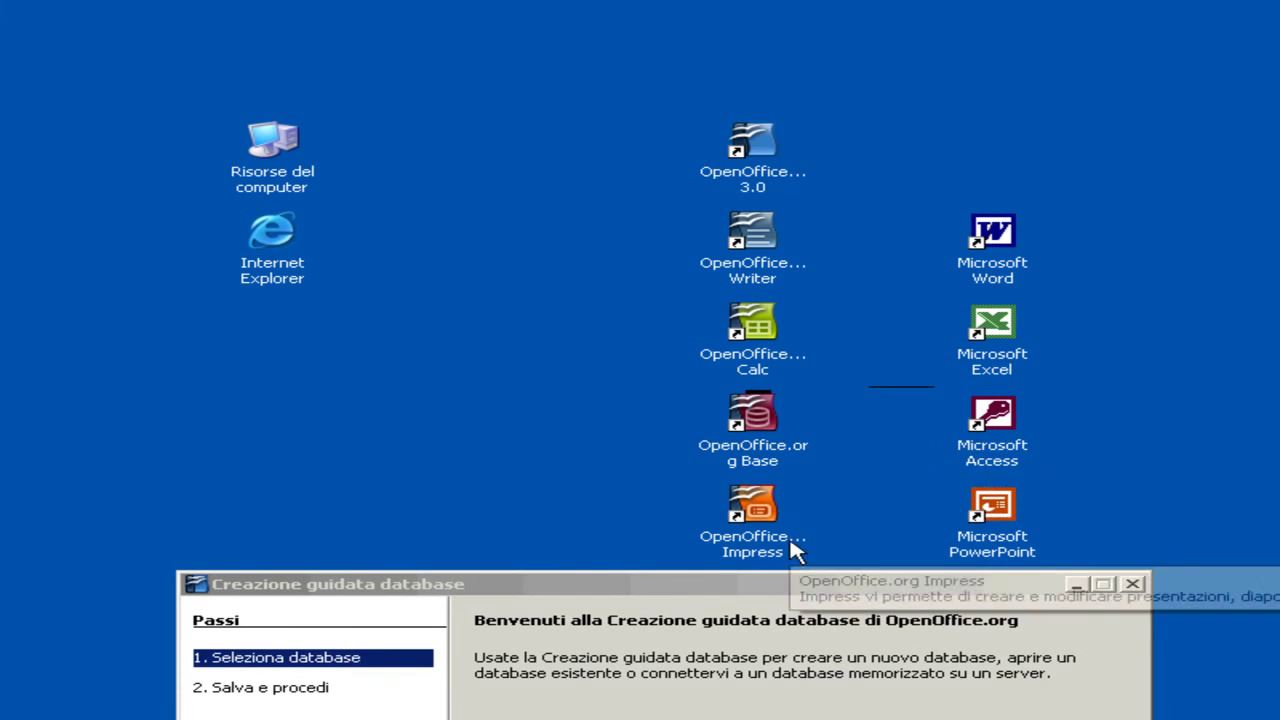
left_click_drag(797, 593, 807, 147)
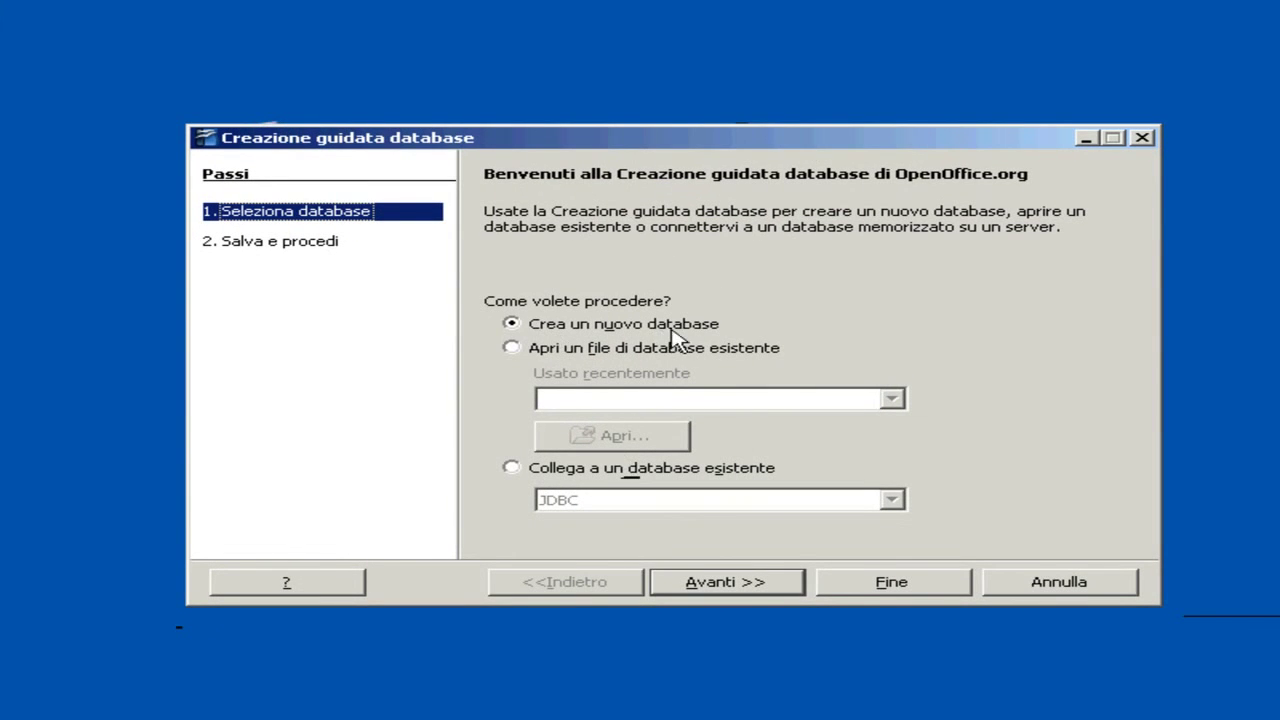
Create a new database saved as Nuovo database in the Documenti folder, and close its Base window after viewing it
left_click(853, 590)
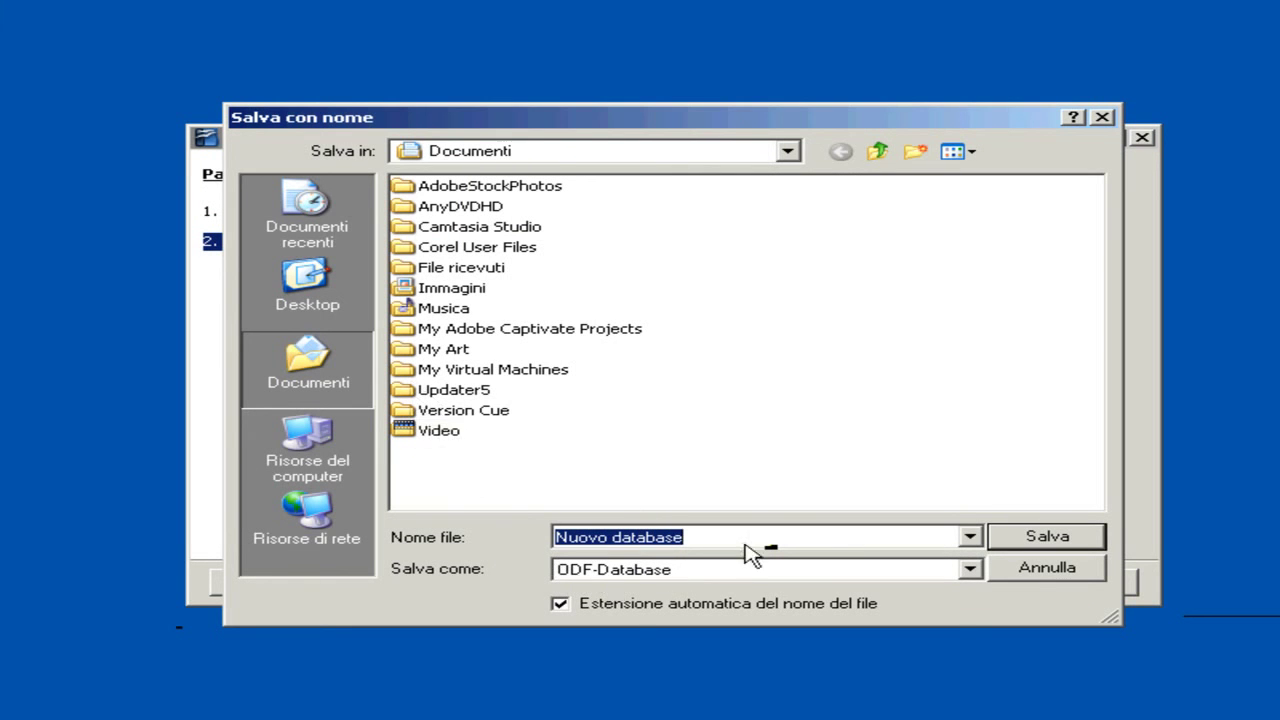
left_click(1033, 546)
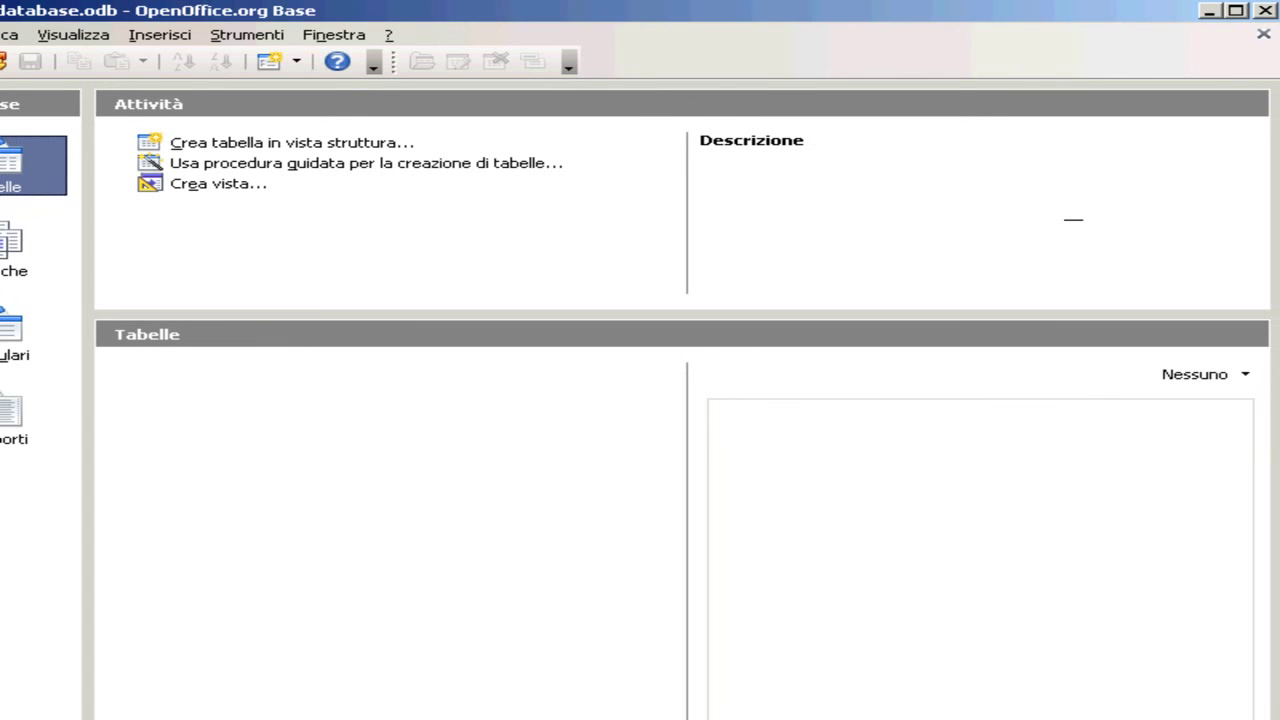
mouse_move(0, 190)
left_mouse_down()
mouse_move(24, 190)
mouse_move(11, 191)
left_mouse_up()
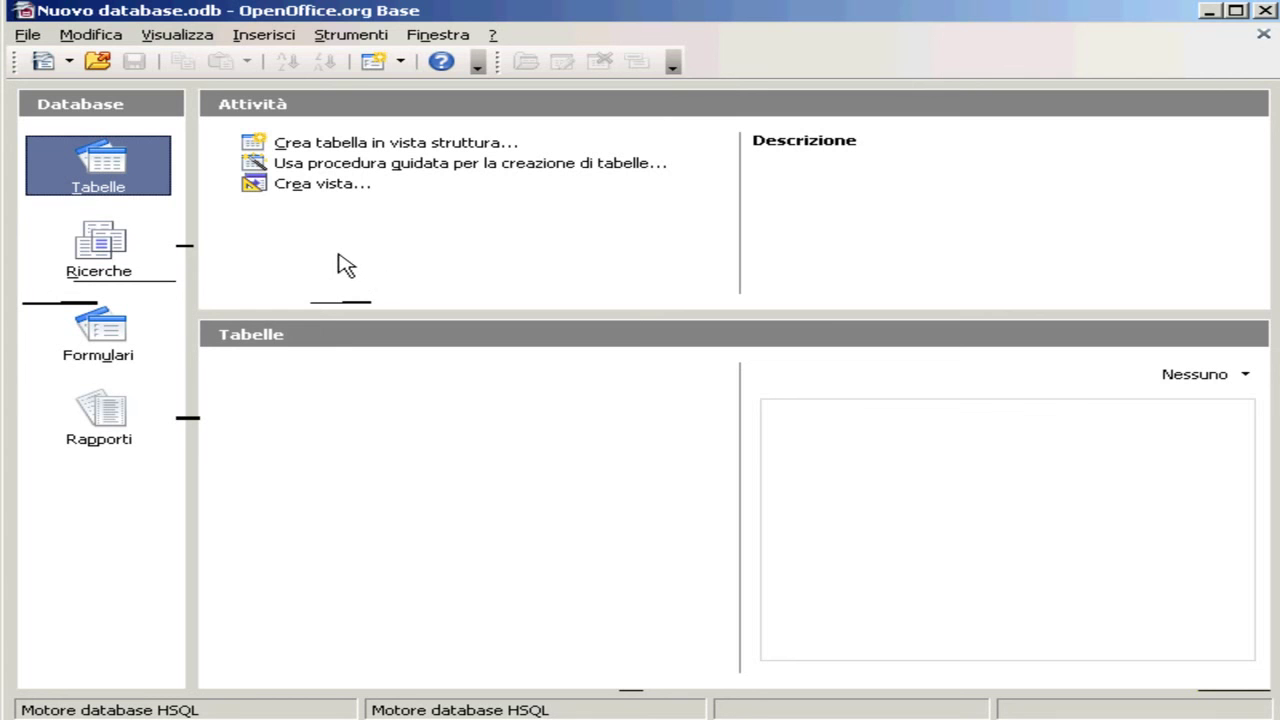
left_click(1265, 12)
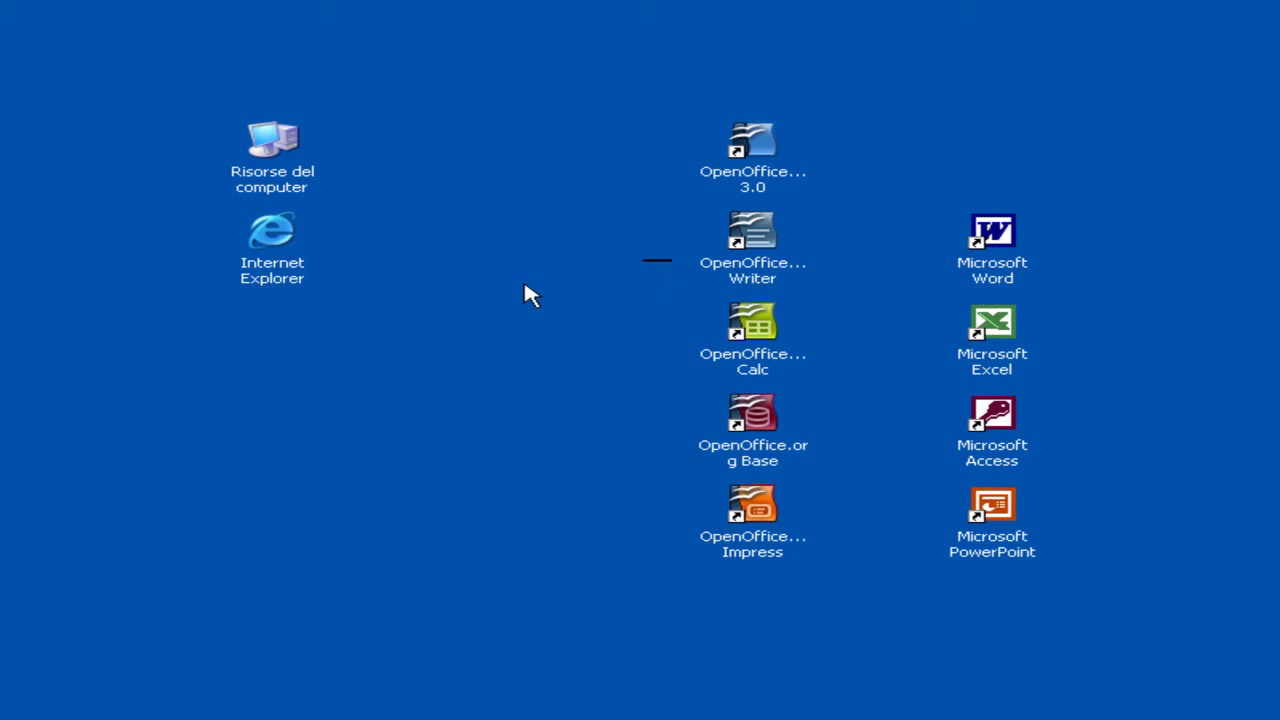
left_click_drag(609, 232, 795, 563)
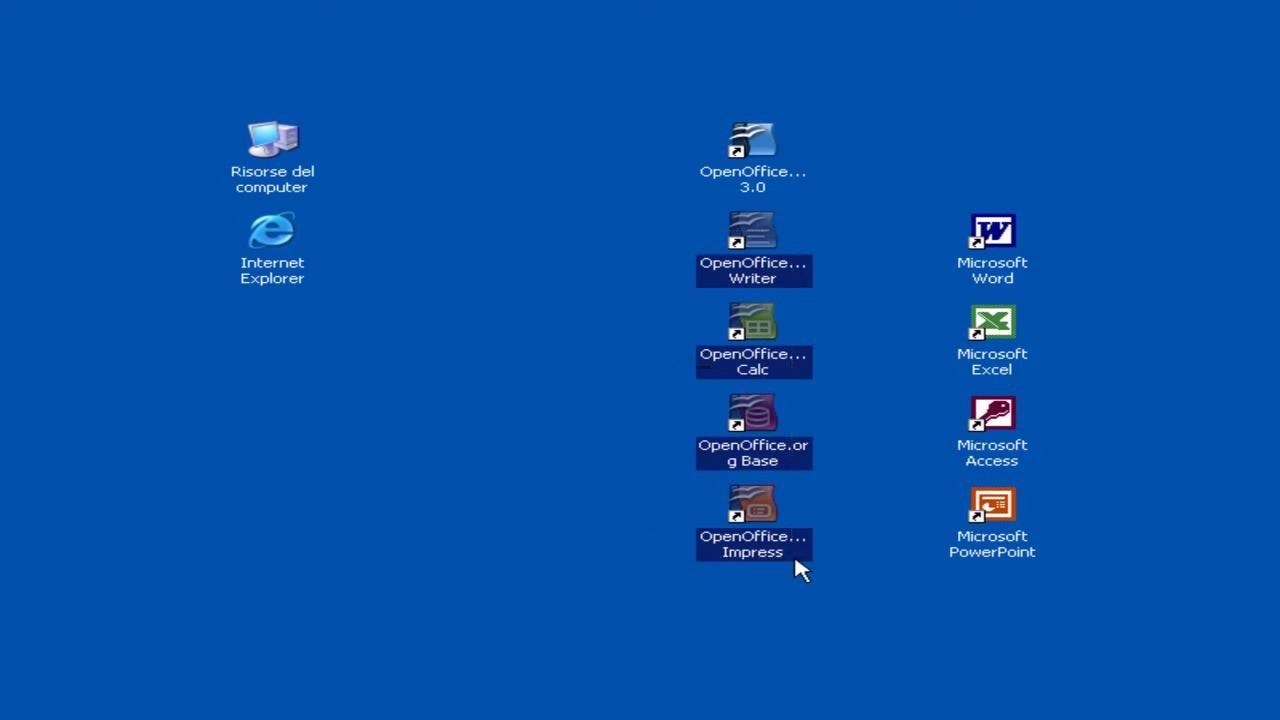
left_click(619, 435)
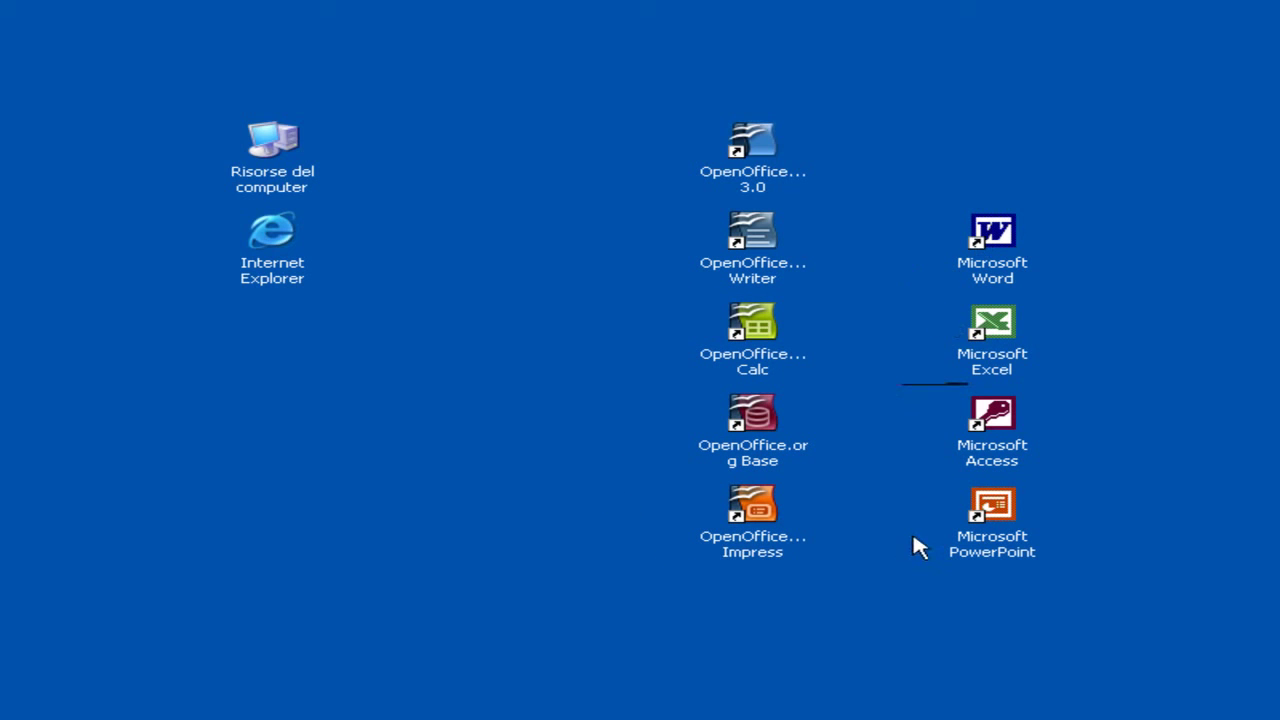
left_click(770, 445)
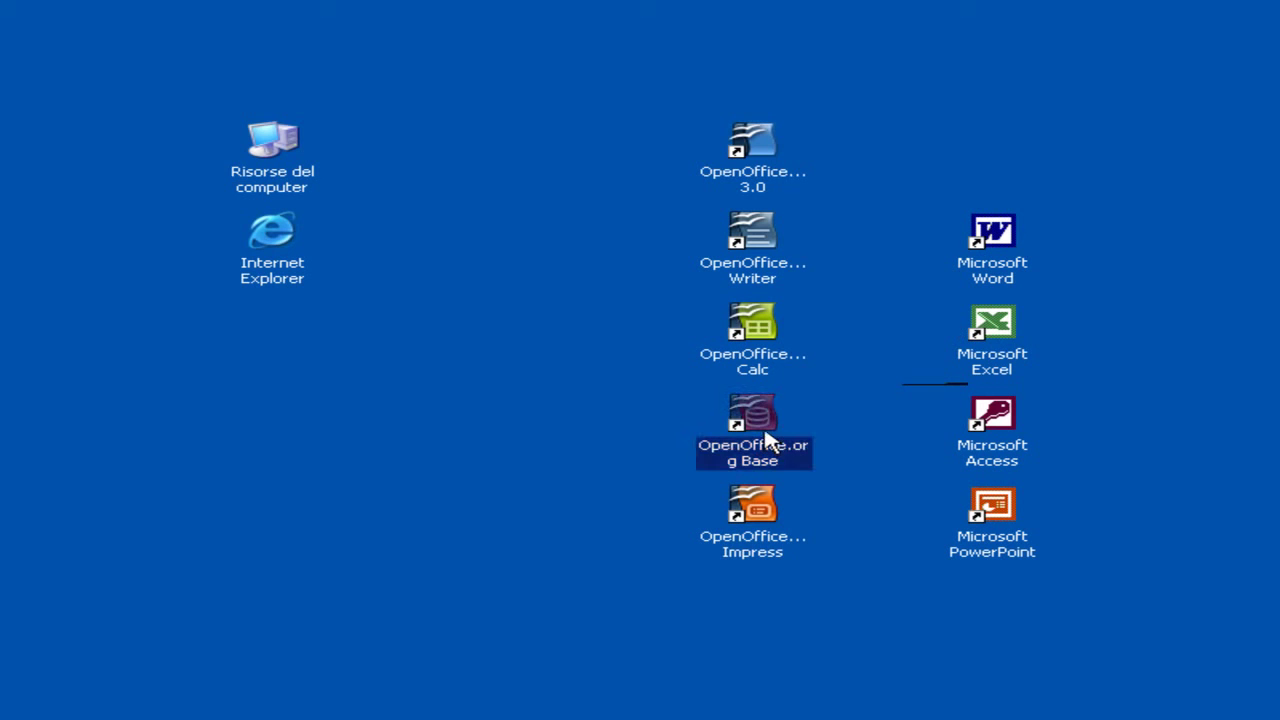
left_click(860, 435)
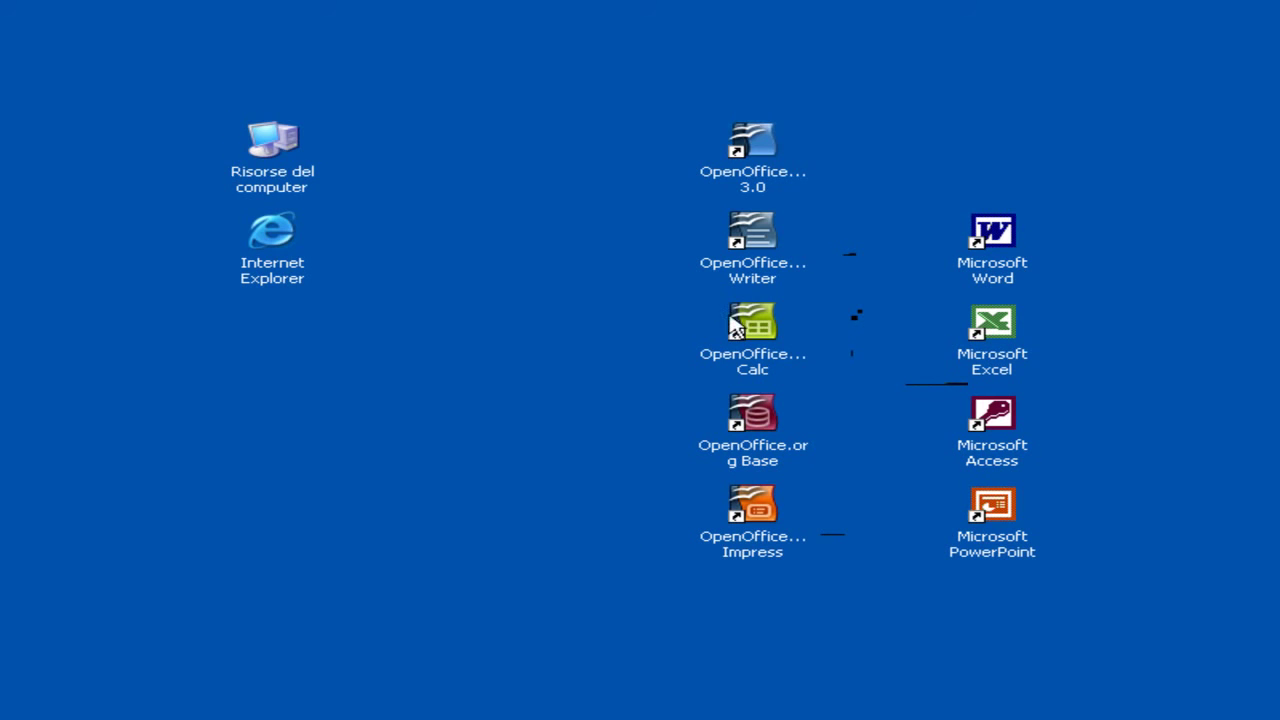
left_click_drag(1121, 210, 665, 541)
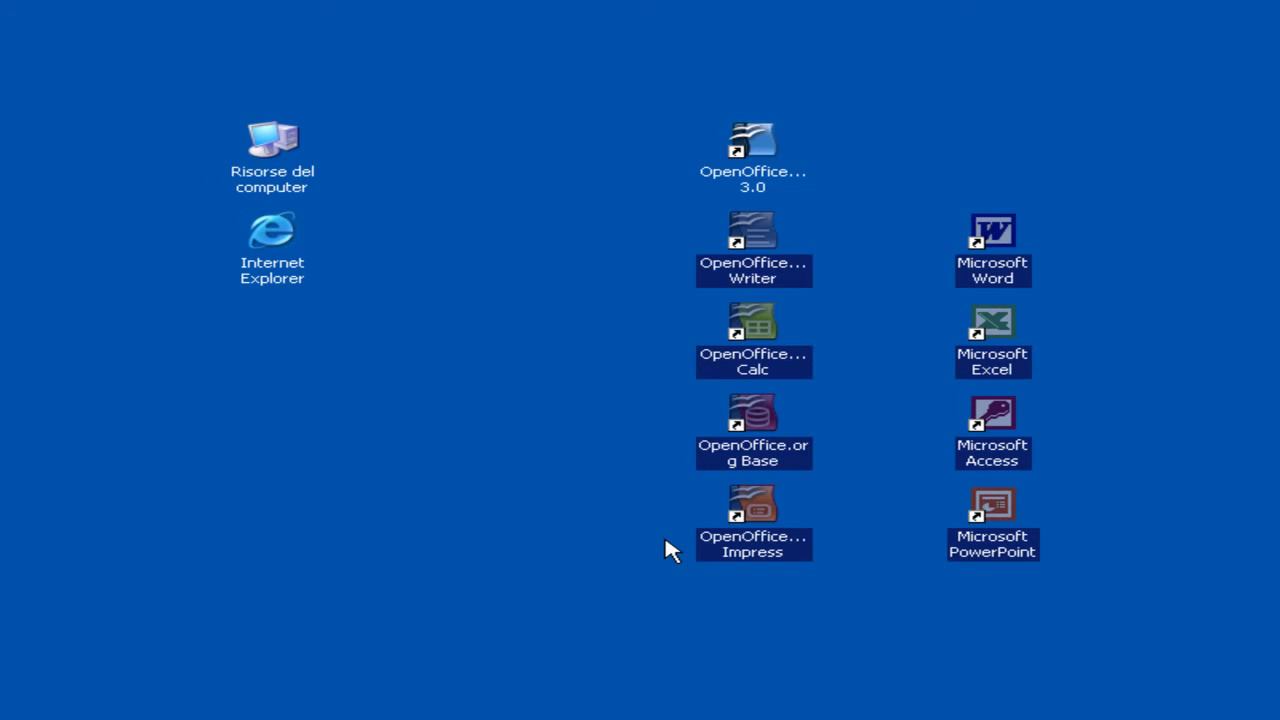
left_click(659, 549)
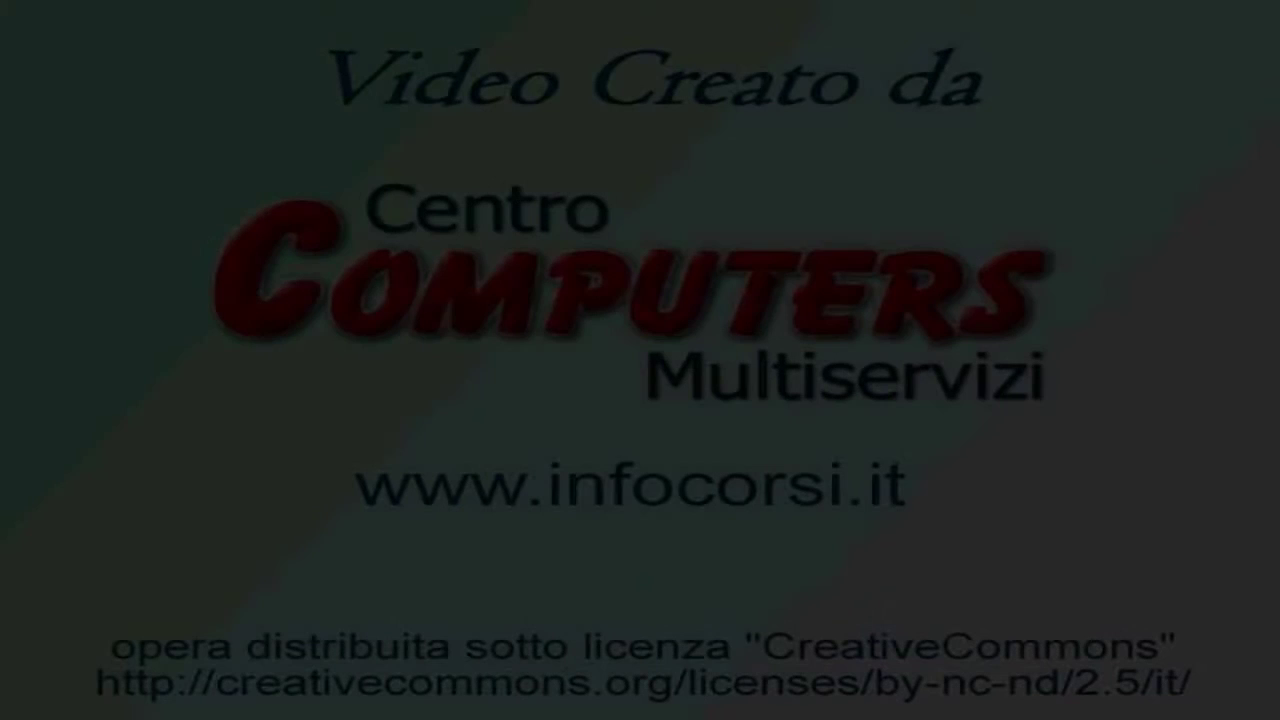